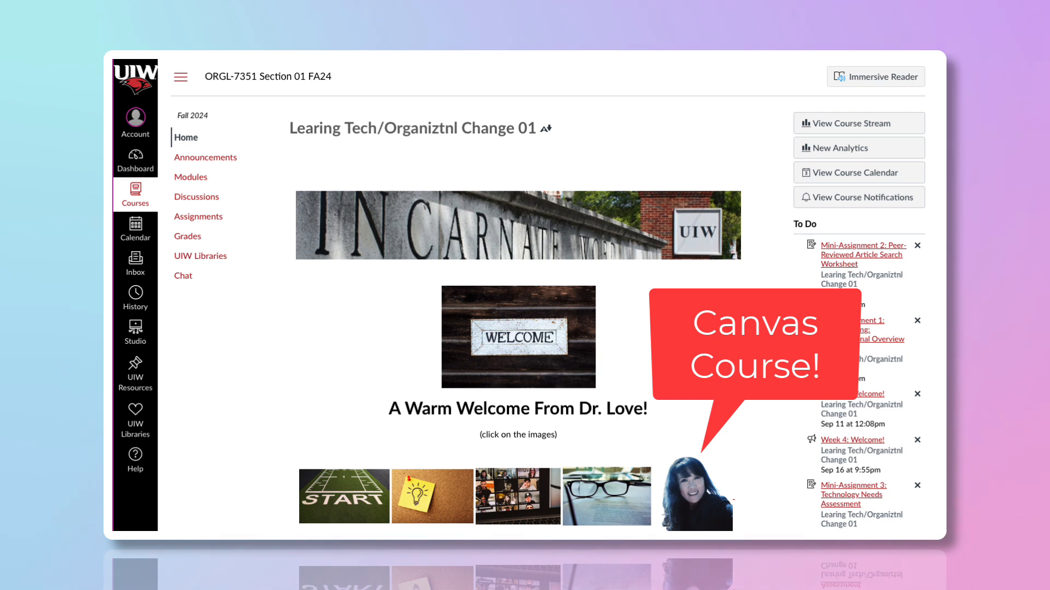
# Step: Open the Course Guide UIW link in Module 2 of the ORGL-7351 course modules
pyautogui.click(190, 182)
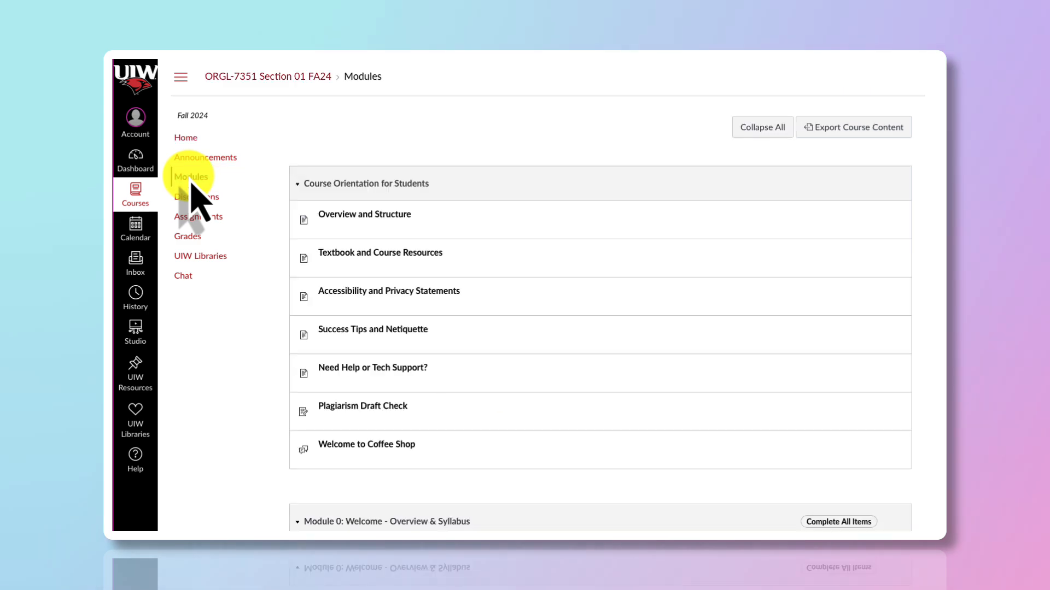
pyautogui.scroll(-5, 363, 235)
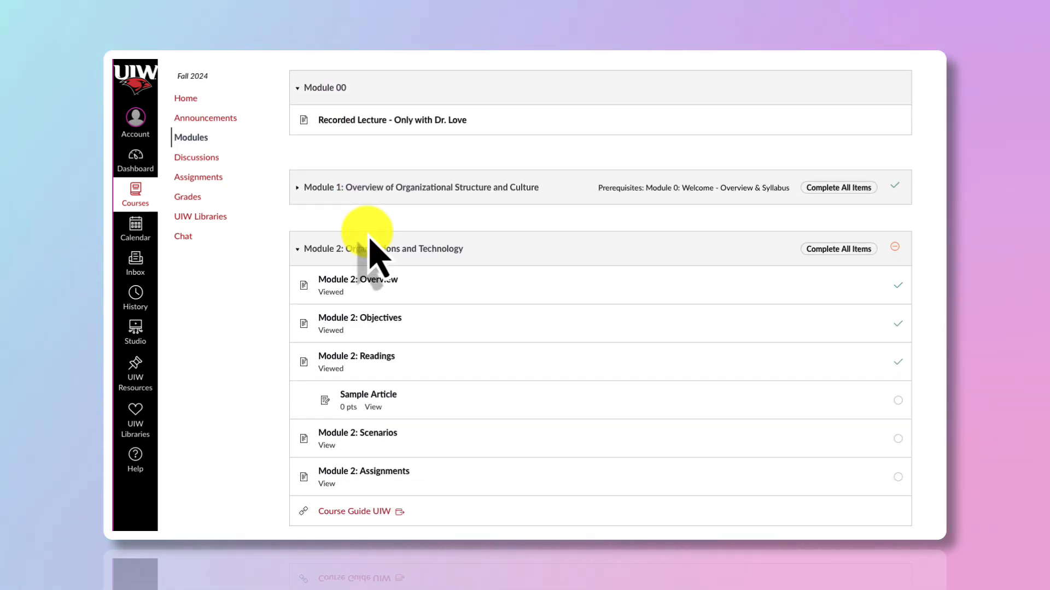
pyautogui.click(387, 125)
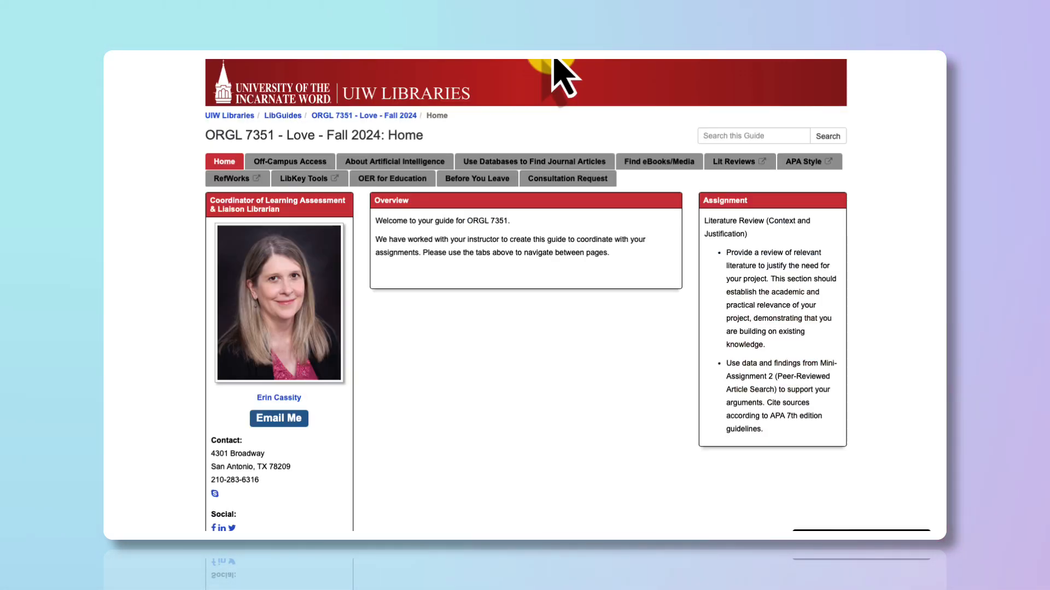
# Step: Open the LibKey Tools guide from the ORGL 7351 library guide and review the LibKey Nomad installation instructions
pyautogui.click(381, 165)
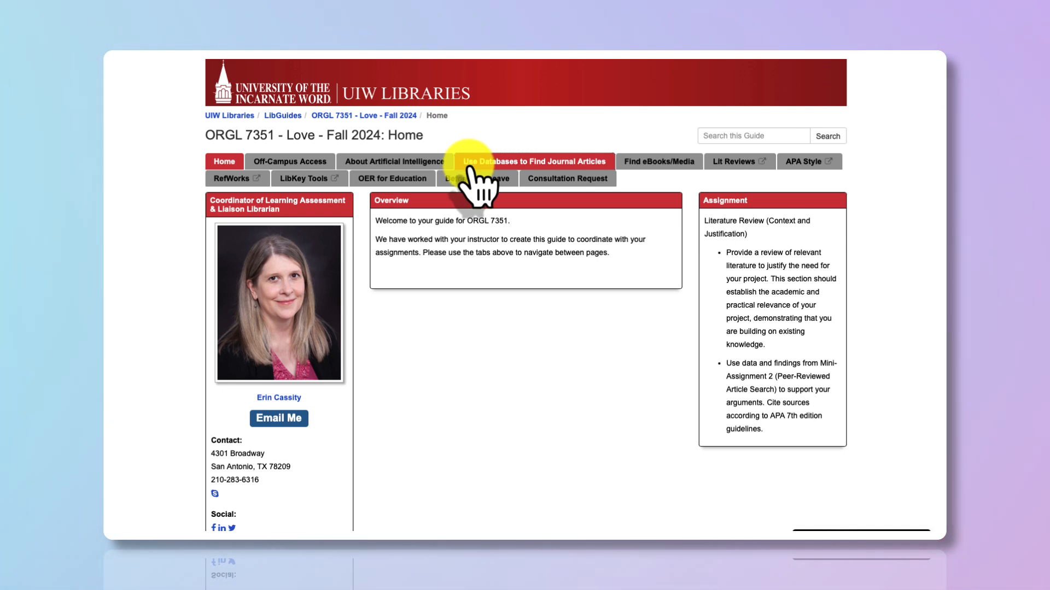
pyautogui.click(329, 182)
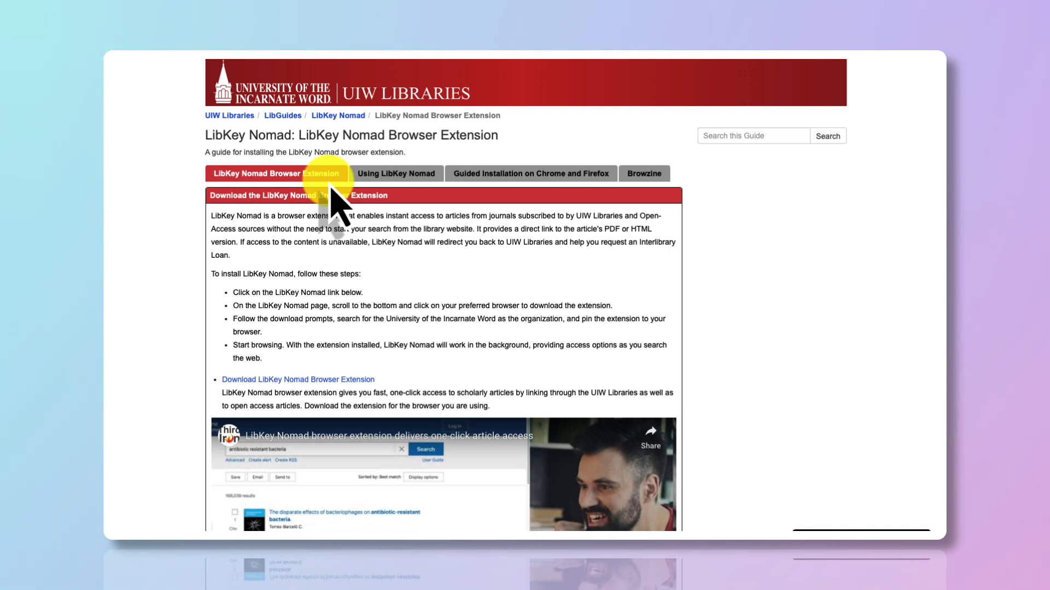
pyautogui.scroll(-1, 339, 234)
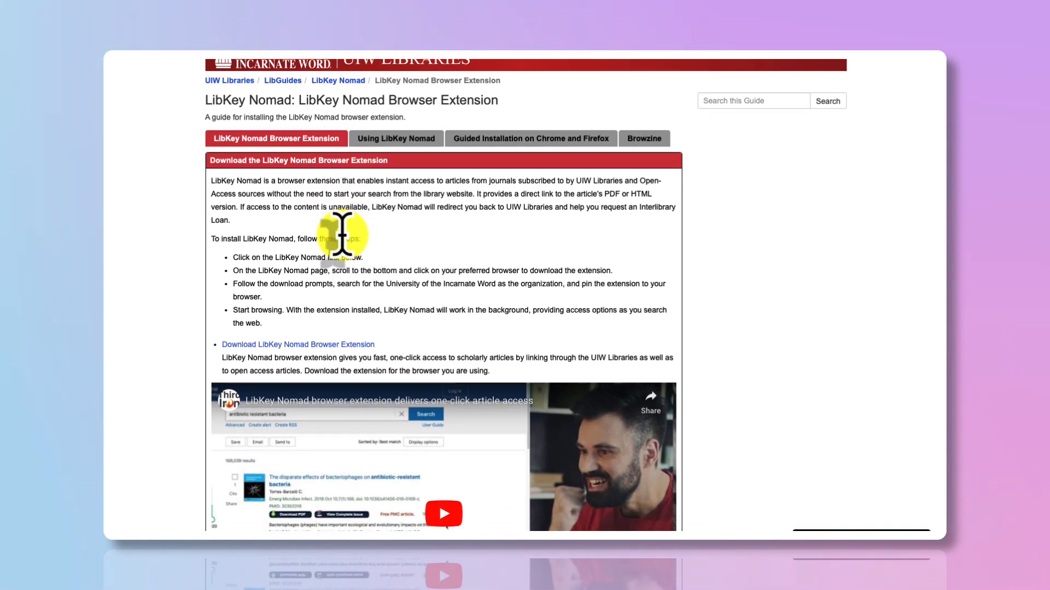
pyautogui.scroll(-1, 341, 235)
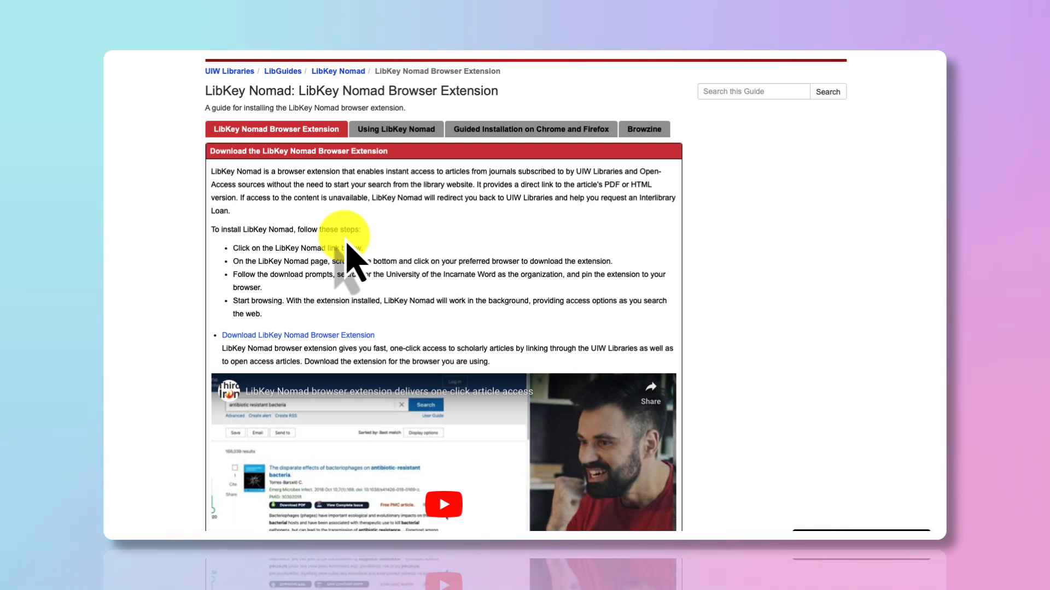
pyautogui.scroll(-1, 347, 245)
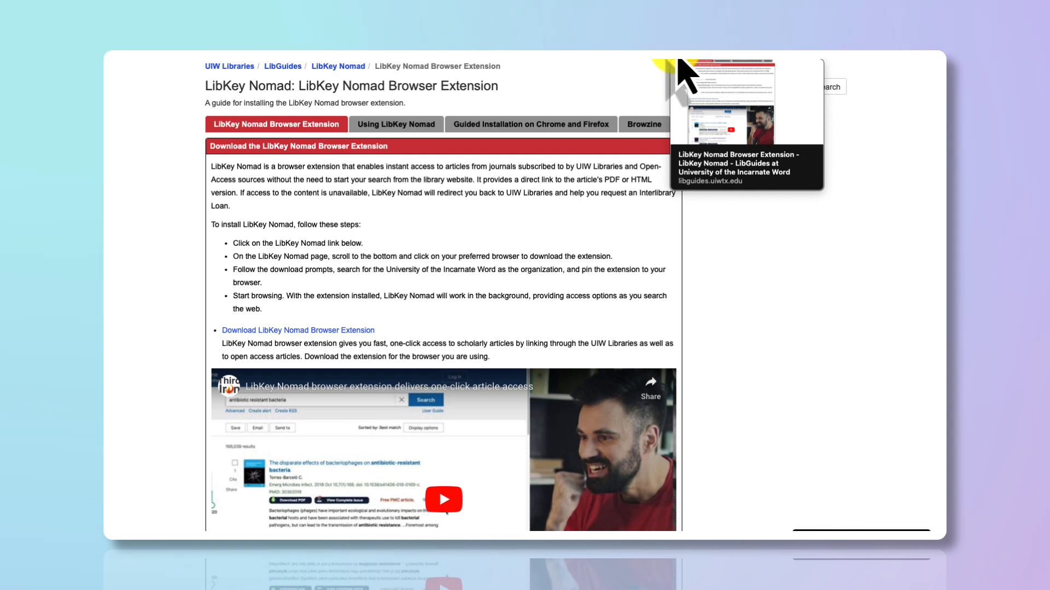
# Step: Go to Third Iron's LibKey Nomad page and find the download options for each browser
pyautogui.click(722, 60)
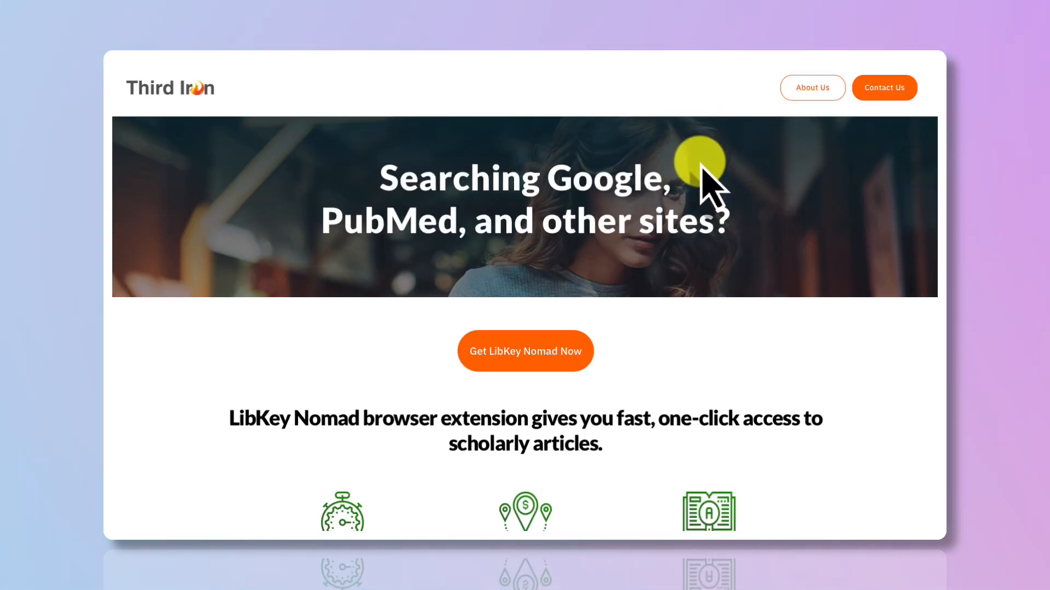
pyautogui.scroll(-3, 702, 175)
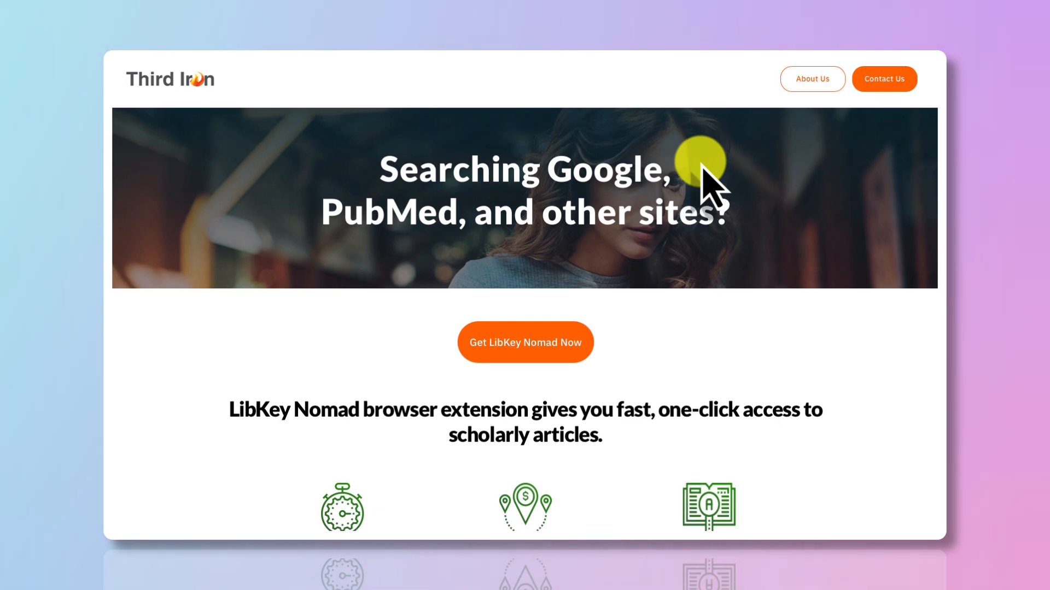
pyautogui.scroll(-5, 699, 162)
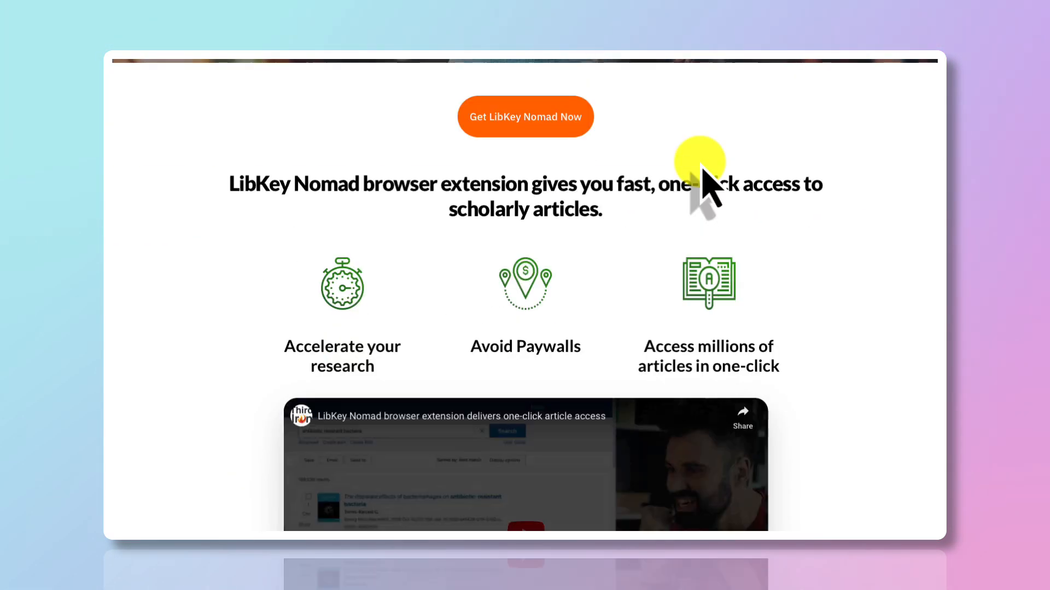
pyautogui.scroll(-5, 703, 175)
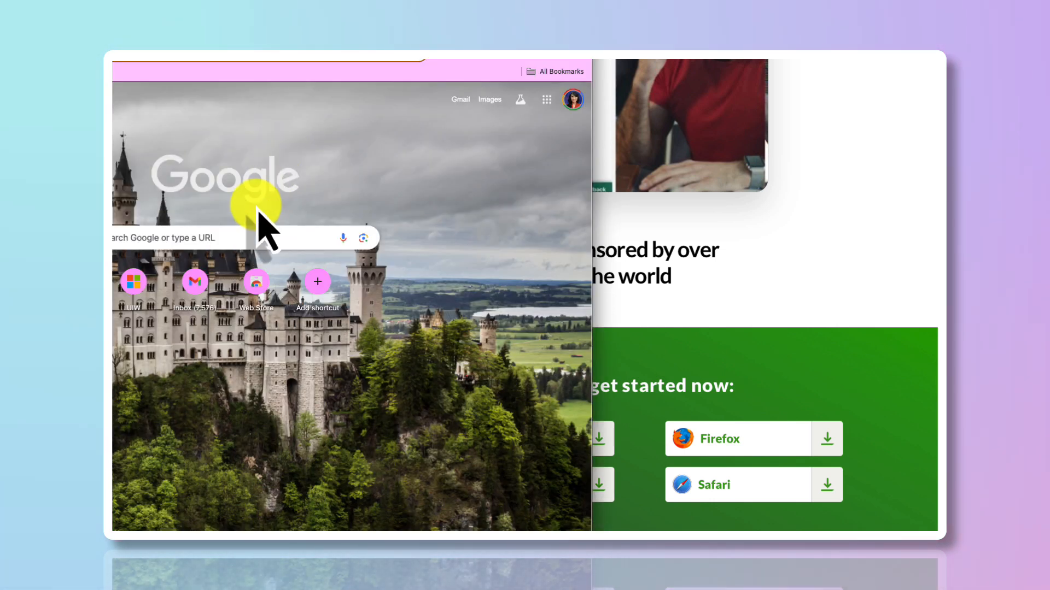
# Step: Bring the Chrome window with the Google start page fully into view over the download page
pyautogui.moveTo(369, 60); pyautogui.dragTo(625, 62)
pyautogui.click(257, 70)
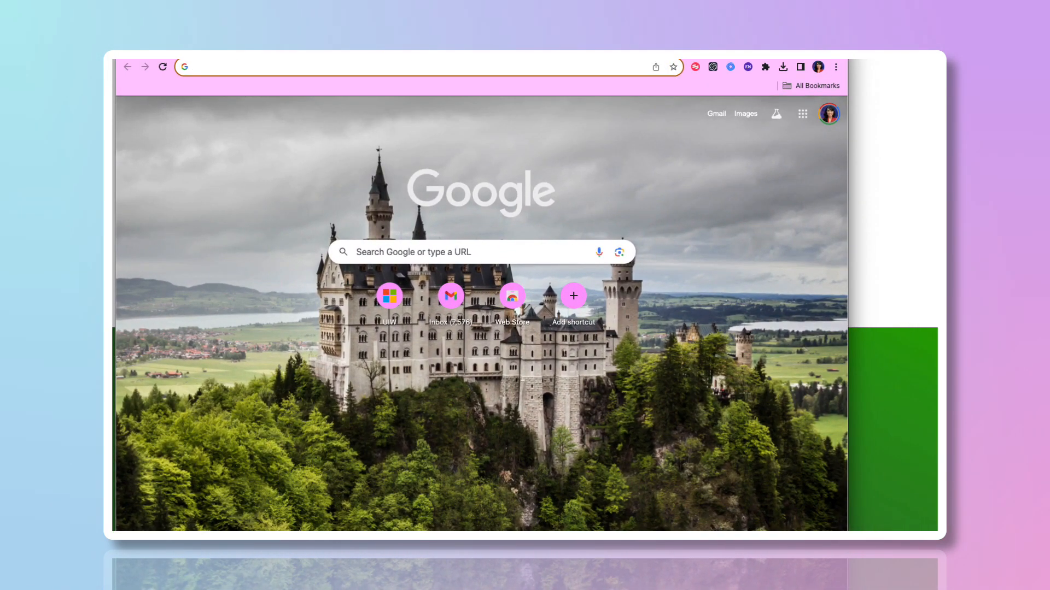
pyautogui.moveTo(113, 62); pyautogui.dragTo(156, 99)
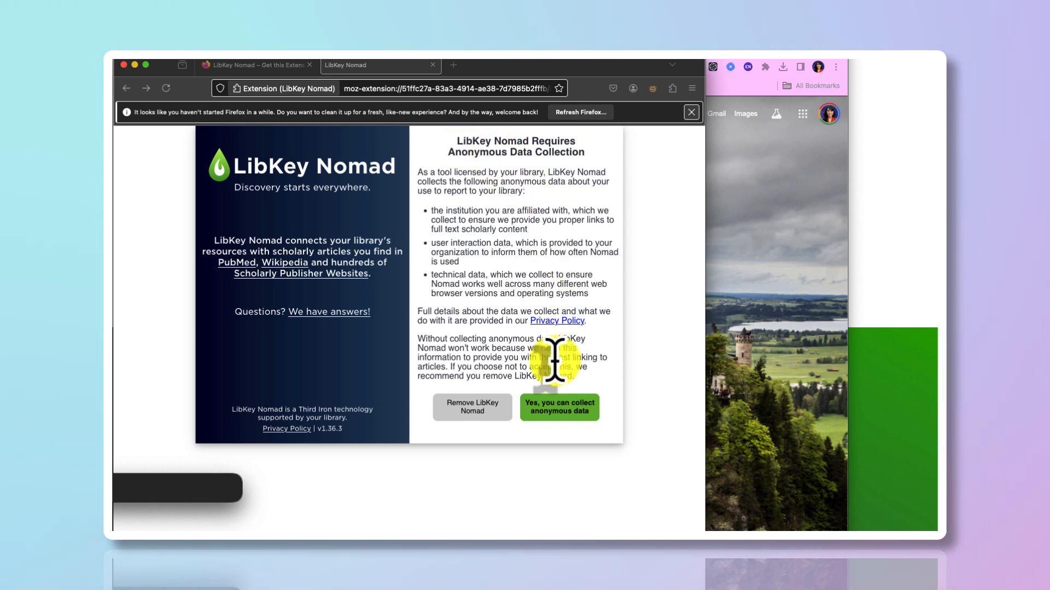
# Step: Allow LibKey Nomad's anonymous data collection and select University of the Incarnate Word as the organization
pyautogui.click(566, 420)
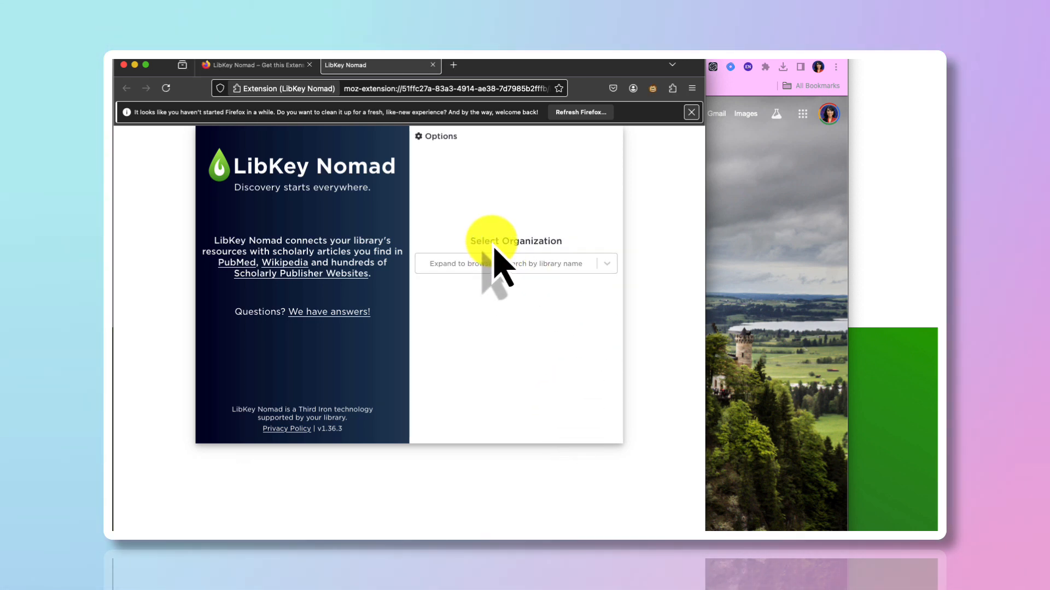
pyautogui.click(605, 268)
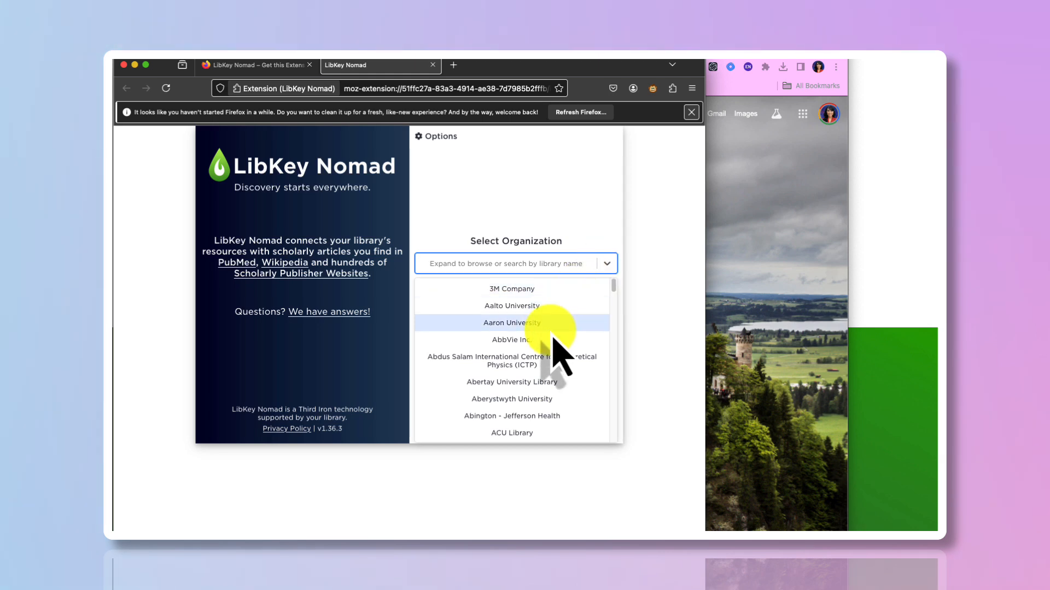
pyautogui.scroll(-15, 556, 344)
pyautogui.scroll(-20, 555, 340)
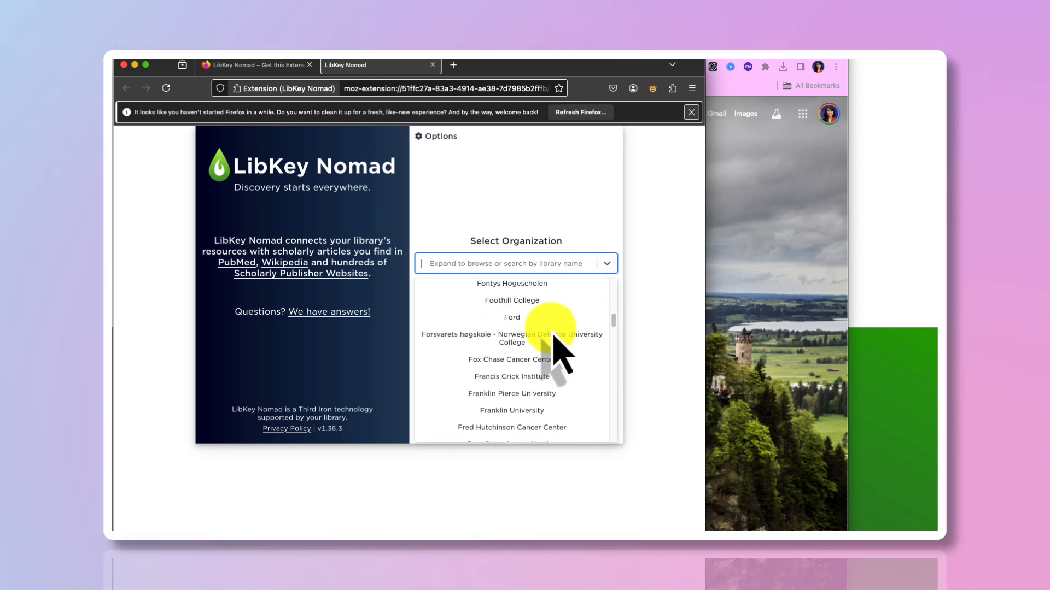
pyautogui.scroll(-20, 557, 345)
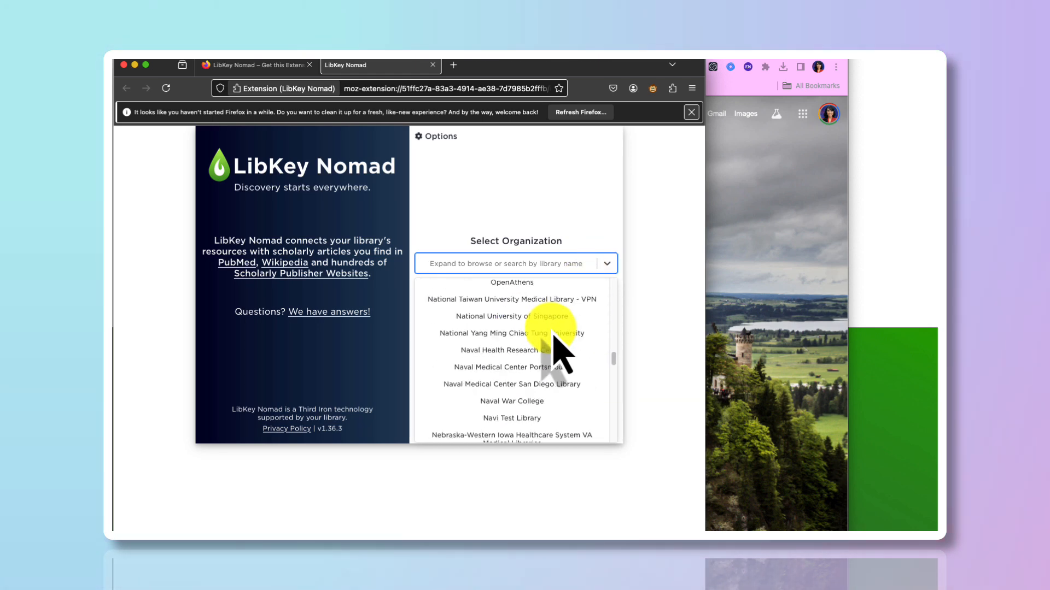
pyautogui.scroll(-15, 557, 350)
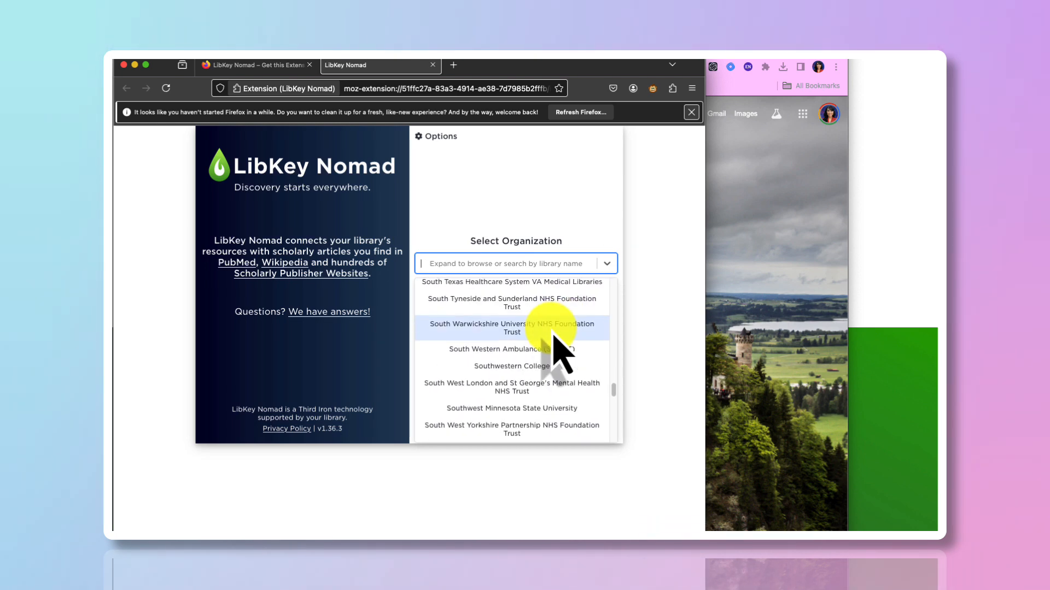
pyautogui.scroll(-5, 554, 338)
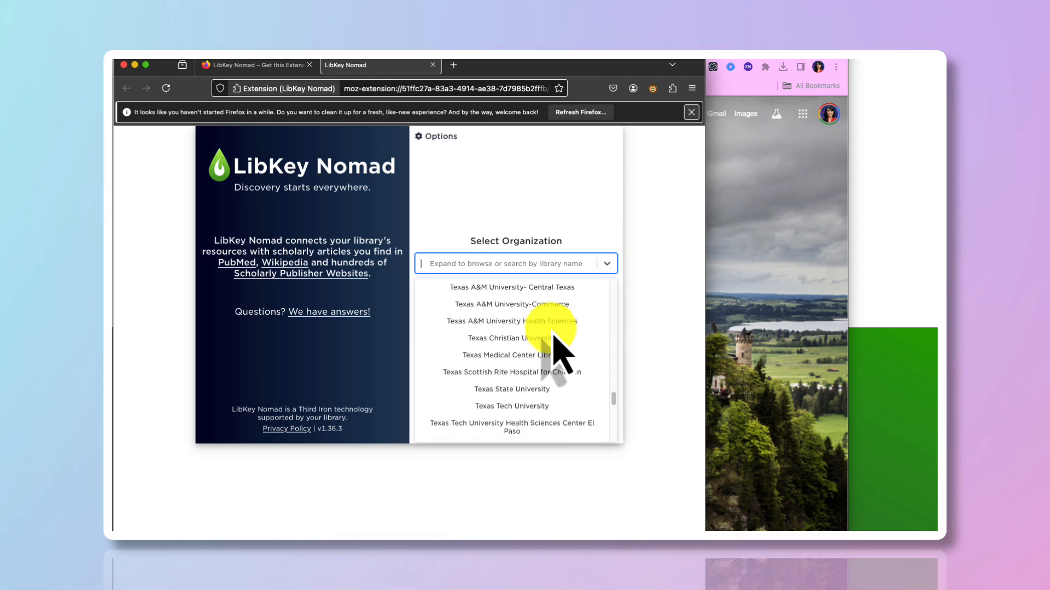
pyautogui.scroll(-4, 555, 338)
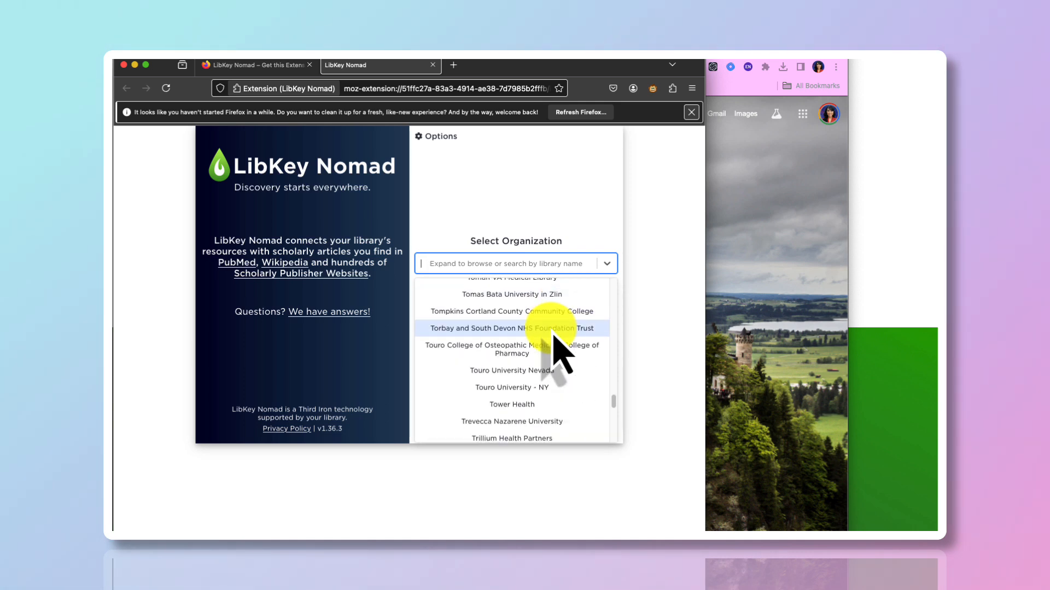
pyautogui.scroll(-1, 554, 336)
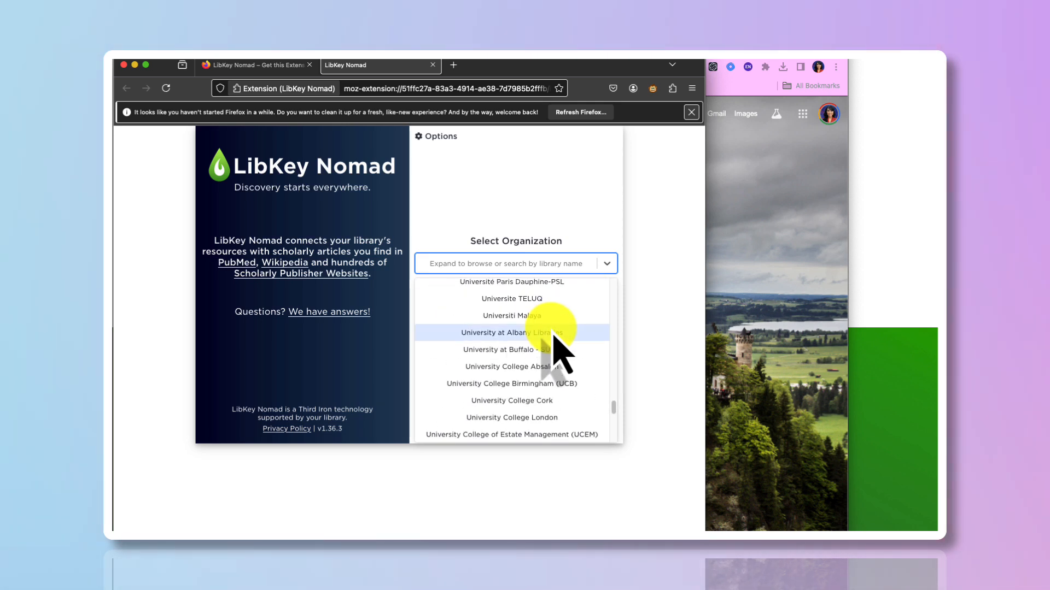
pyautogui.scroll(-5, 554, 336)
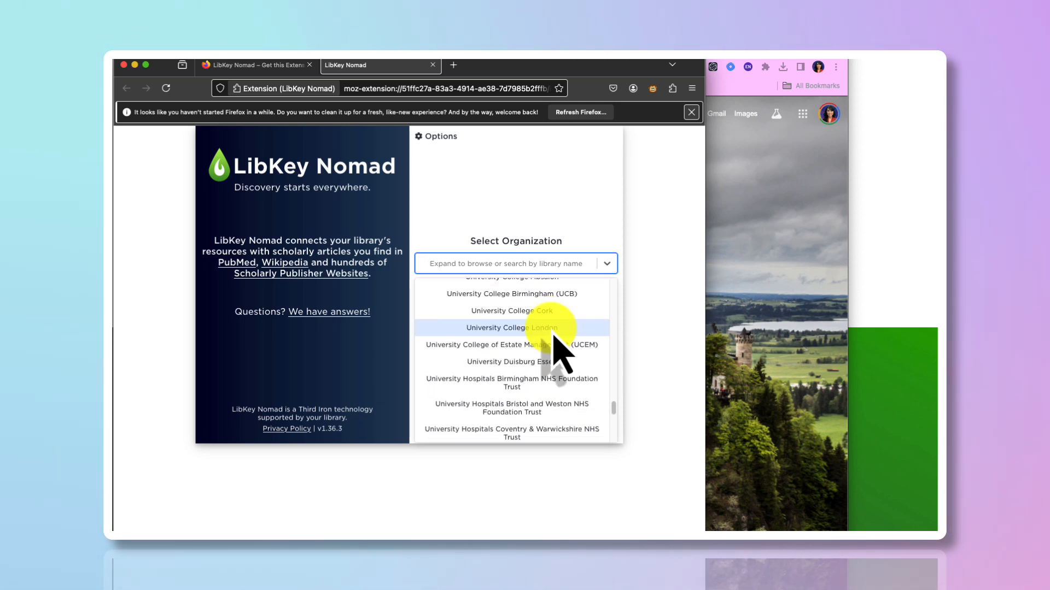
pyautogui.scroll(-1, 554, 337)
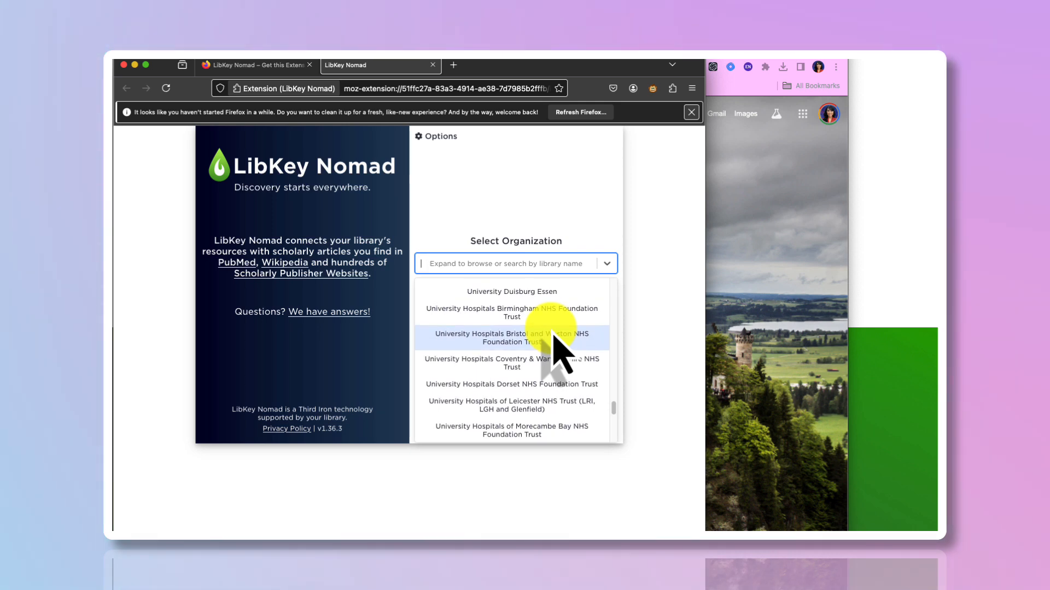
pyautogui.scroll(-1, 554, 336)
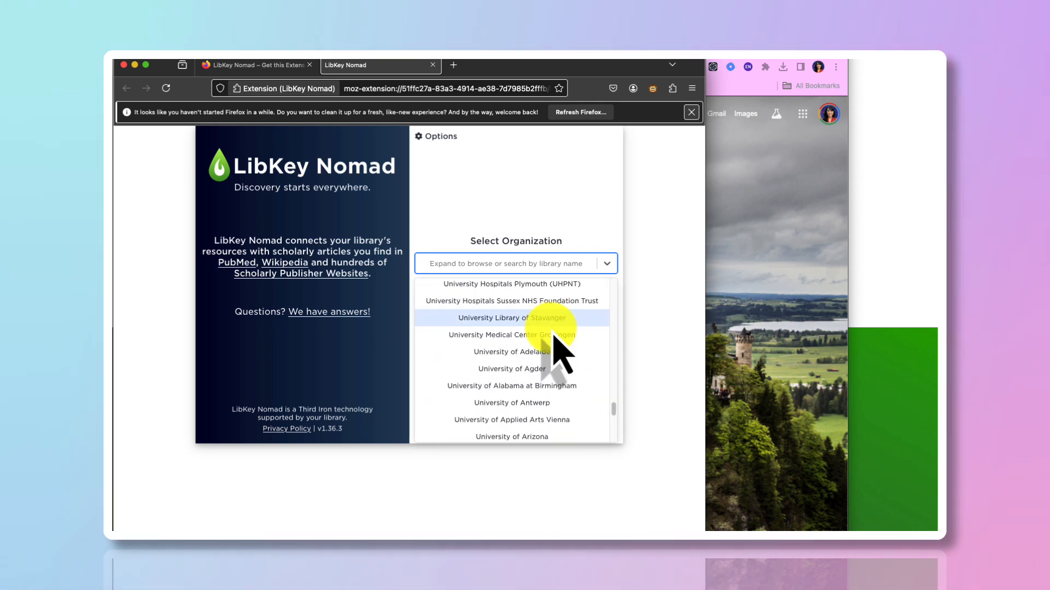
pyautogui.scroll(-6, 554, 337)
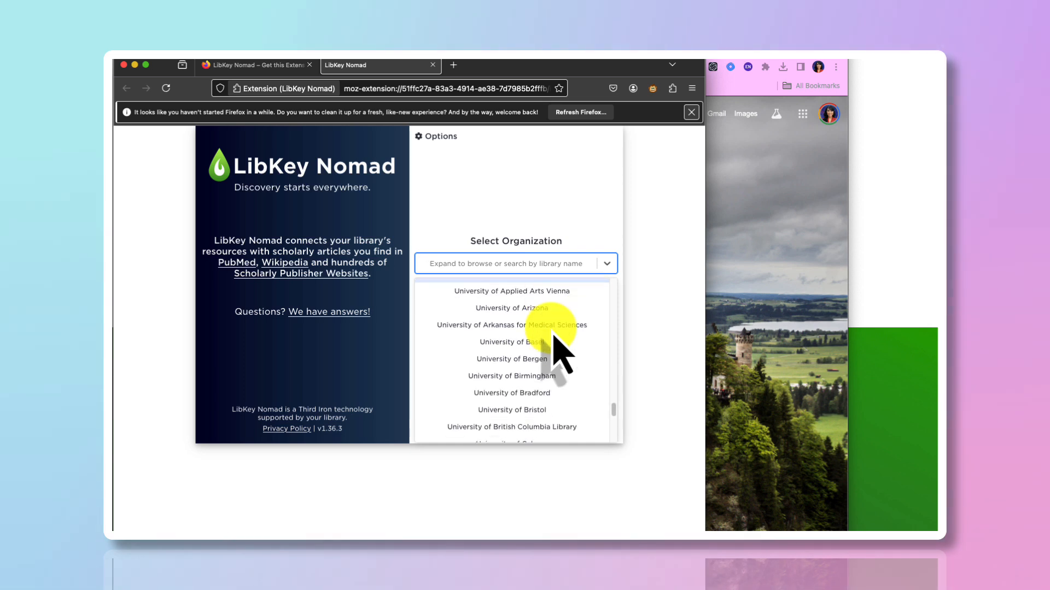
pyautogui.scroll(-7, 554, 337)
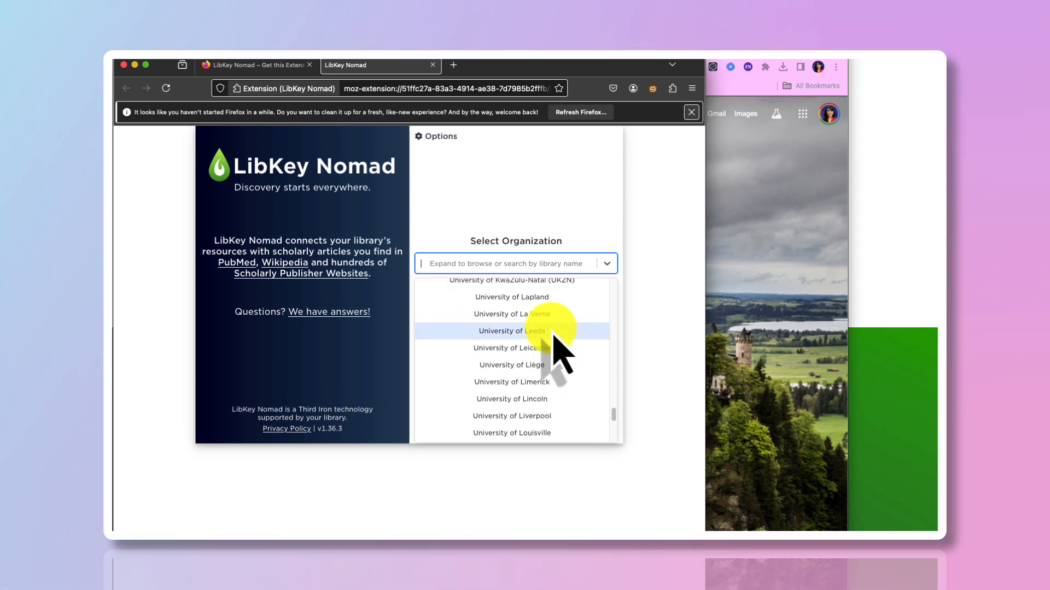
pyautogui.scroll(-3, 554, 336)
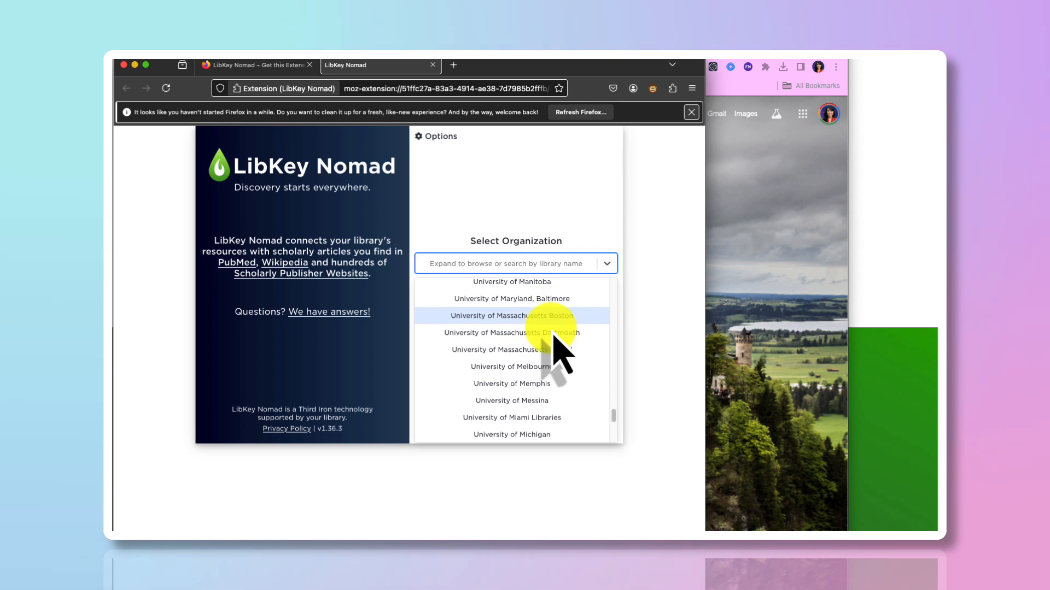
pyautogui.scroll(-2, 554, 336)
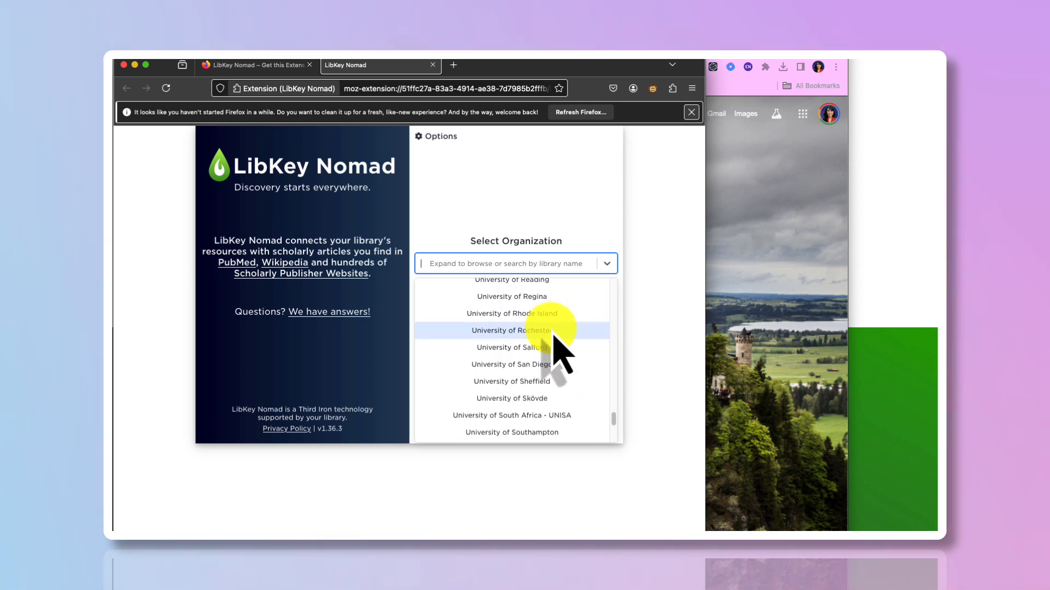
pyautogui.scroll(-2, 554, 336)
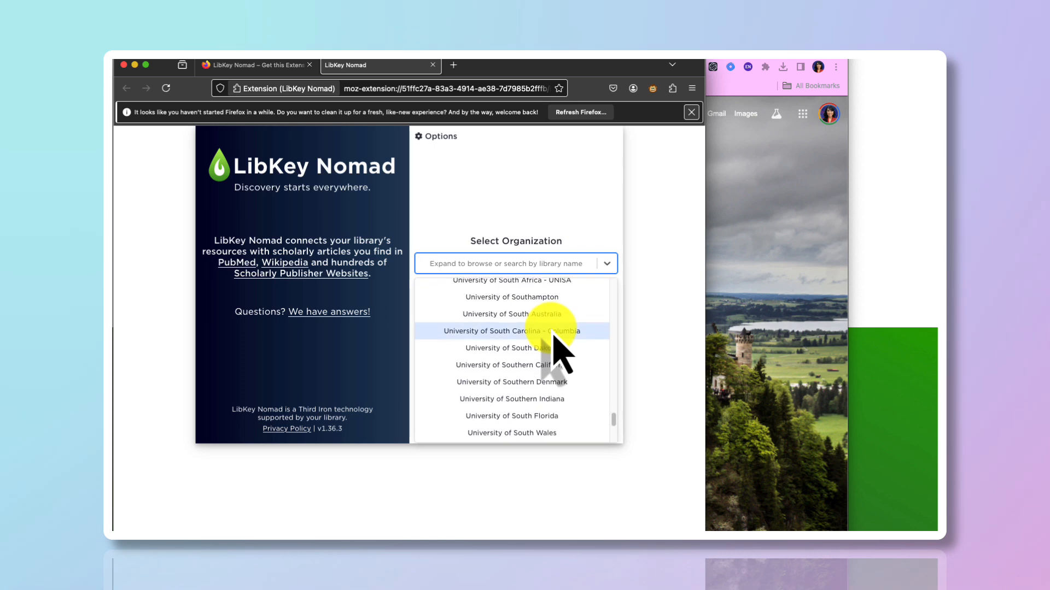
pyautogui.scroll(-5, 554, 337)
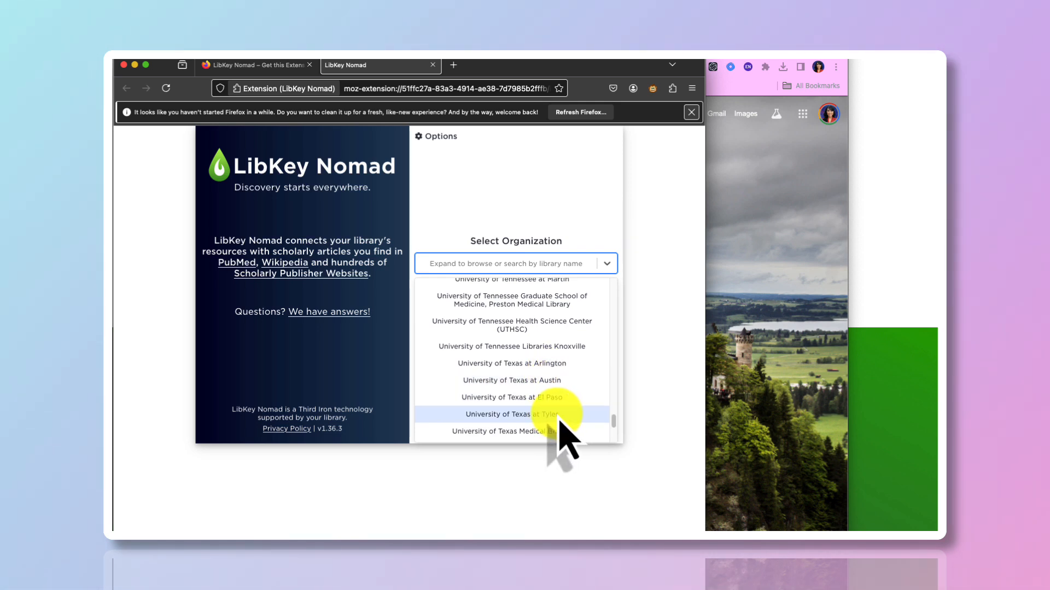
pyautogui.scroll(-2, 559, 425)
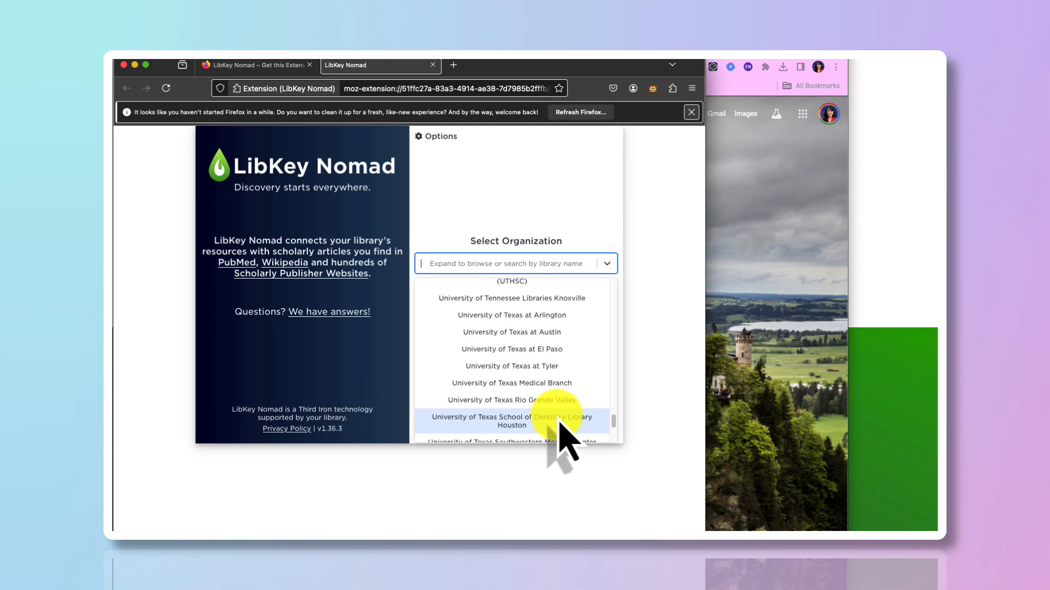
pyautogui.scroll(-1, 560, 427)
pyautogui.scroll(-3, 560, 427)
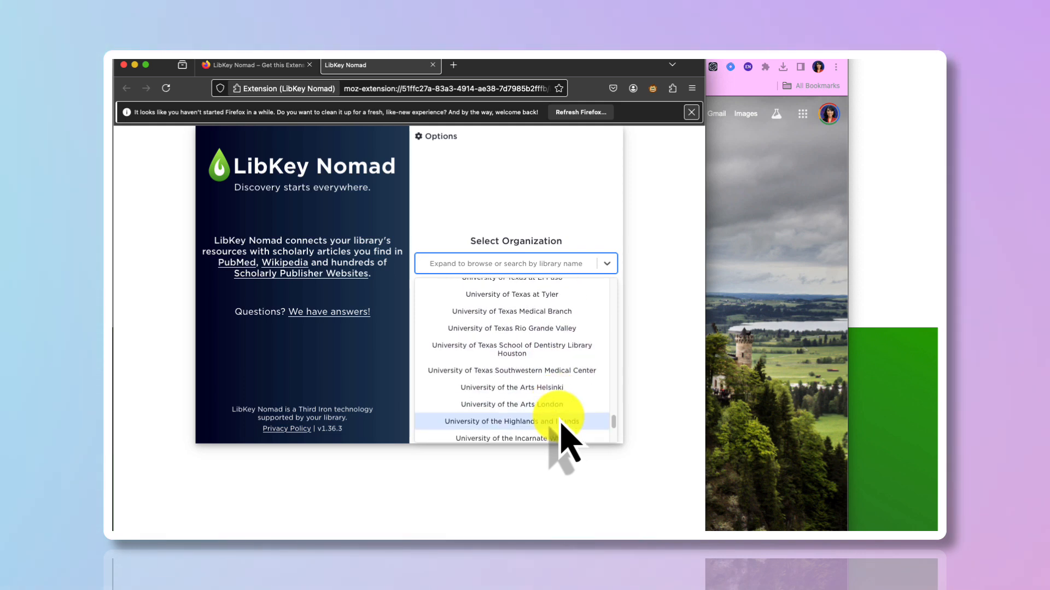
pyautogui.scroll(-1, 560, 426)
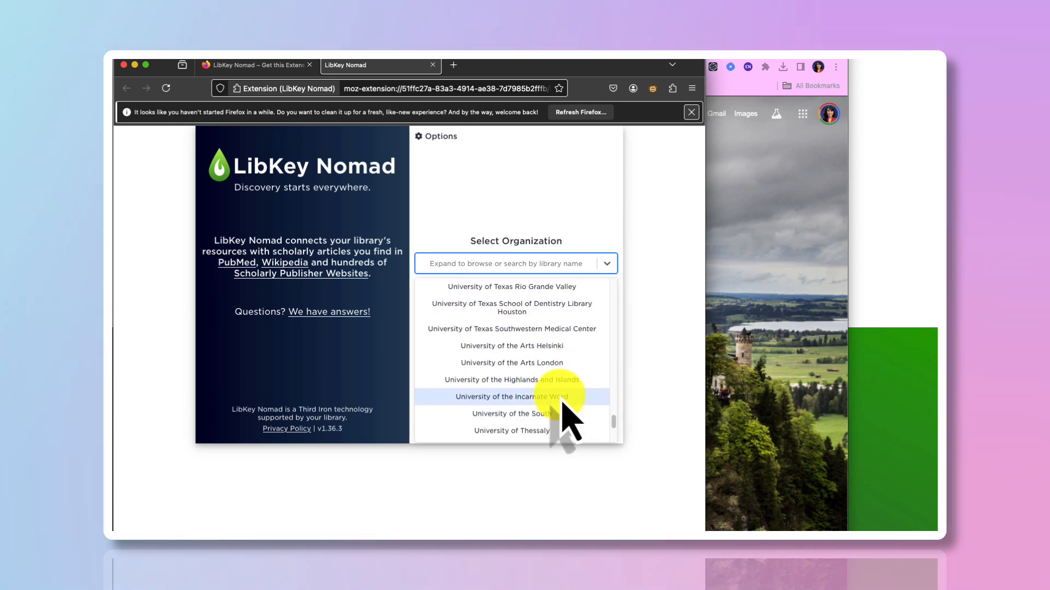
pyautogui.click(562, 397)
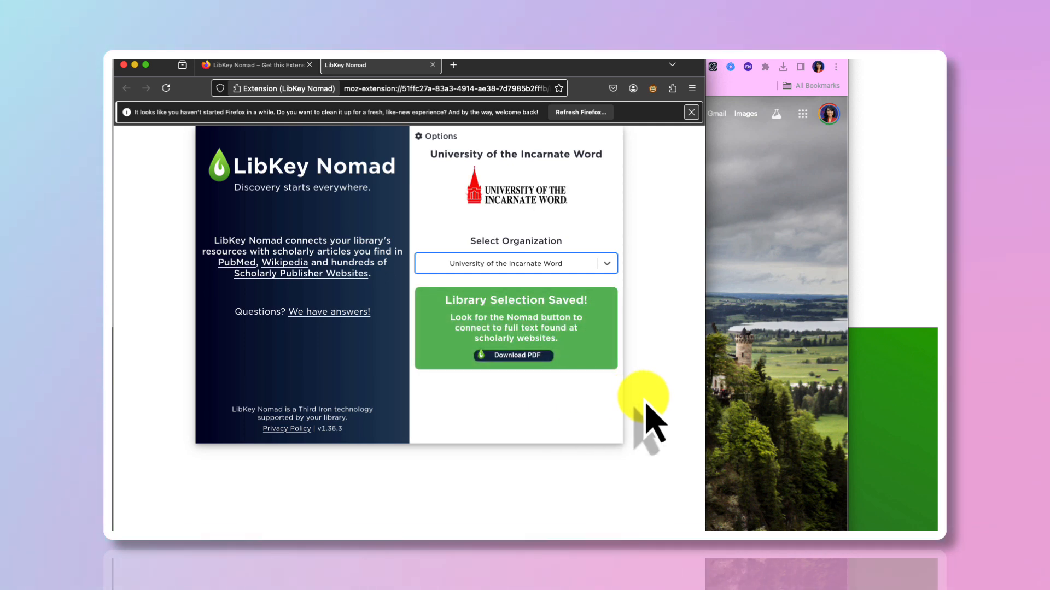
# Step: Capture a screenshot of the LibKey Nomad window with the chosen organization and decline refreshing Firefox to its default settings
pyautogui.press('super+shift+4')
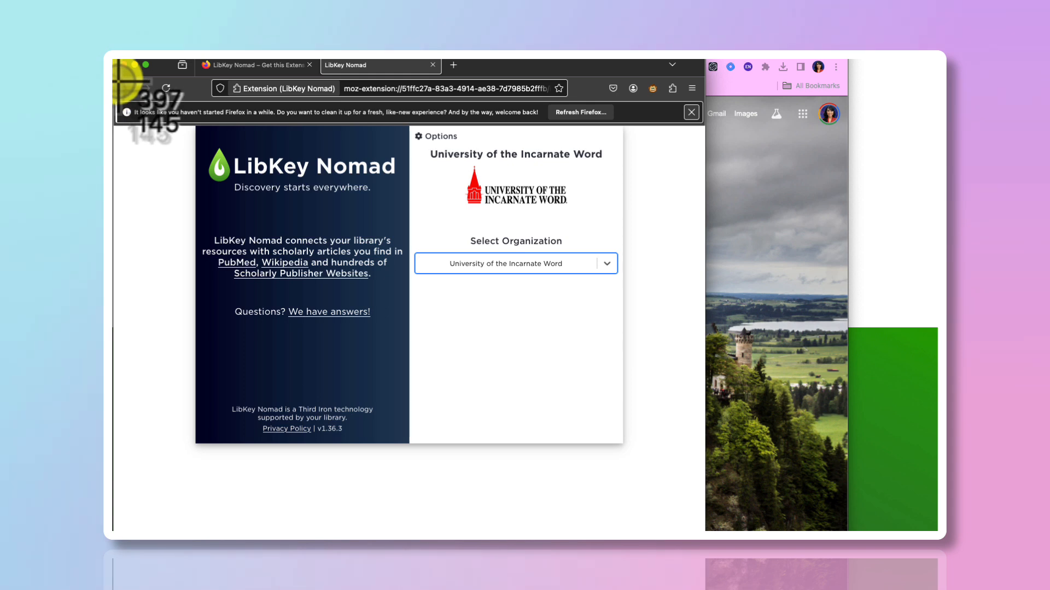
pyautogui.moveTo(118, 79); pyautogui.dragTo(701, 488)
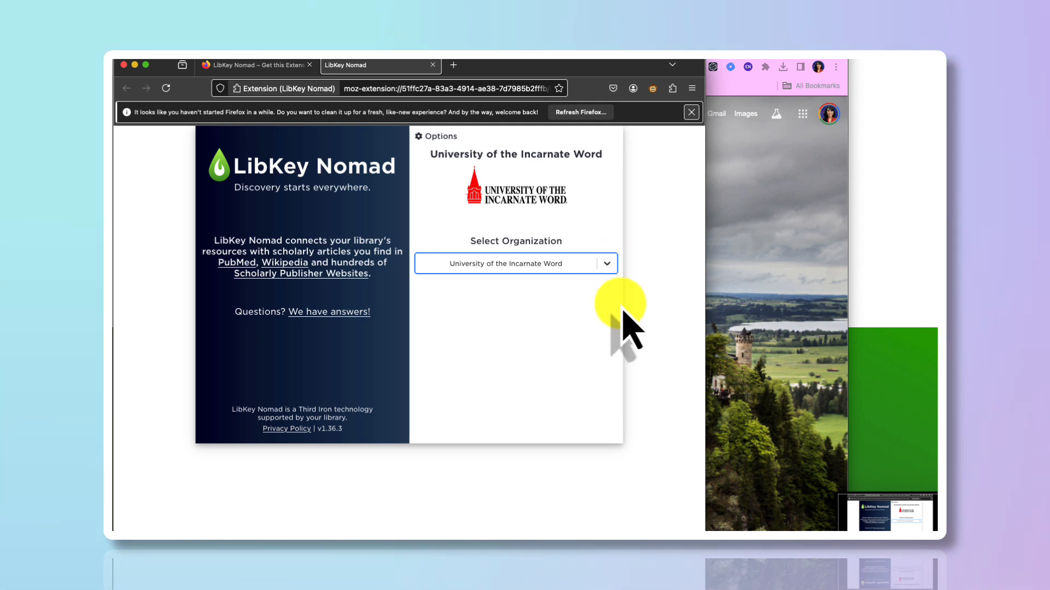
pyautogui.click(591, 113)
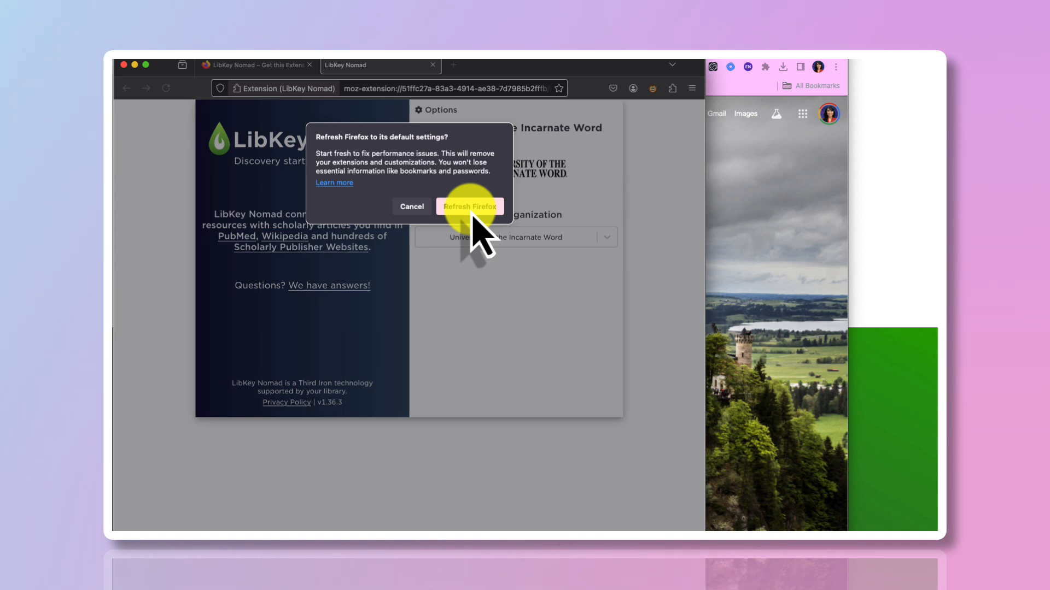
pyautogui.click(412, 207)
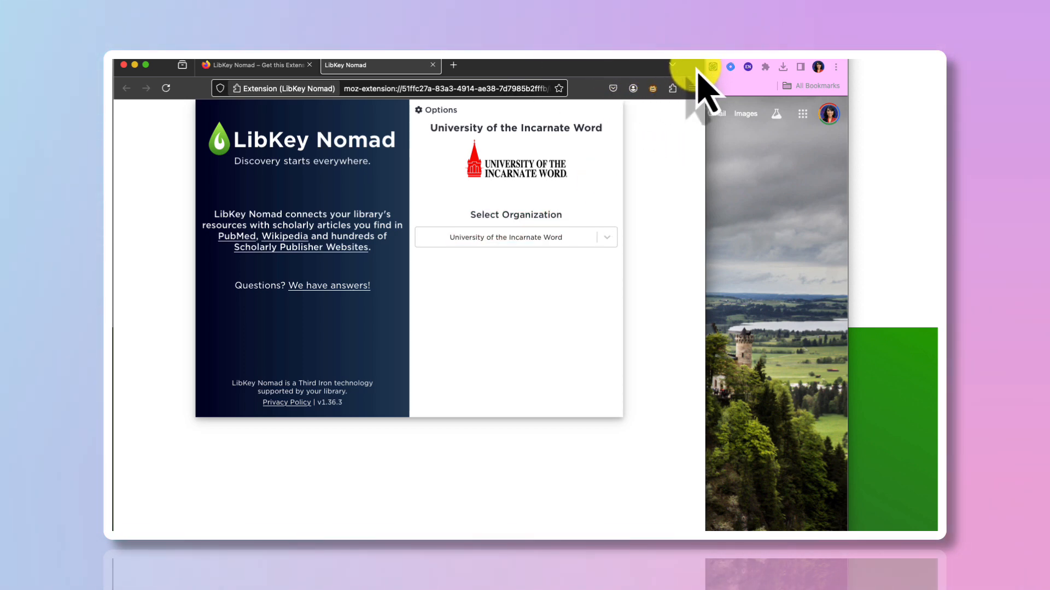
# Step: Switch to Chrome's new tab, search Google for "pubmed" and open the PubMed site
pyautogui.moveTo(694, 69); pyautogui.dragTo(104, 117)
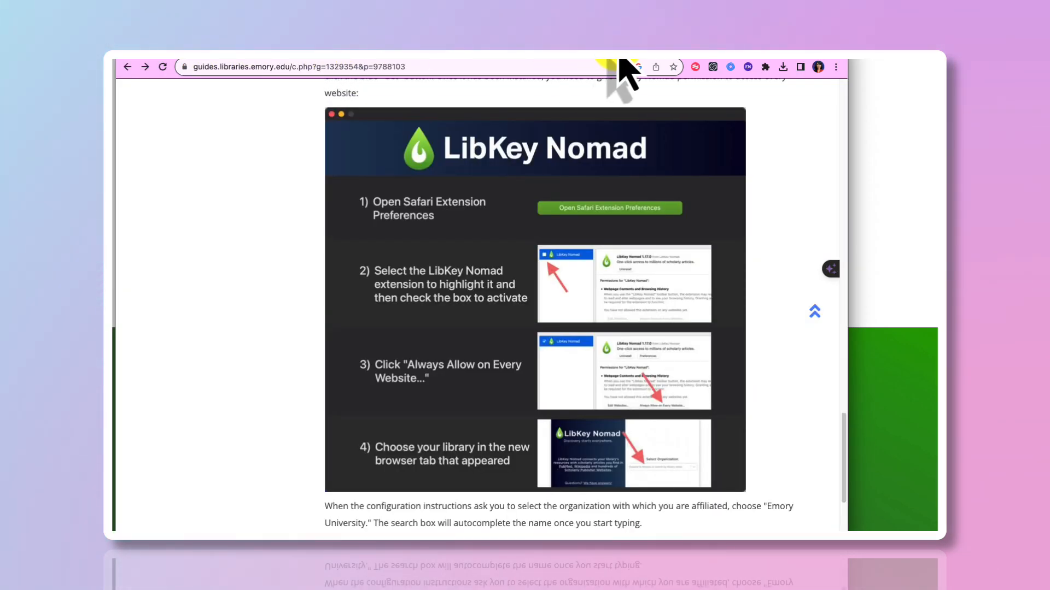
pyautogui.click(503, 63)
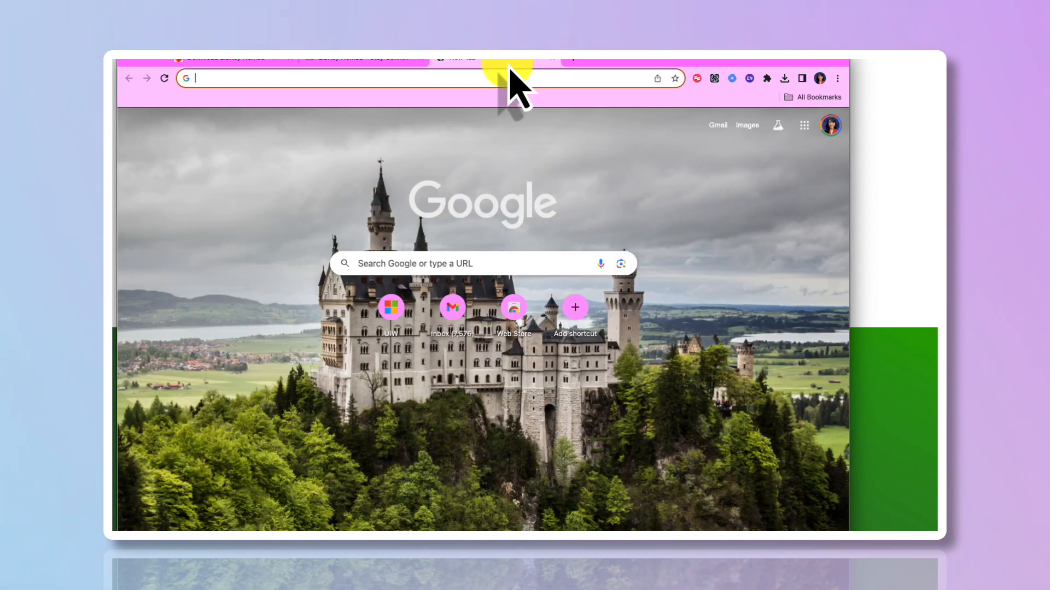
pyautogui.click(285, 80)
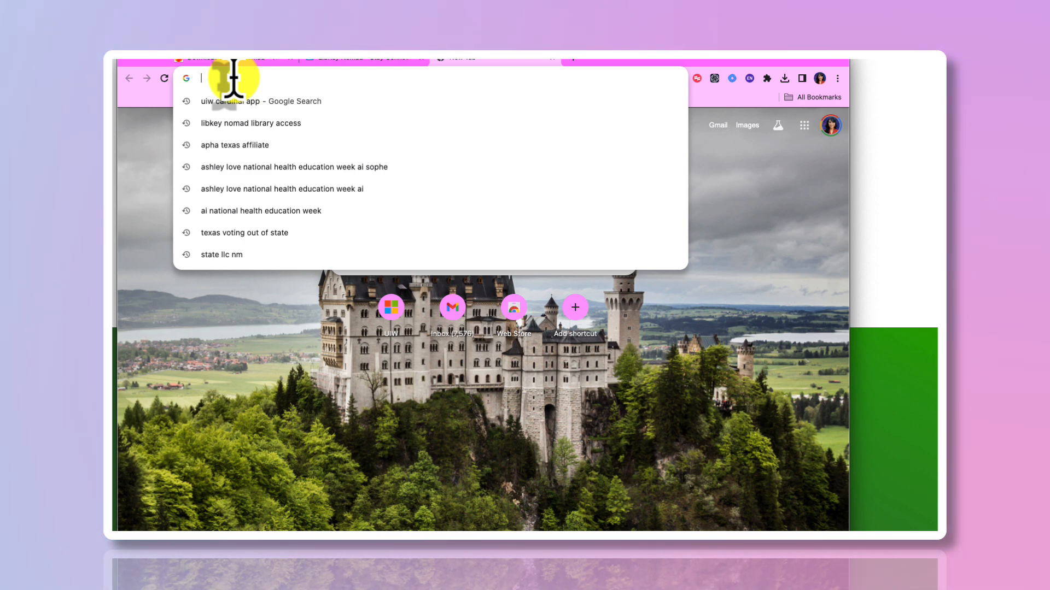
pyautogui.write('pubmed')
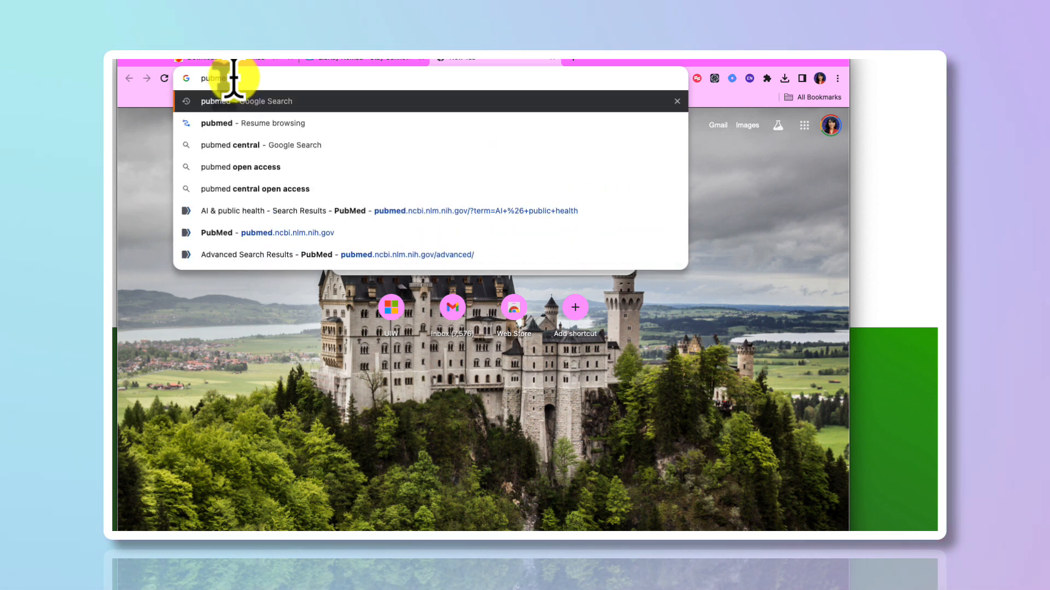
pyautogui.press('Return')
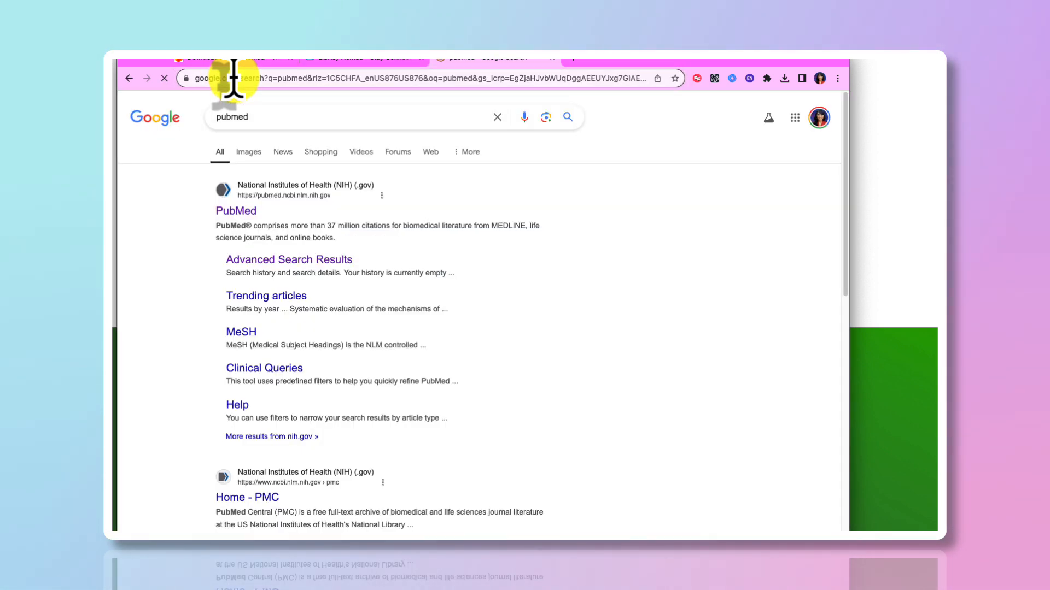
pyautogui.click(241, 212)
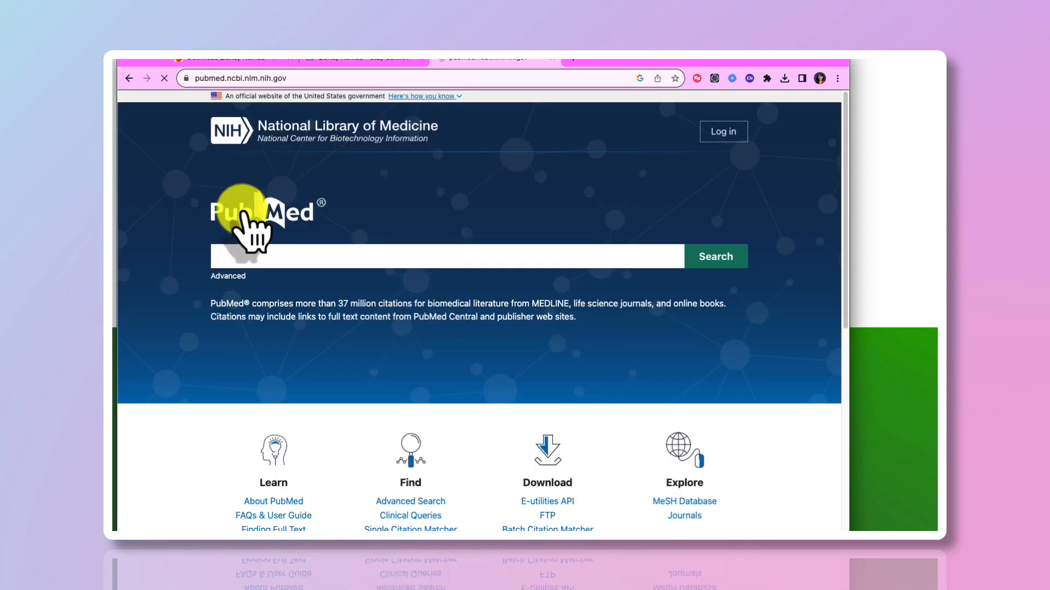
# Step: Run a PubMed advanced search in all fields for "(artificial intelligence or AI) AND (public health) AND (education)"
pyautogui.click(395, 267)
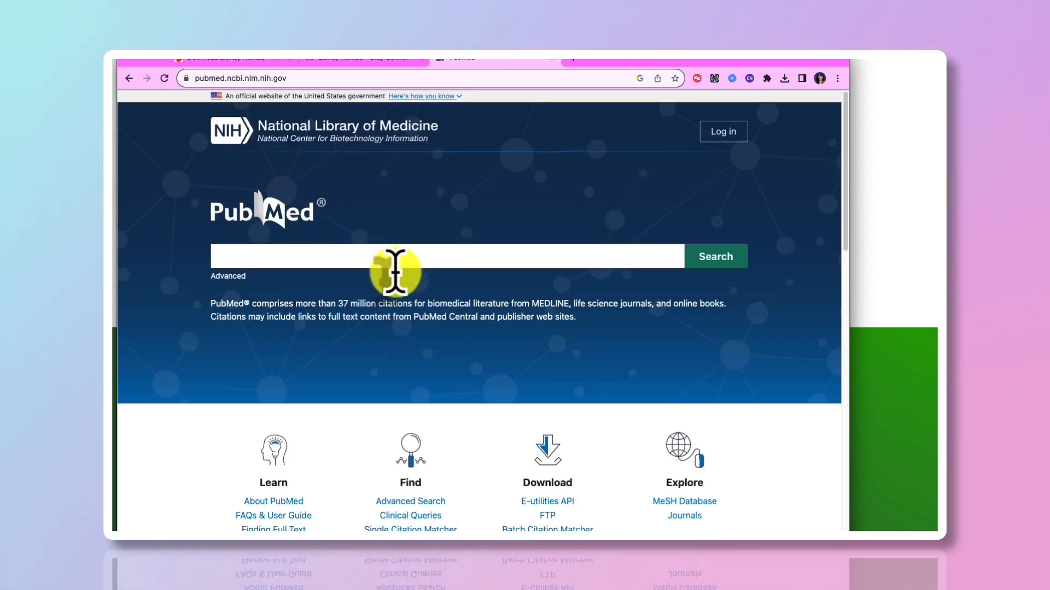
pyautogui.click(232, 277)
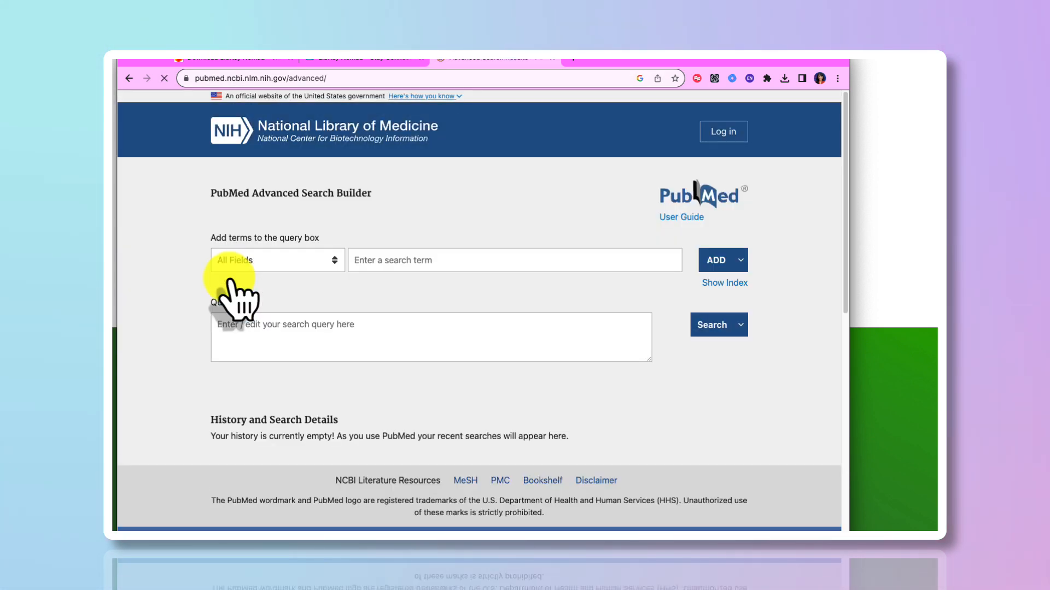
pyautogui.click(379, 261)
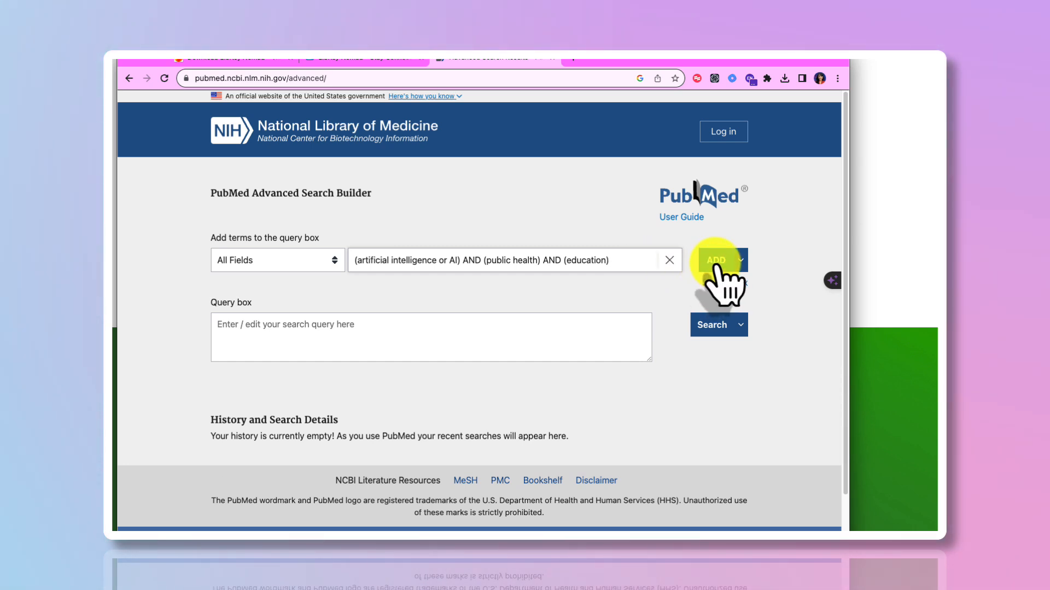
pyautogui.click(716, 326)
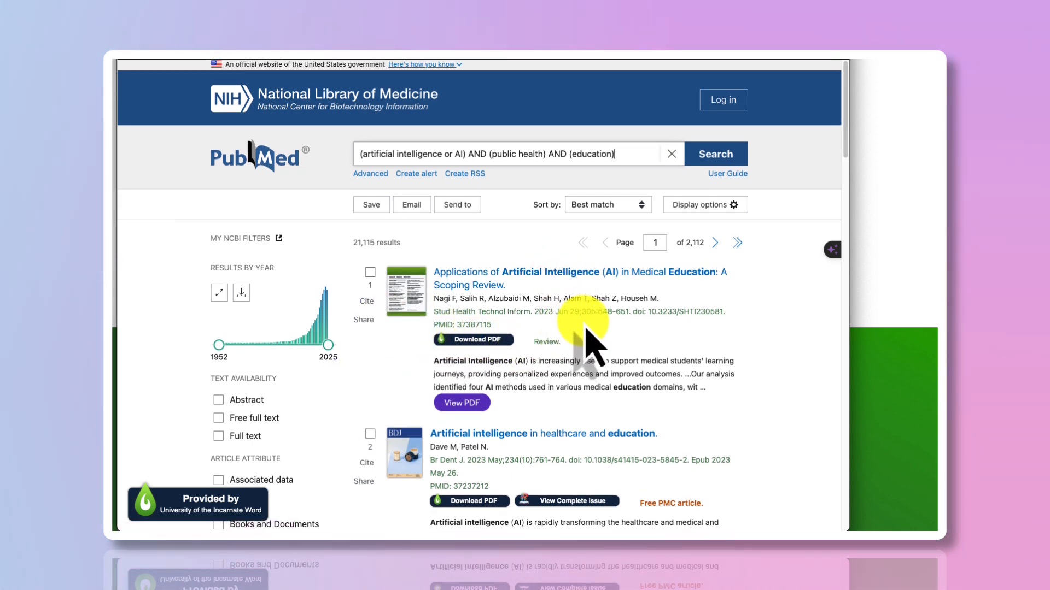
# Step: Look through the PubMed results for LibKey Nomad's PDF, article and complete issue links
pyautogui.scroll(-3, 585, 347)
pyautogui.scroll(-1, 589, 331)
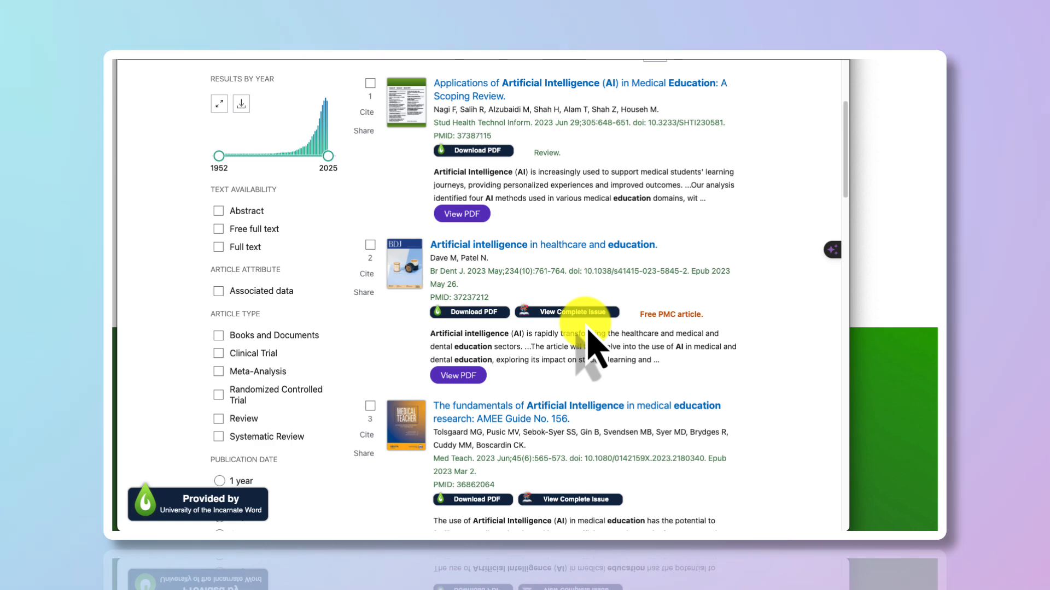
pyautogui.scroll(-6, 586, 345)
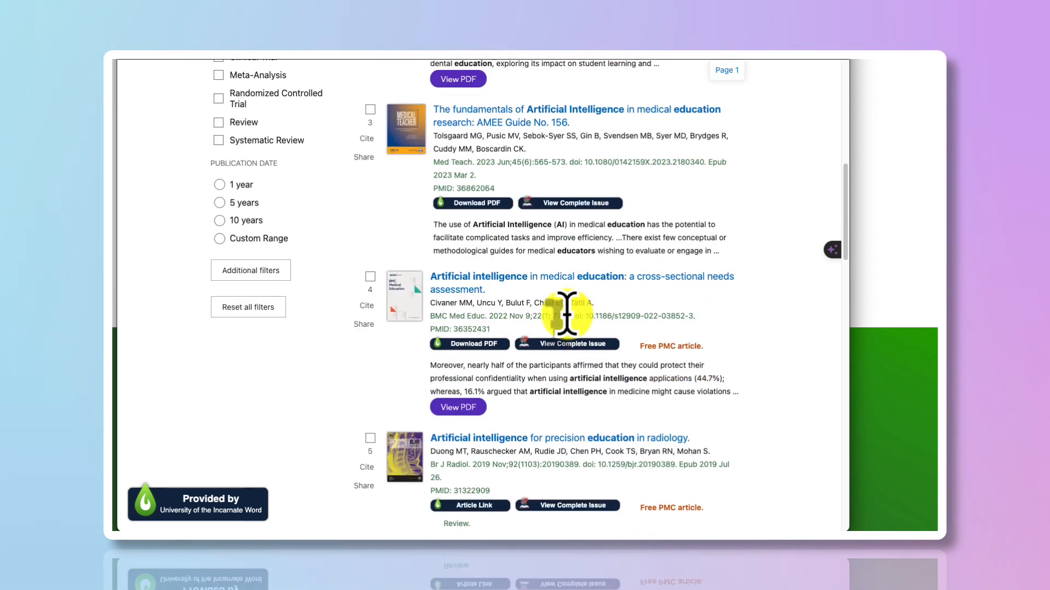
pyautogui.scroll(-1, 567, 316)
pyautogui.scroll(-4, 566, 316)
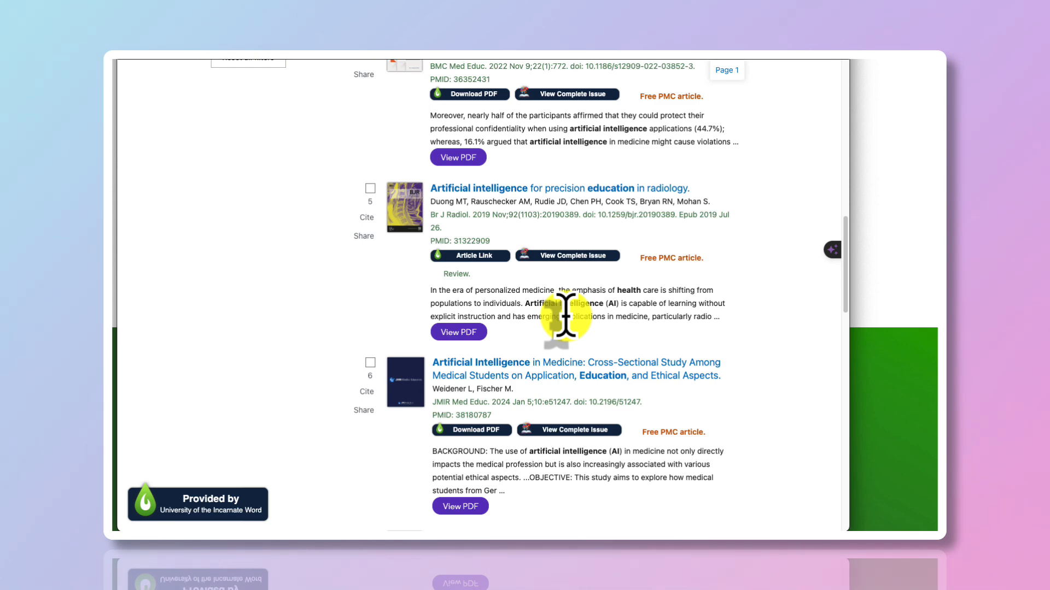
pyautogui.scroll(-2, 566, 317)
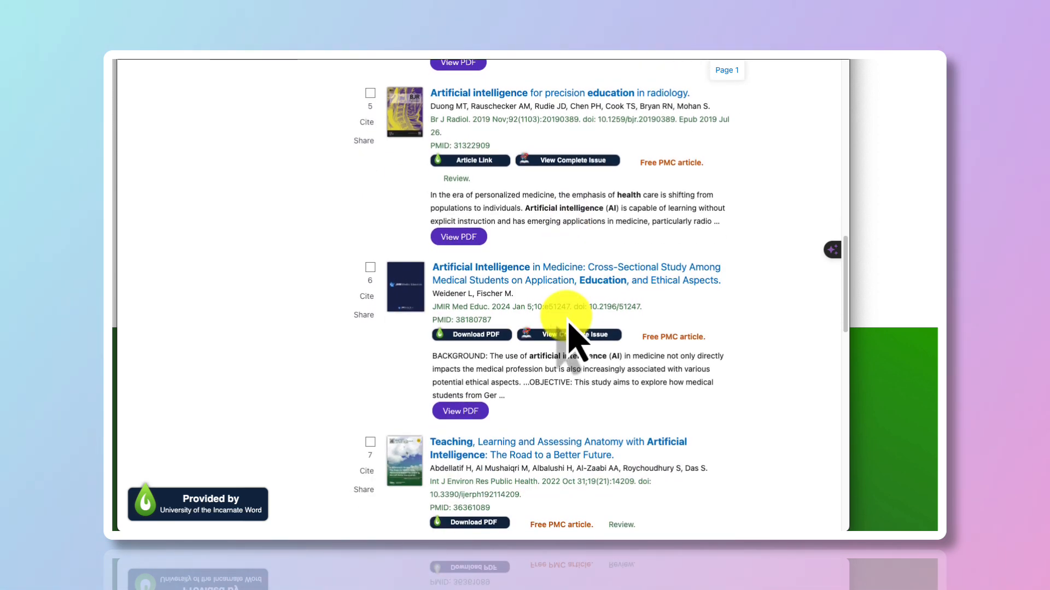
pyautogui.scroll(15, 569, 334)
# Step: Limit the search results to the publication years 2023 to 2025
pyautogui.scroll(-3, 568, 334)
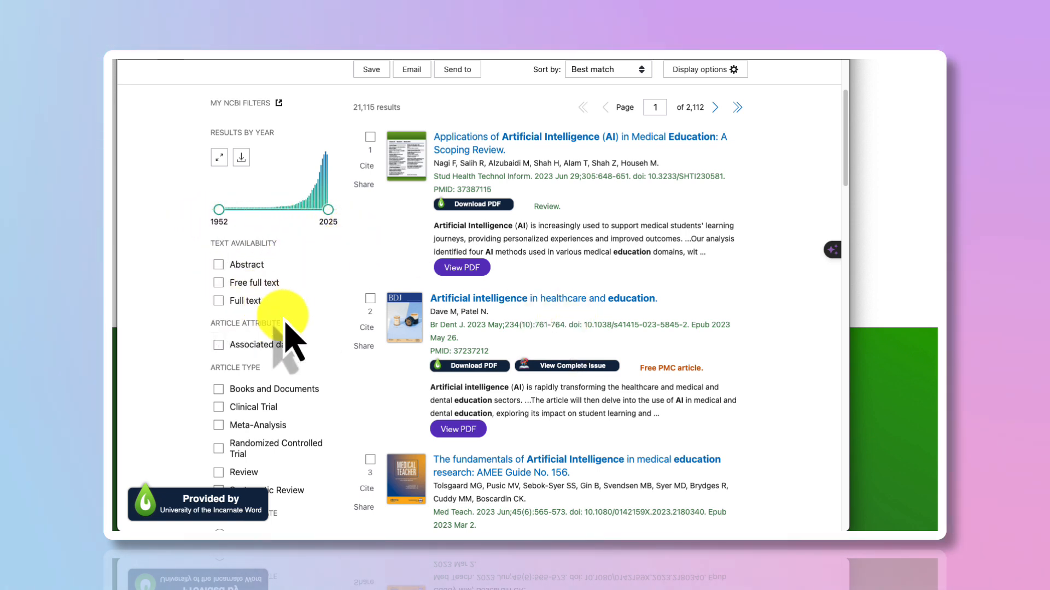
pyautogui.scroll(-1, 293, 333)
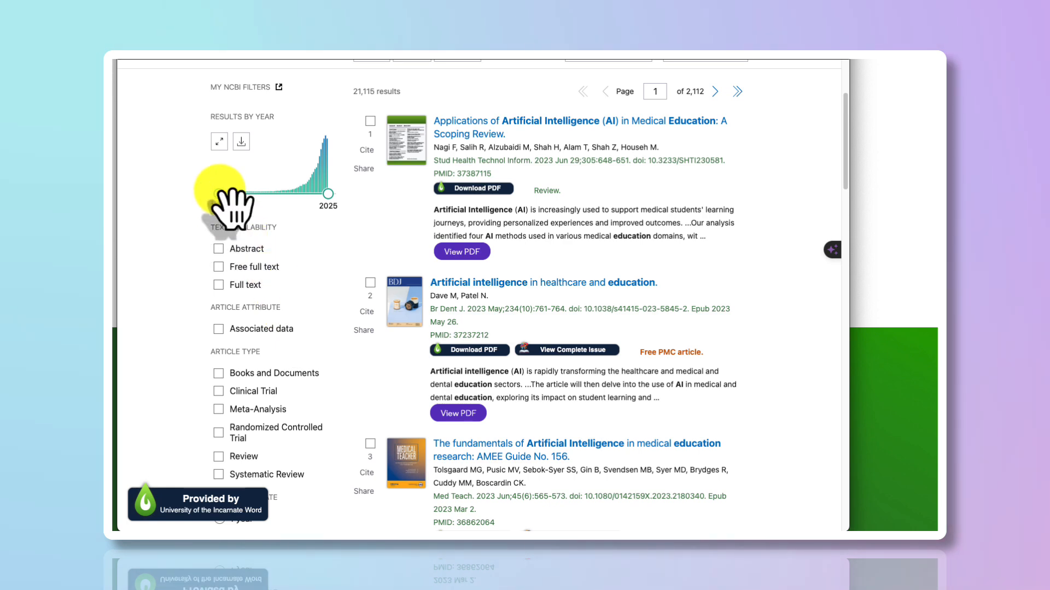
pyautogui.moveTo(220, 194); pyautogui.dragTo(320, 201)
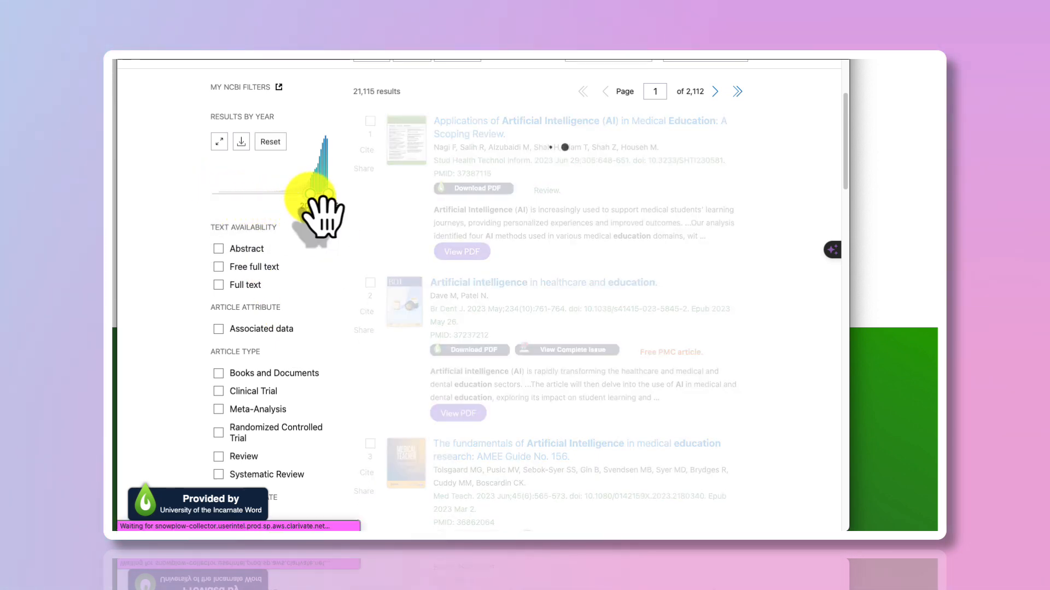
pyautogui.moveTo(310, 346); pyautogui.dragTo(326, 346)
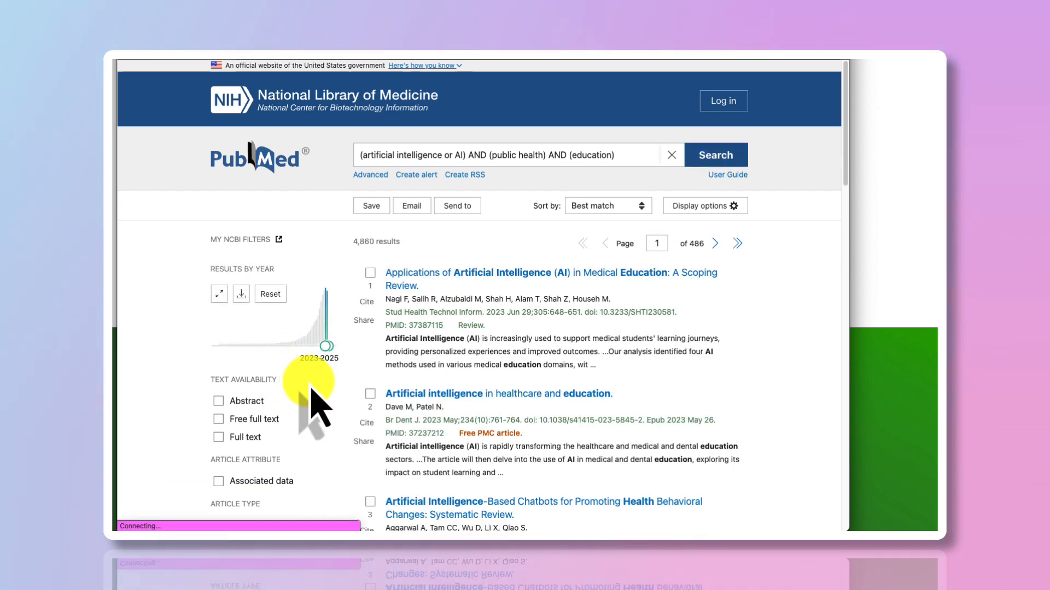
# Step: Examine the article types offered among the additional filters and close the dialog without selecting any
pyautogui.scroll(-6, 320, 407)
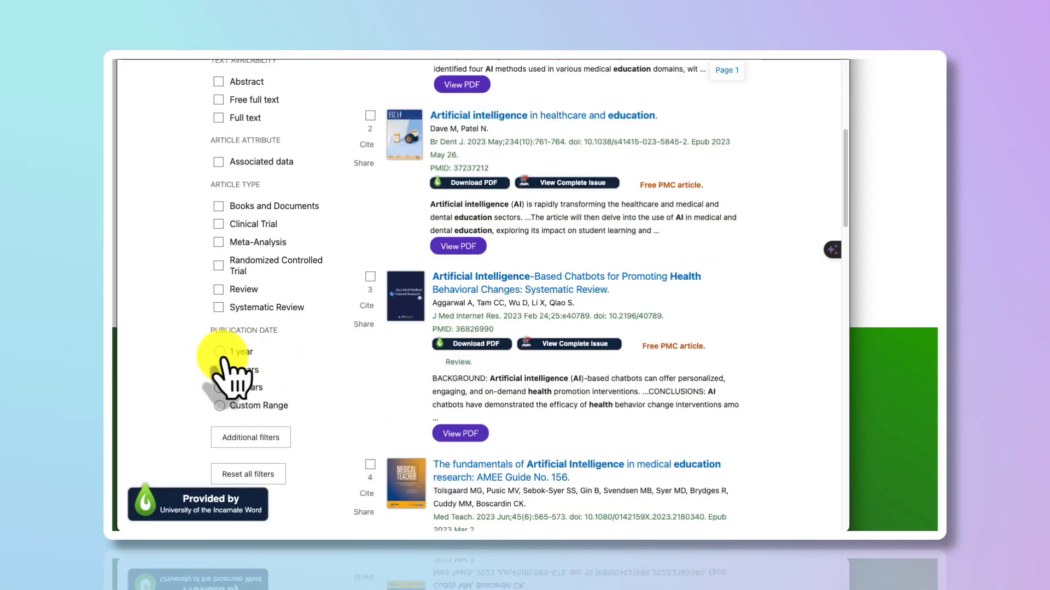
pyautogui.click(247, 437)
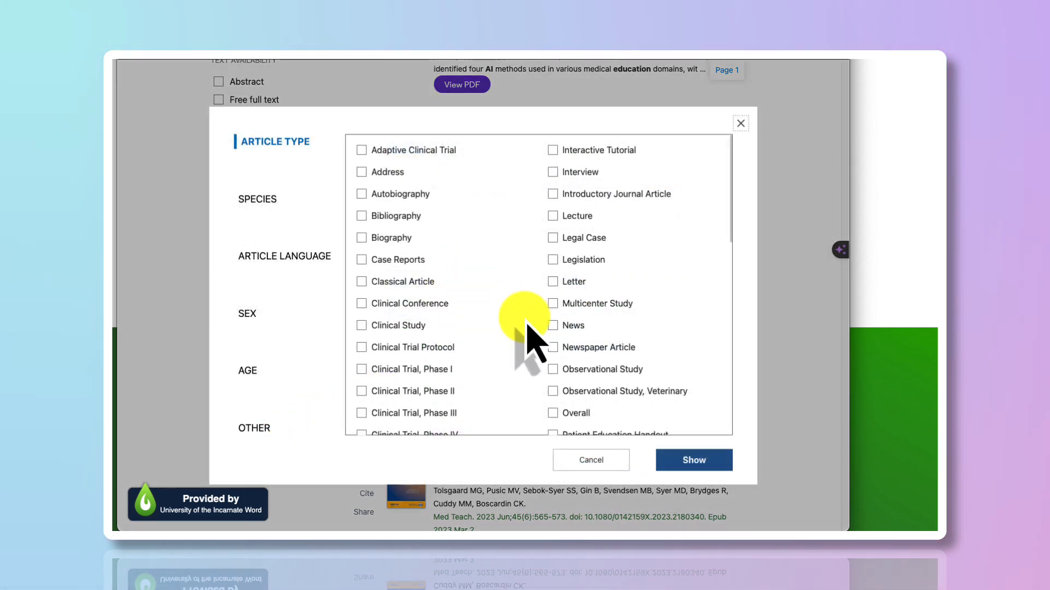
pyautogui.scroll(-3, 522, 328)
pyautogui.scroll(-8, 519, 324)
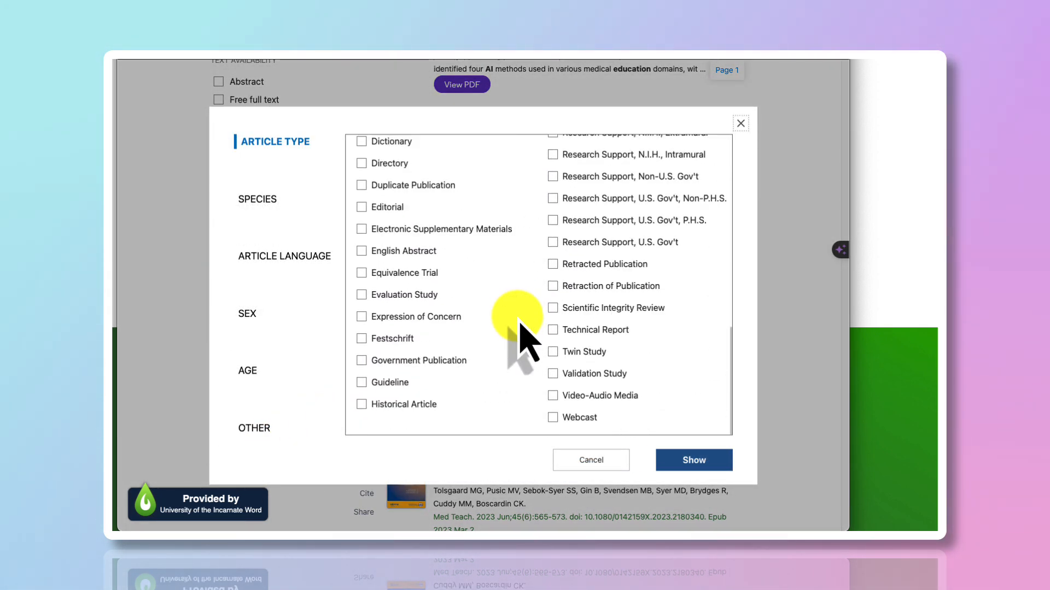
pyautogui.click(684, 461)
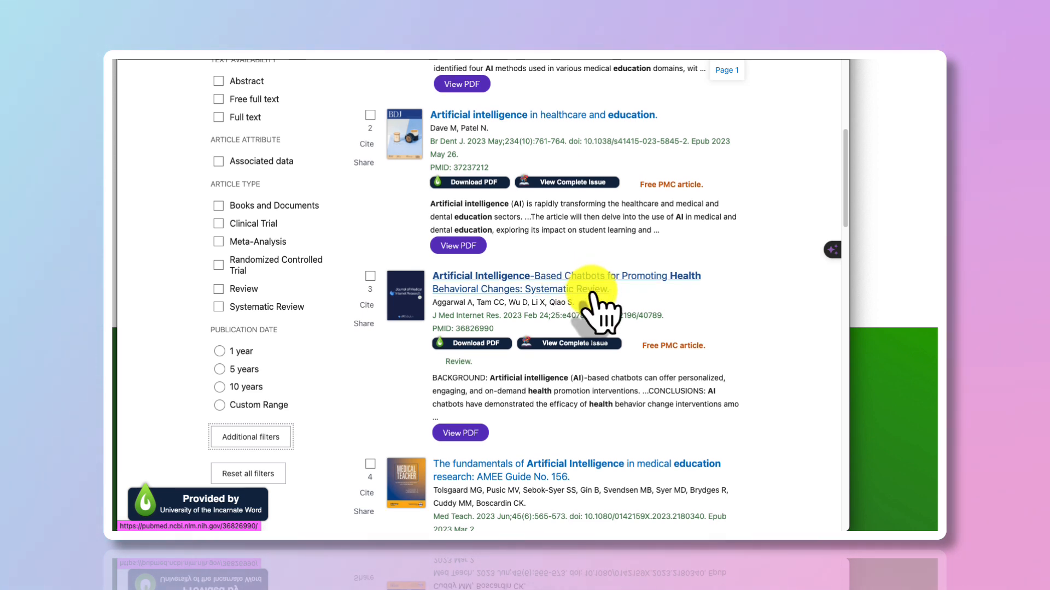
# Step: Open the record of the article "Artificial intelligence in healthcare and education" and view its abstract
pyautogui.scroll(3, 593, 298)
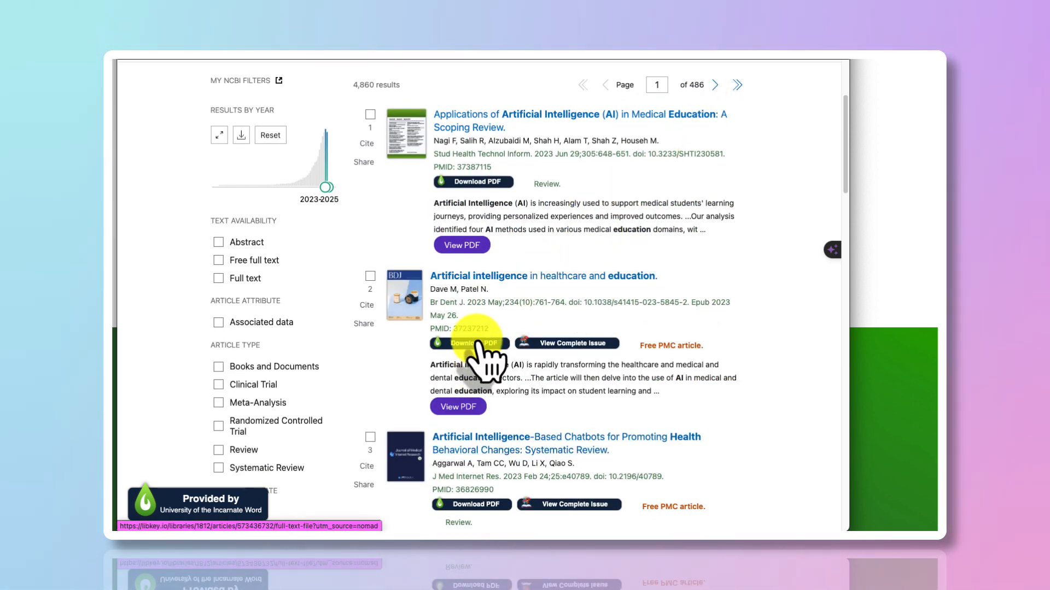
pyautogui.click(501, 274)
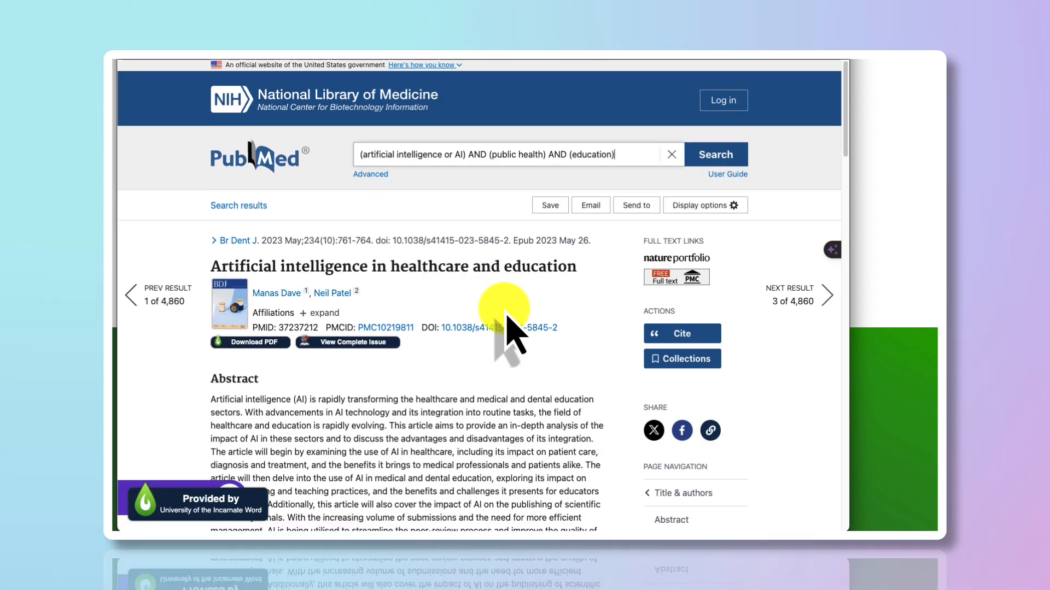
pyautogui.scroll(-3, 505, 323)
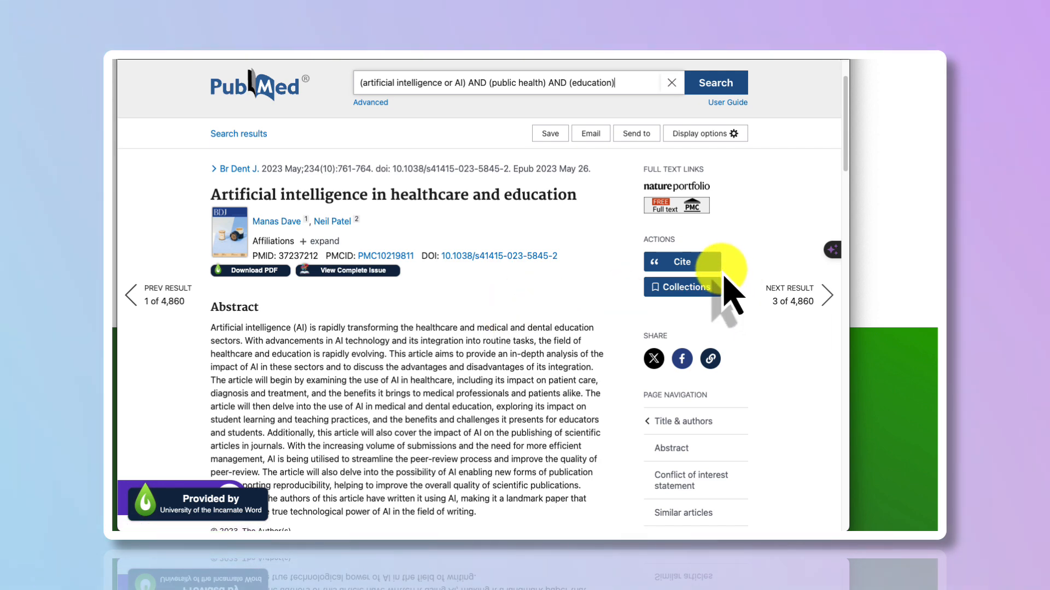
# Step: Show the article's citation in APA format and download its .nbib citation file
pyautogui.click(686, 263)
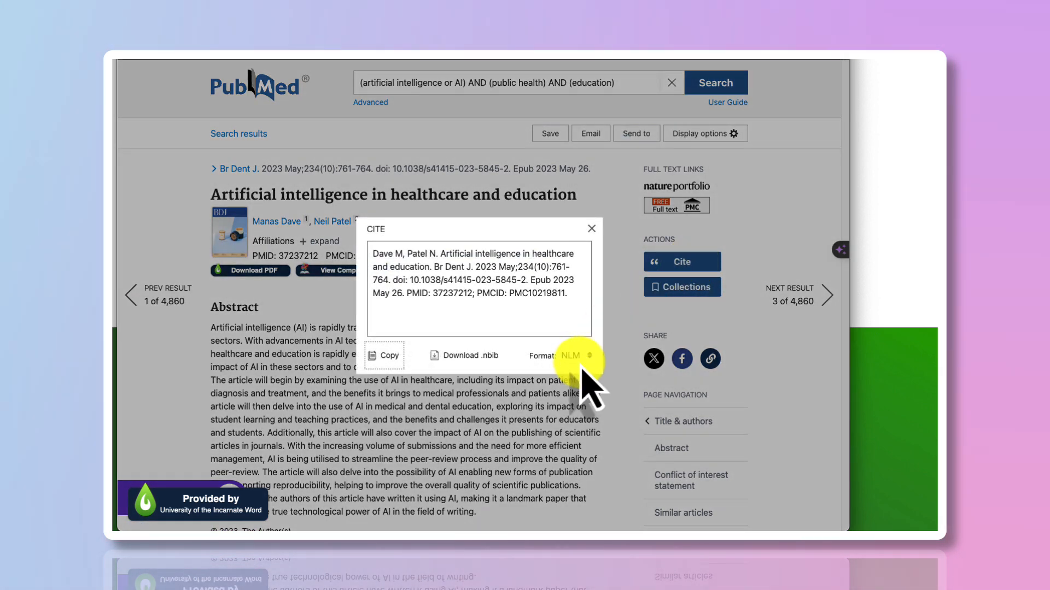
pyautogui.click(583, 358)
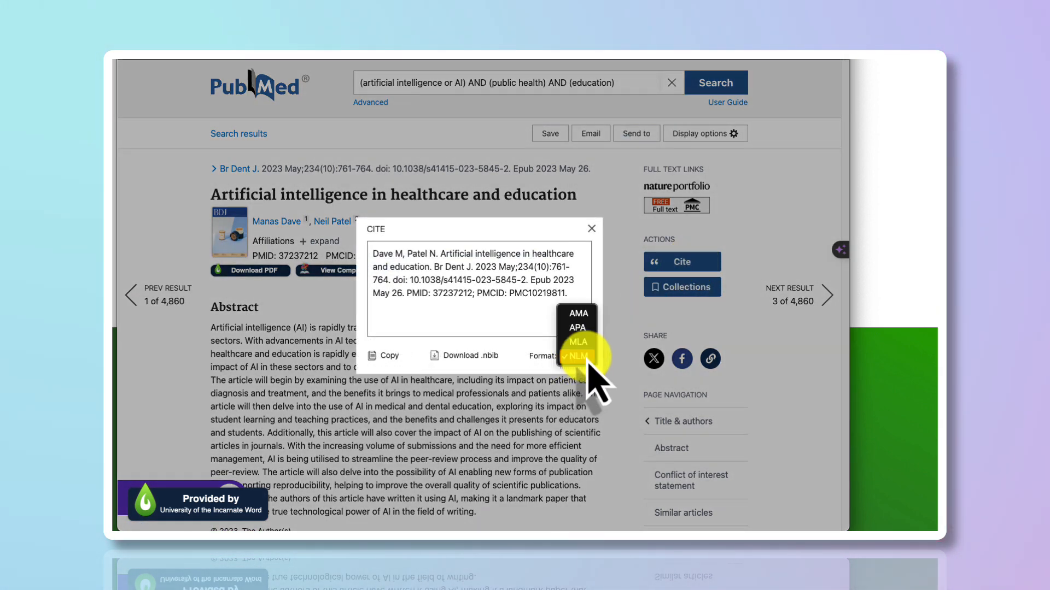
pyautogui.click(588, 329)
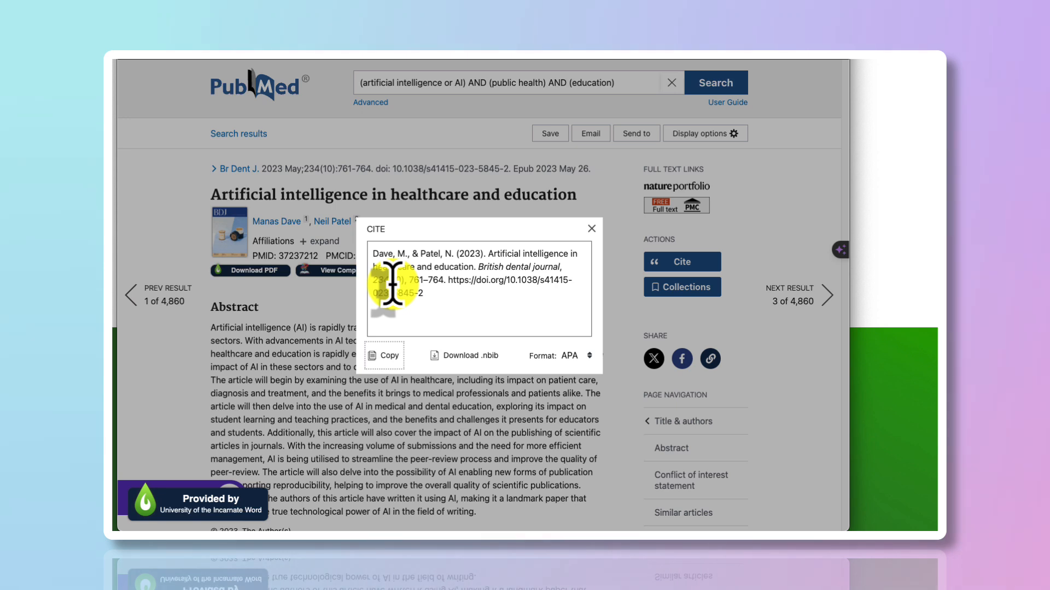
pyautogui.click(458, 356)
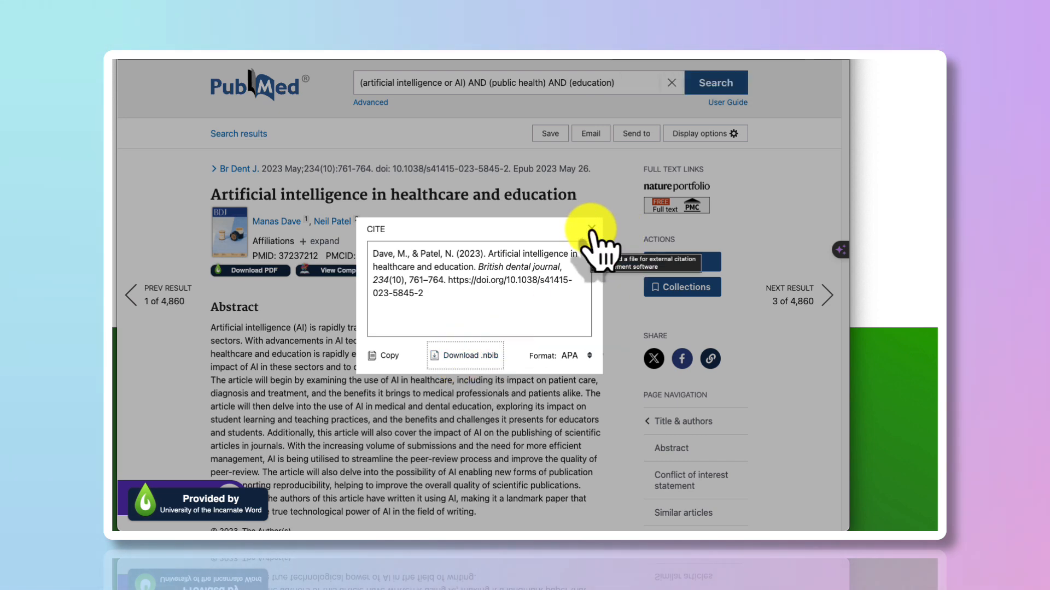
pyautogui.click(592, 228)
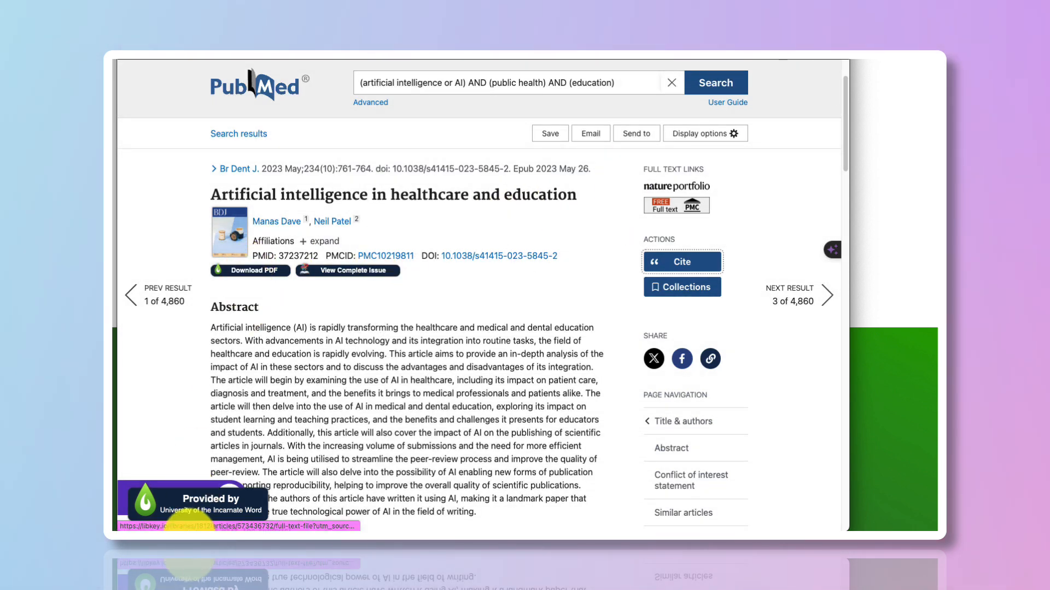
# Step: Open the article's full-text PDF through LibKey Nomad
pyautogui.click(230, 272)
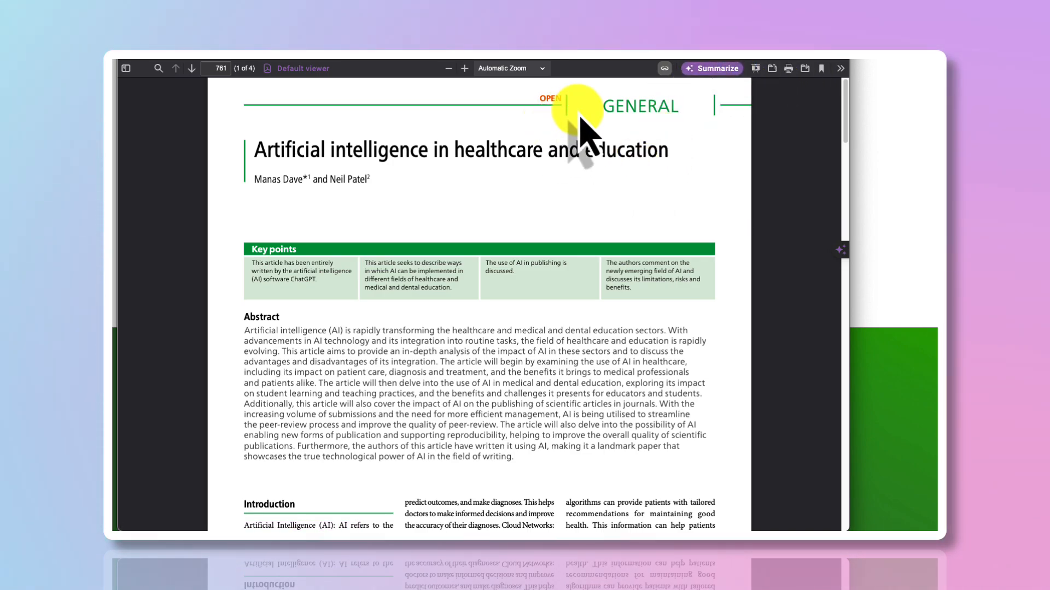
# Step: Look through the pages of the open article PDF and return to the article's PubMed record
pyautogui.scroll(-20, 533, 170)
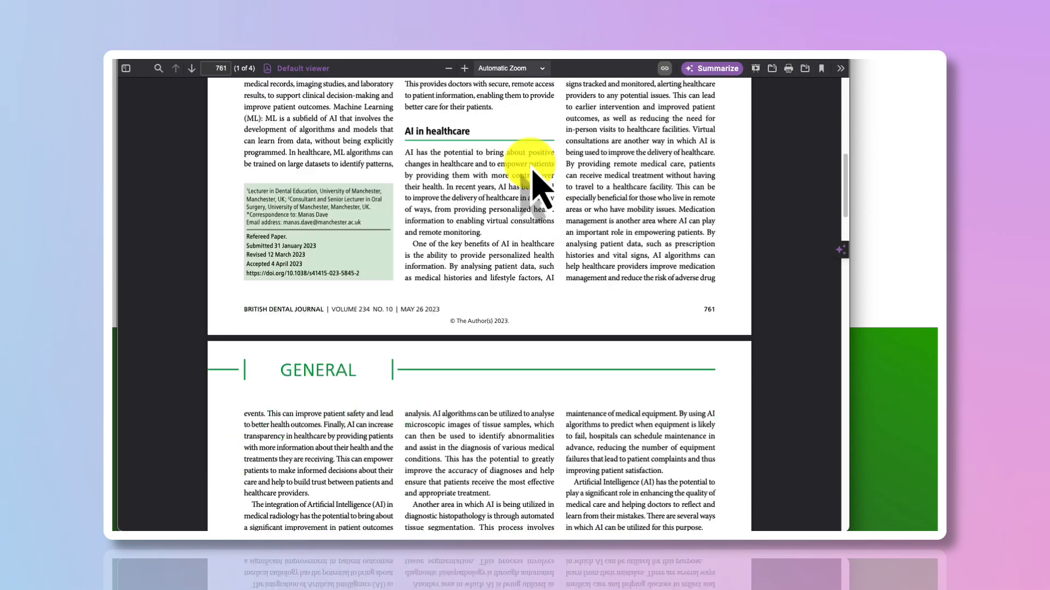
pyautogui.scroll(20, 532, 163)
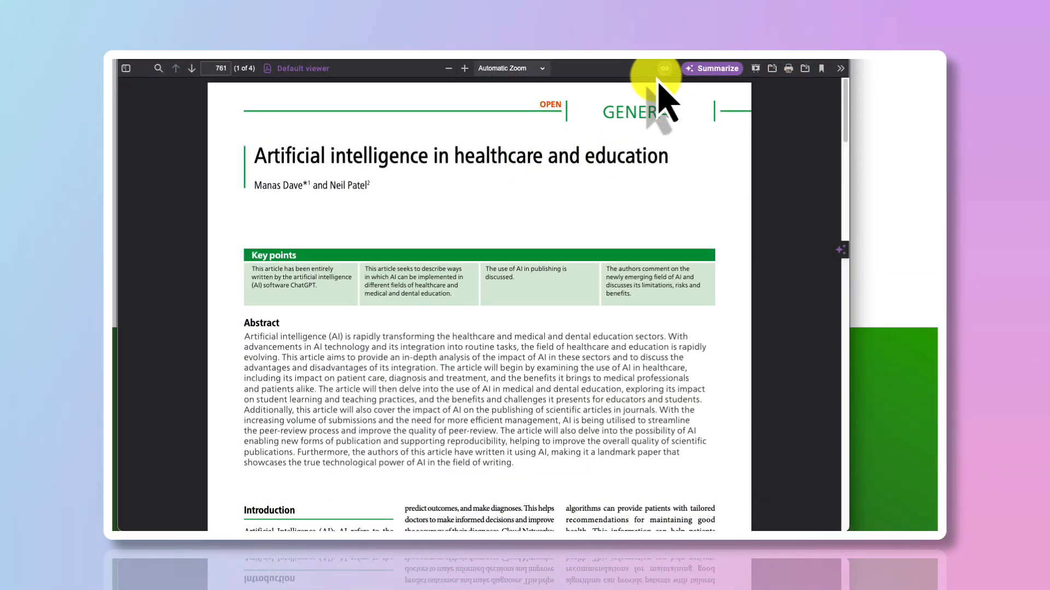
pyautogui.click(715, 71)
pyautogui.click(773, 92)
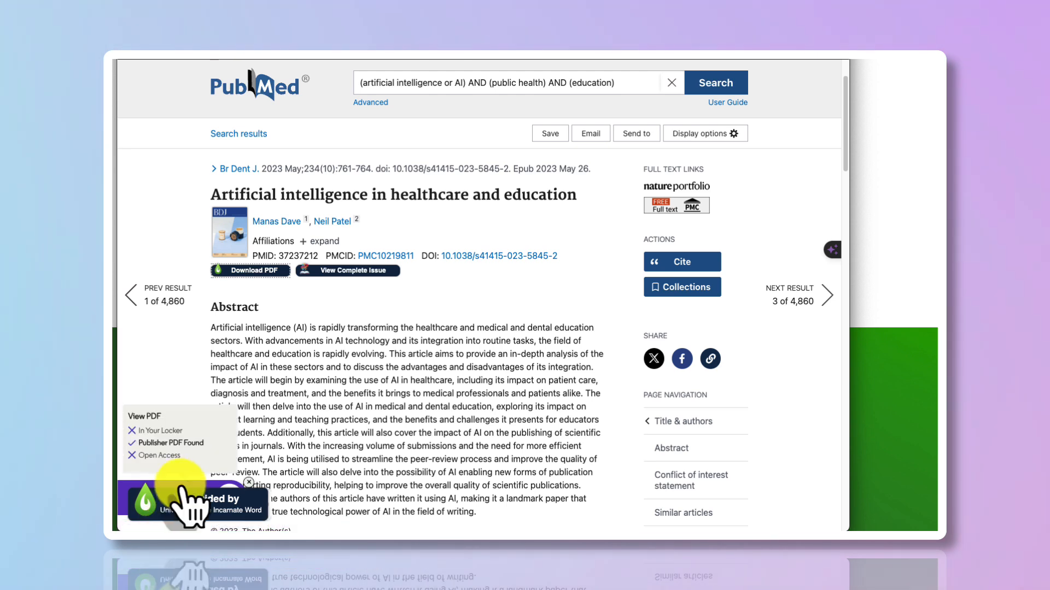
# Step: Reopen the article's full-text PDF from its record through LibKey Nomad and look through it to the references
pyautogui.click(258, 272)
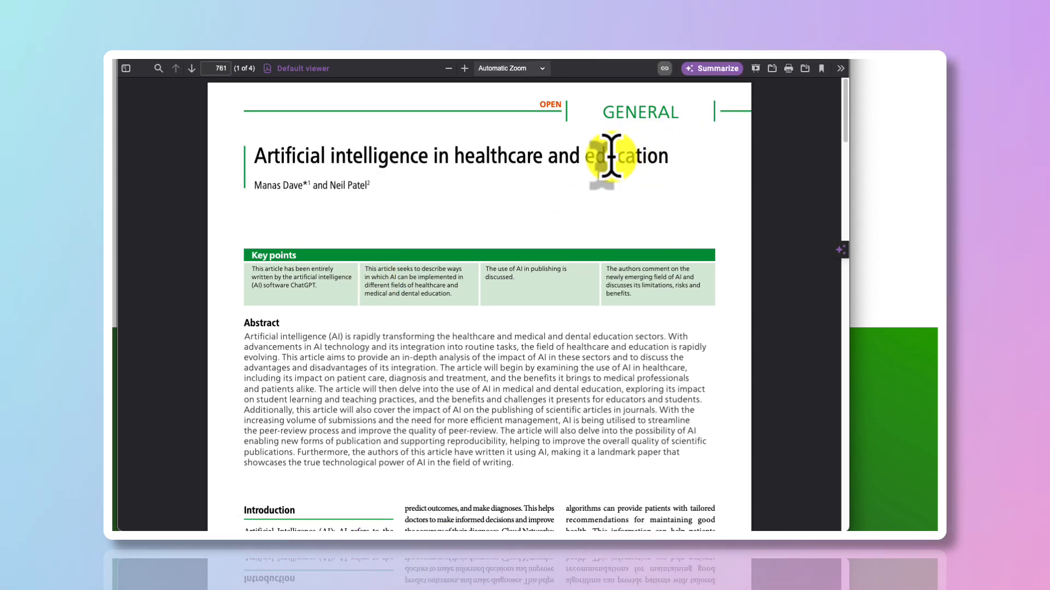
pyautogui.scroll(-20, 611, 158)
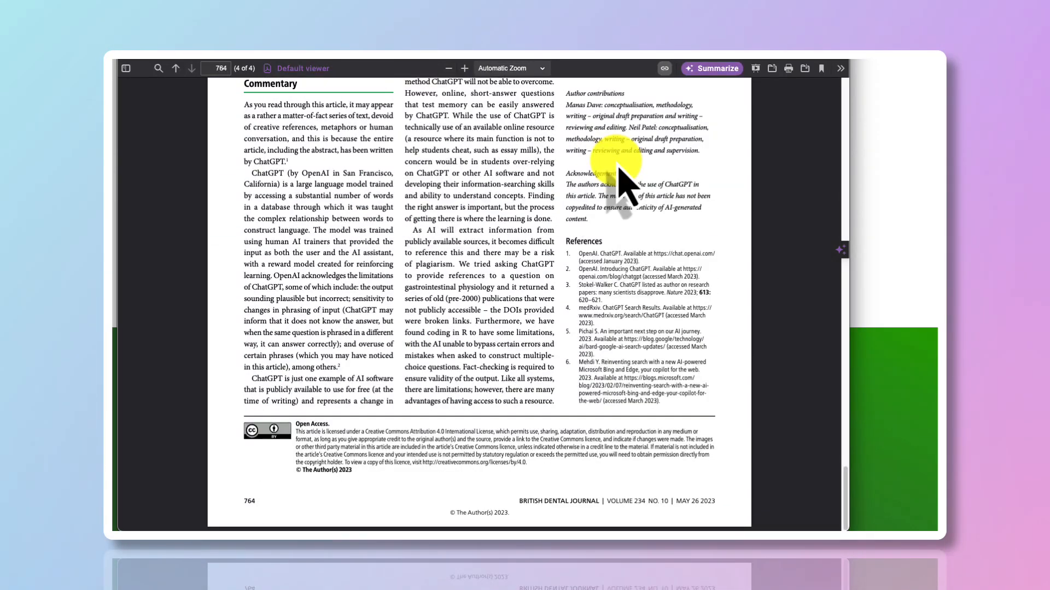
pyautogui.scroll(20, 621, 188)
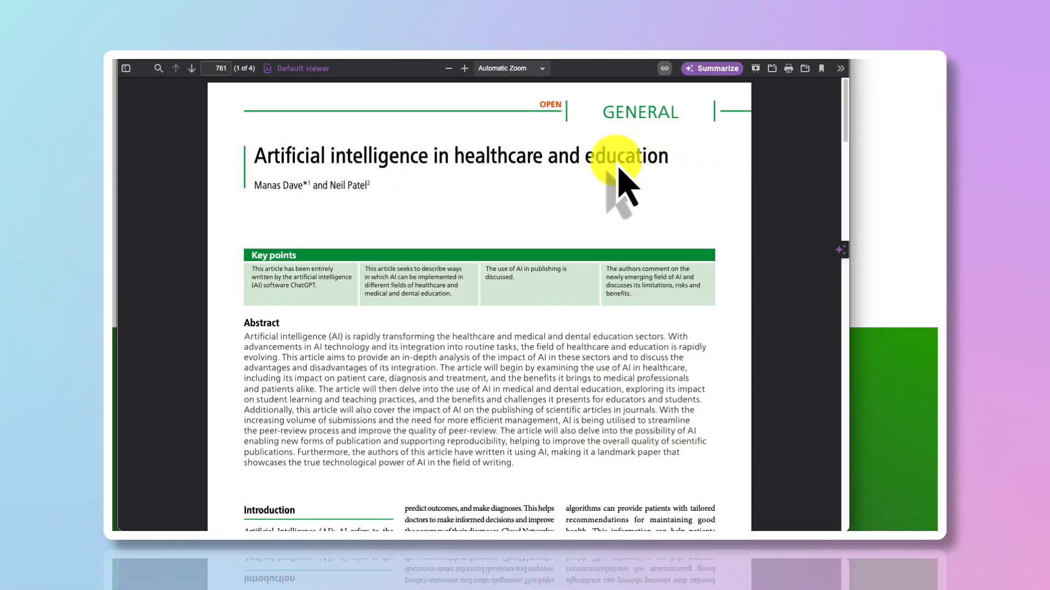
# Step: Print the article to PDF with all pages in portrait layout and save the file in iCloud Drive
pyautogui.click(789, 69)
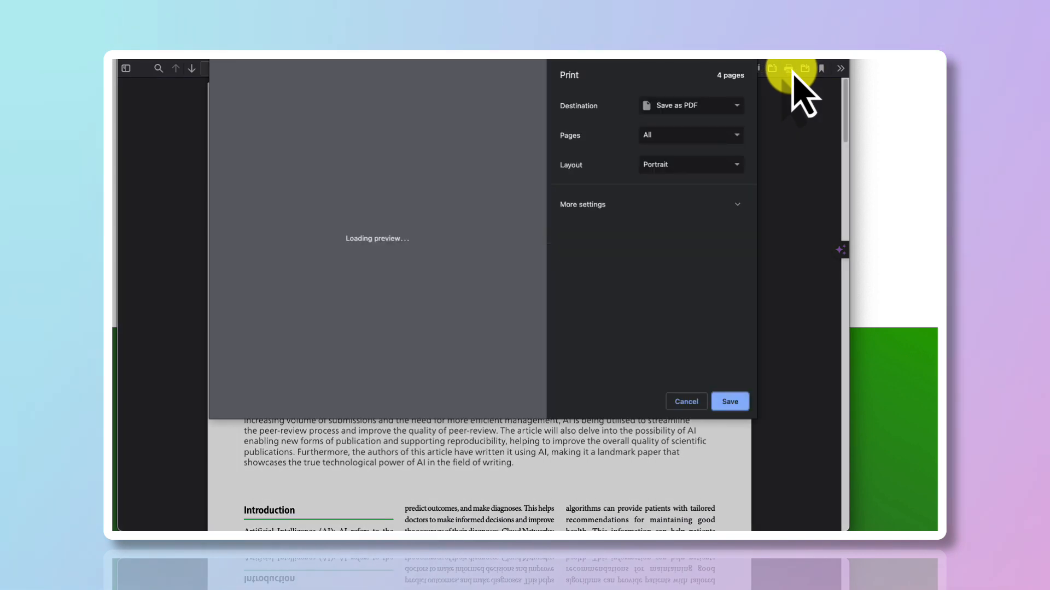
pyautogui.click(730, 402)
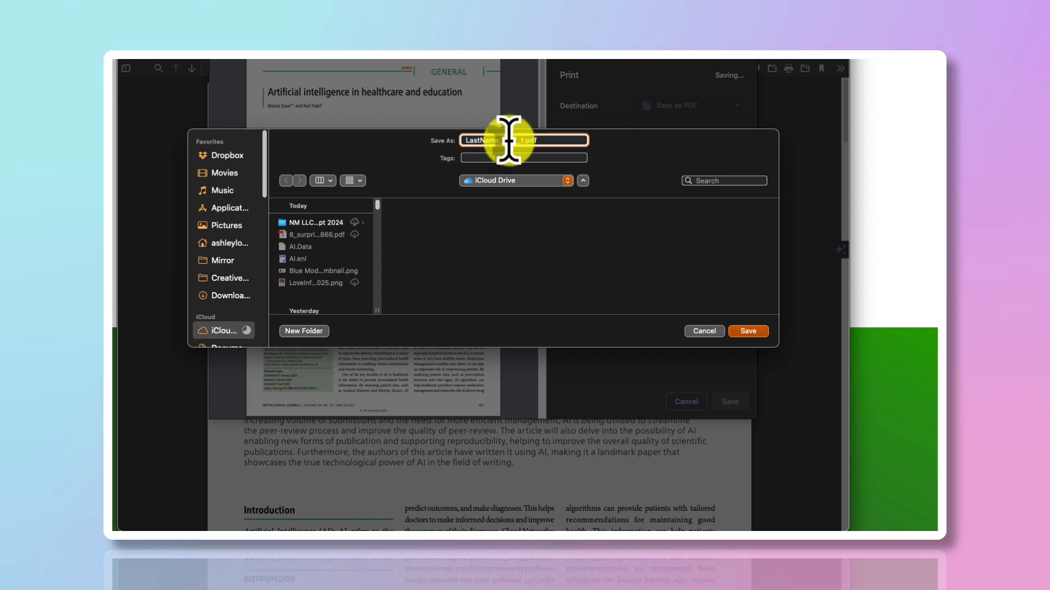
pyautogui.click(748, 330)
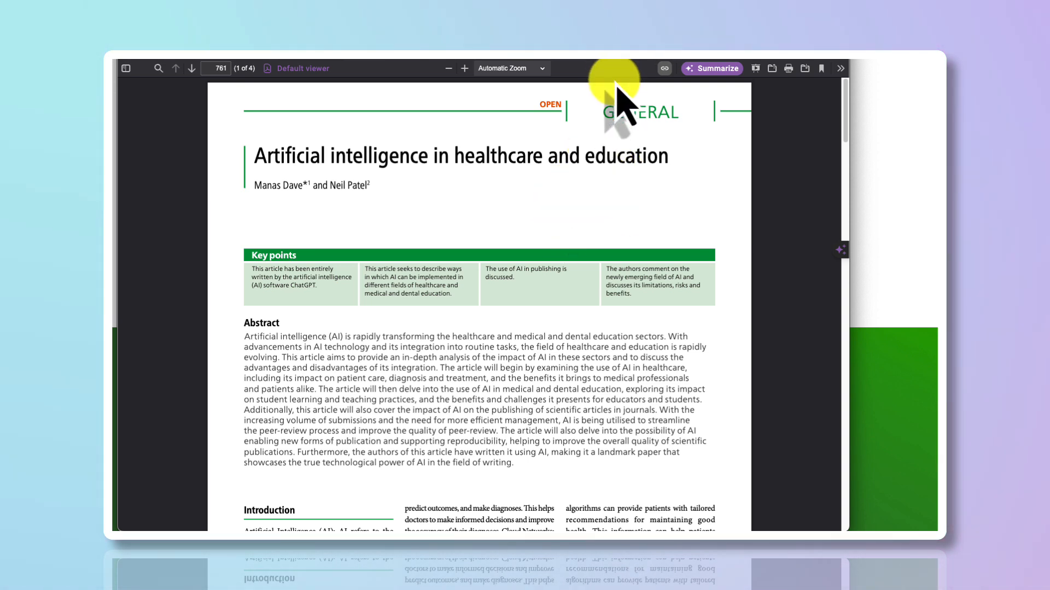
# Step: Return to the PubMed search results and examine the LibKey Nomad access links on the first page of articles
pyautogui.click(297, 69)
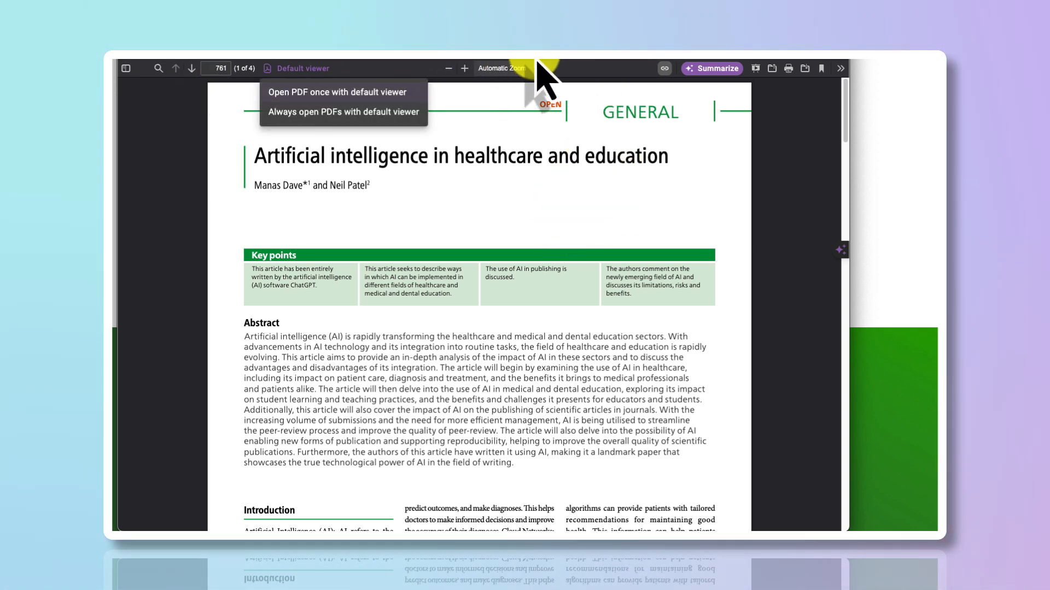
pyautogui.click(479, 57)
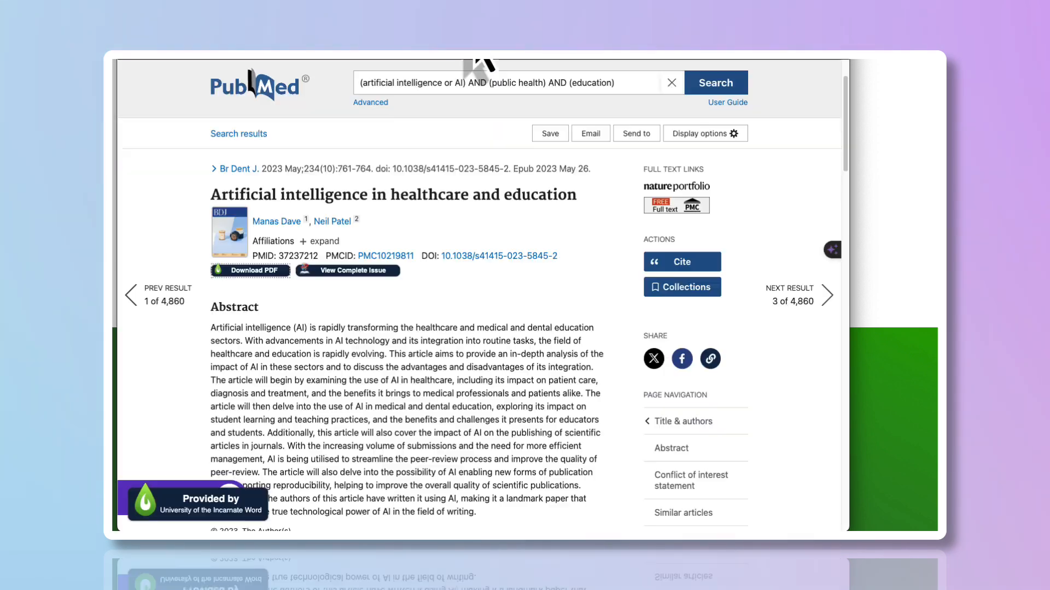
pyautogui.click(135, 62)
pyautogui.scroll(-5, 372, 219)
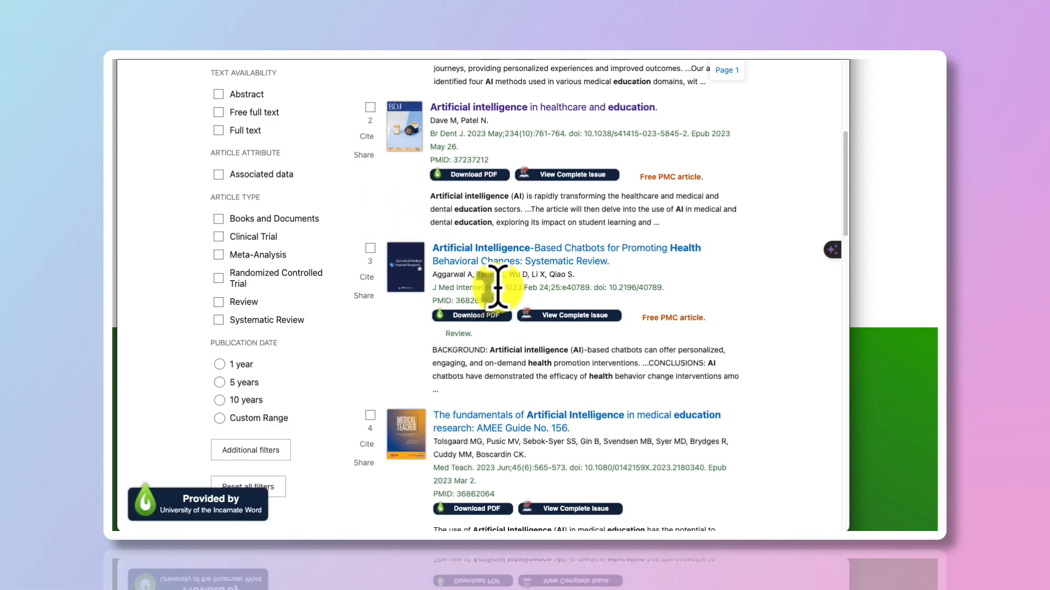
pyautogui.scroll(-6, 501, 284)
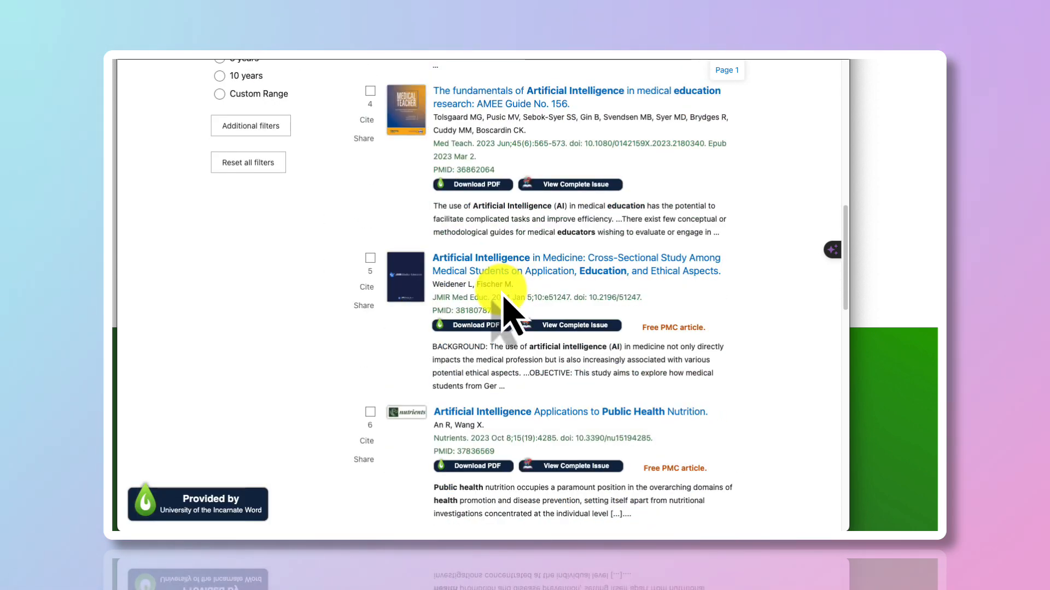
pyautogui.scroll(-3, 504, 312)
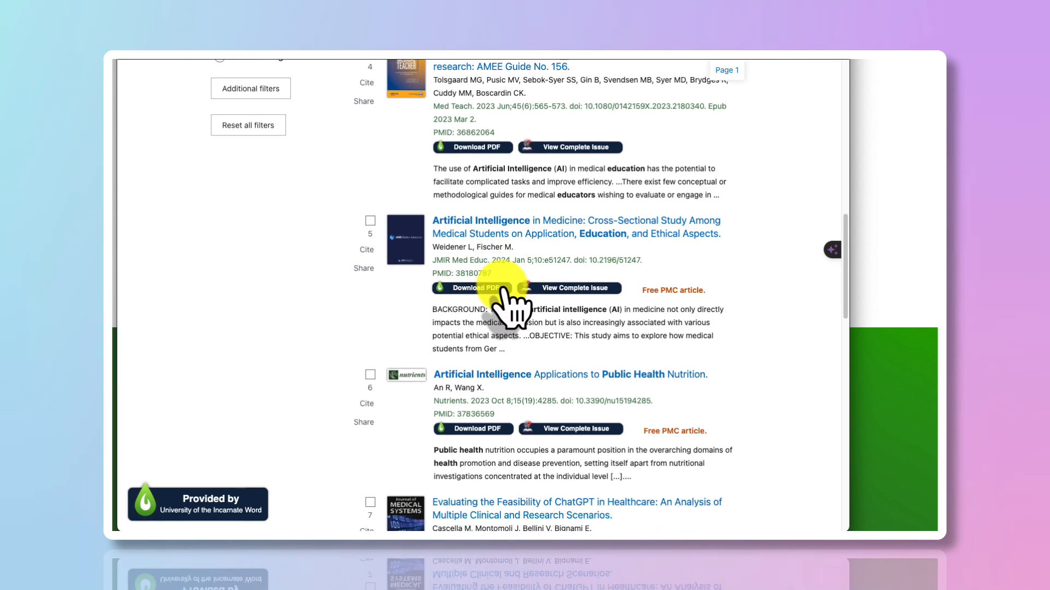
pyautogui.scroll(-1, 504, 311)
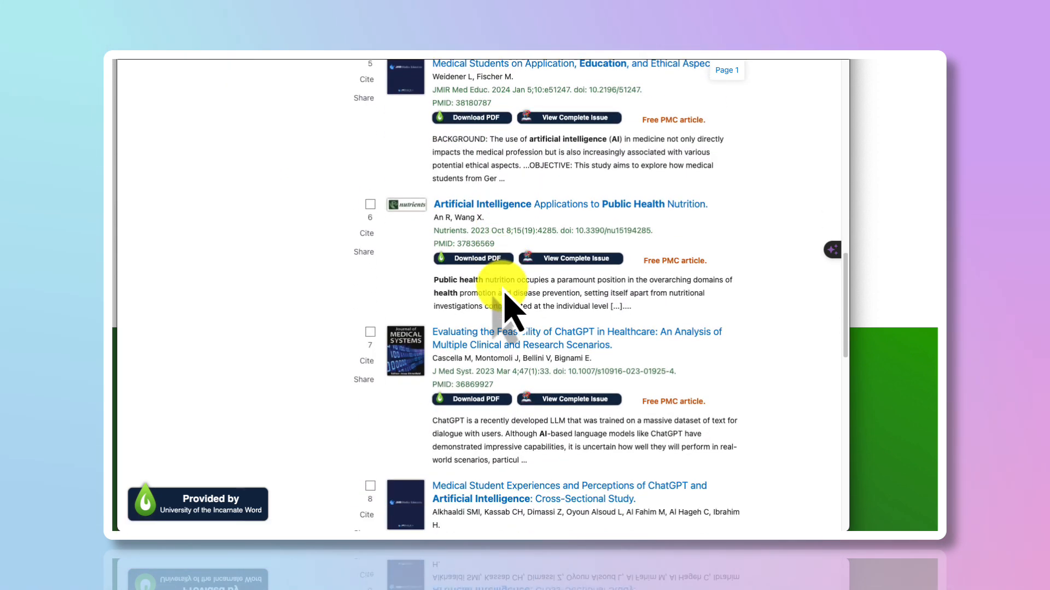
pyautogui.scroll(-2, 504, 312)
pyautogui.scroll(-3, 504, 295)
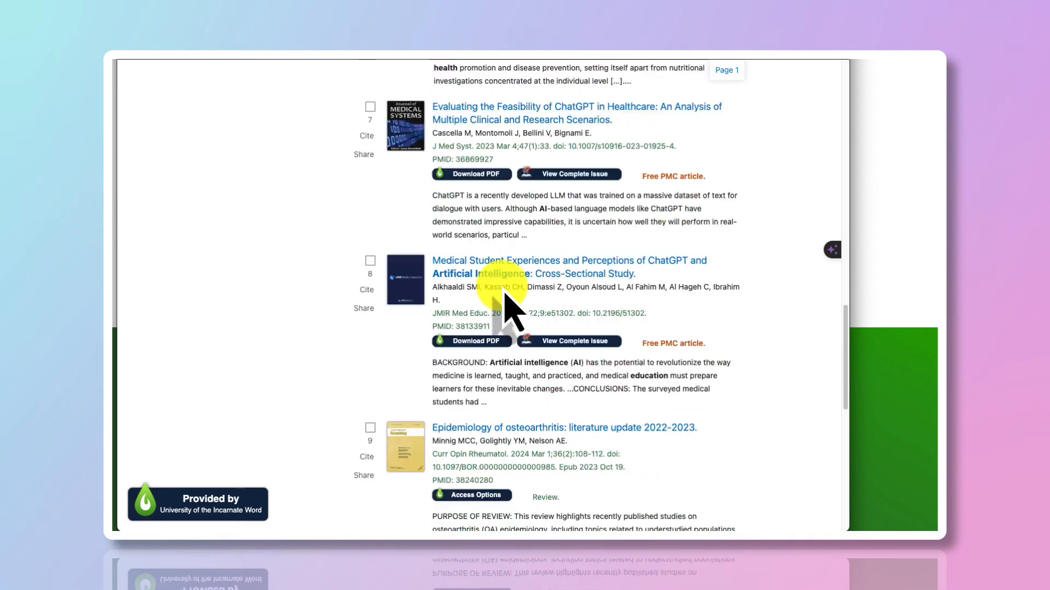
pyautogui.scroll(-2, 482, 298)
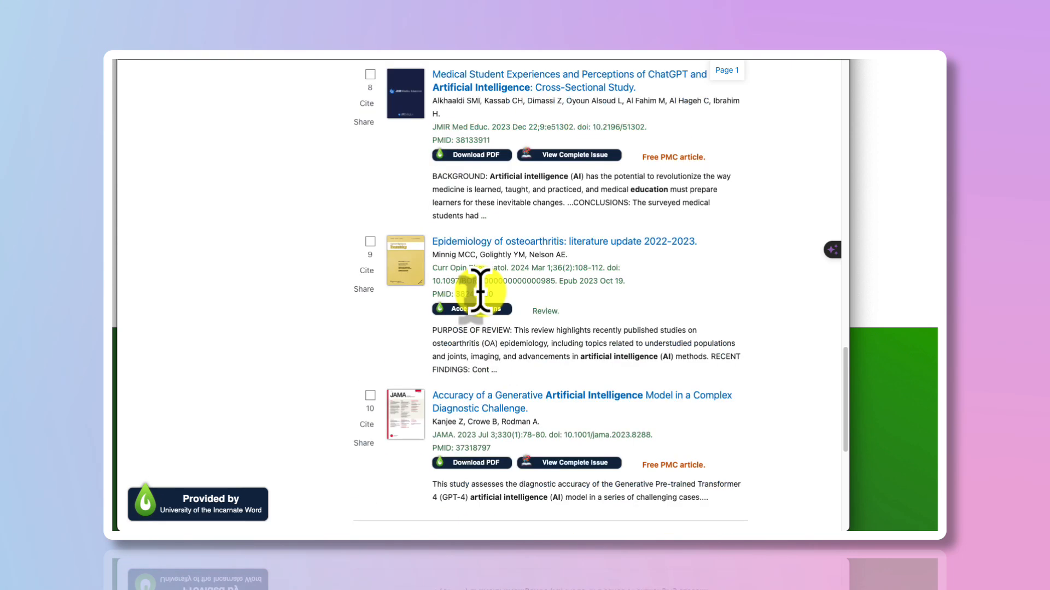
pyautogui.scroll(-3, 476, 328)
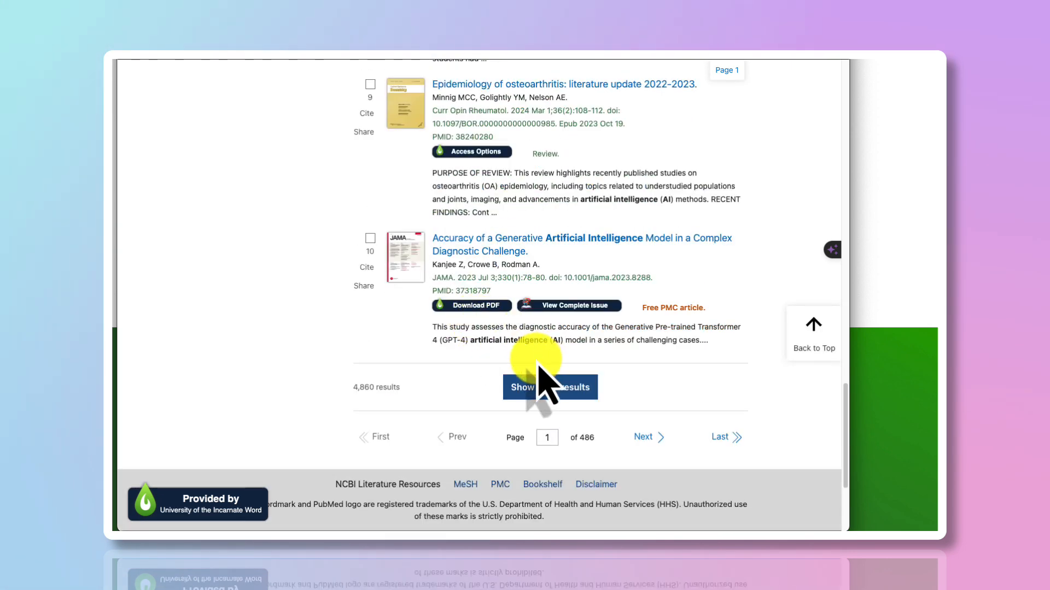
# Step: Go to page 2 of the search results and open the record "Application of artificial intelligence to the public health education"
pyautogui.click(647, 441)
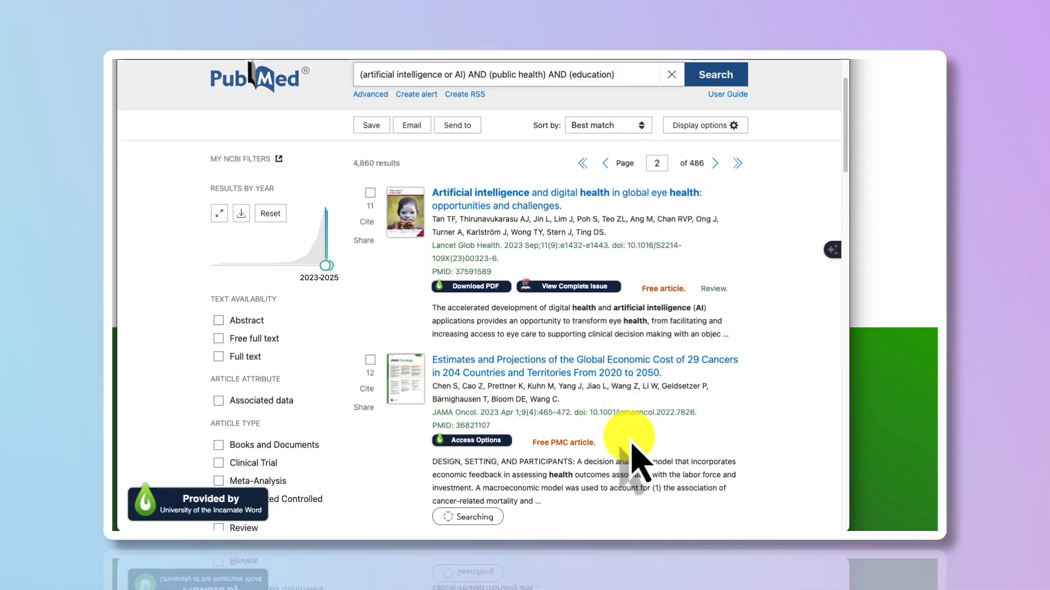
pyautogui.scroll(-2, 632, 447)
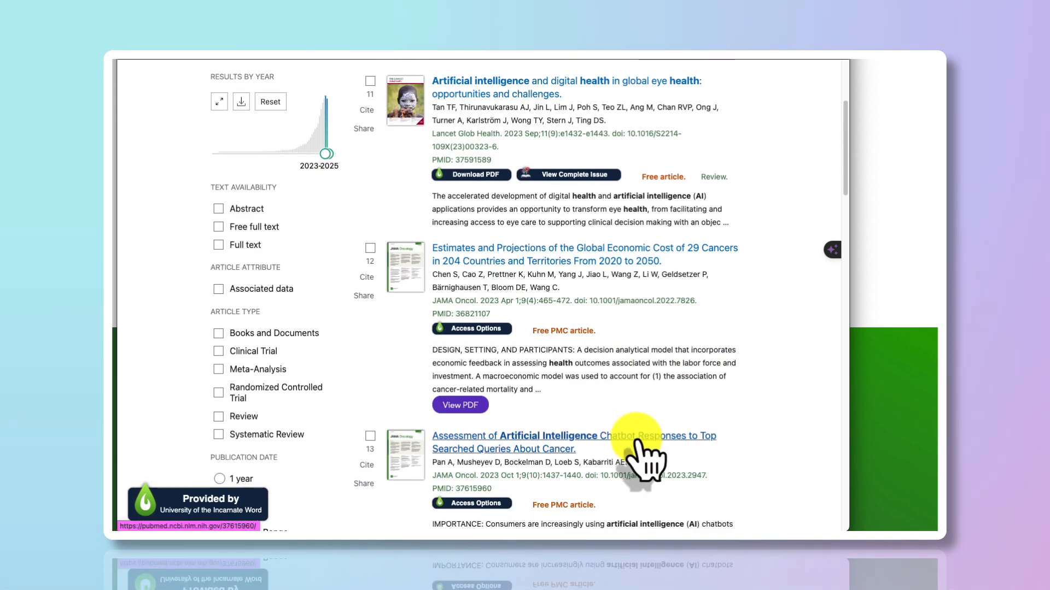
pyautogui.scroll(-2, 640, 453)
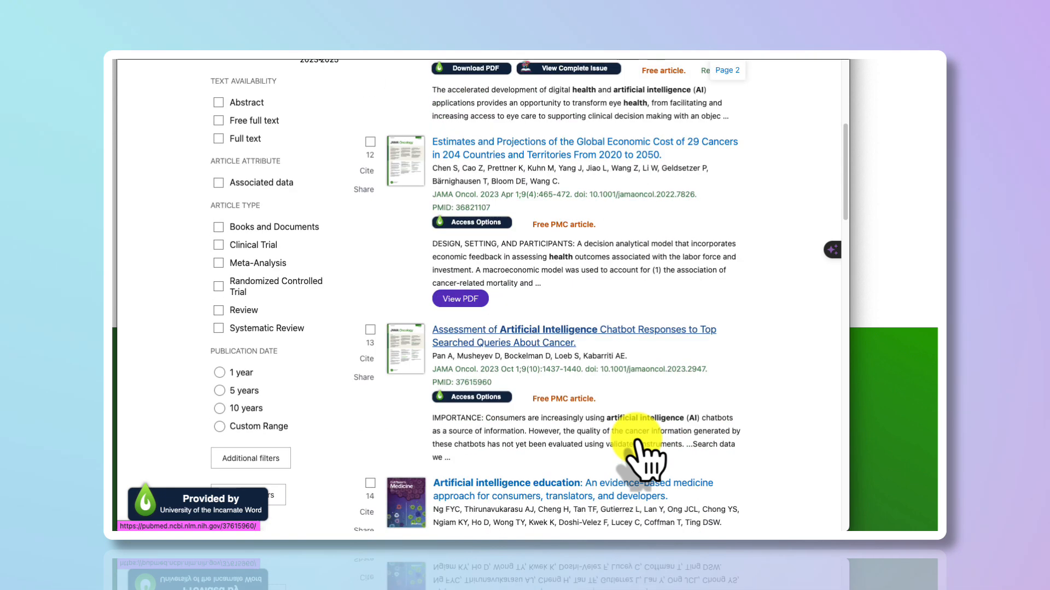
pyautogui.scroll(-1, 638, 461)
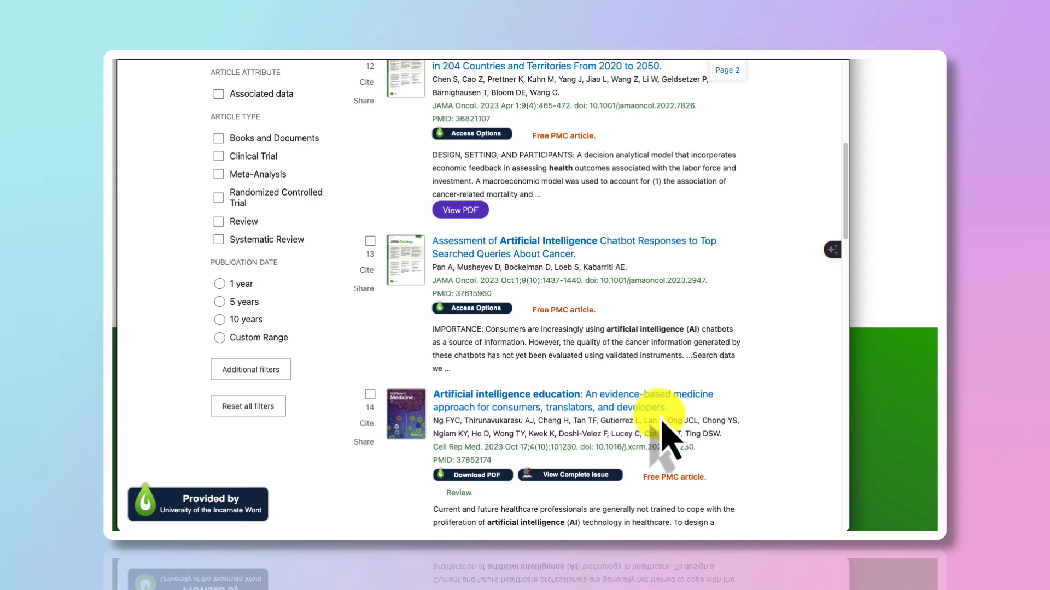
pyautogui.scroll(-1, 662, 420)
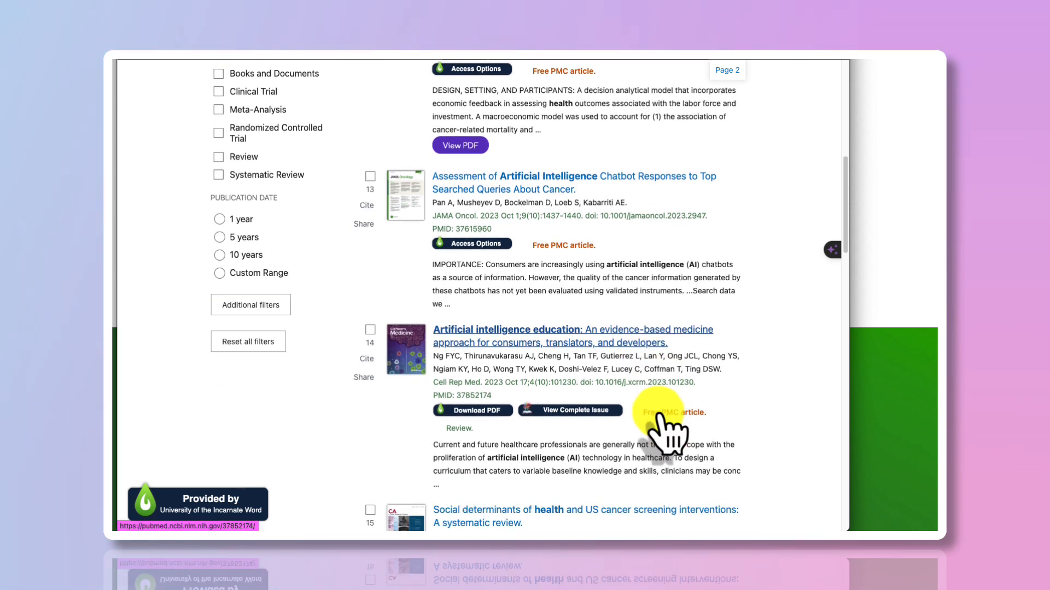
pyautogui.scroll(-2, 662, 432)
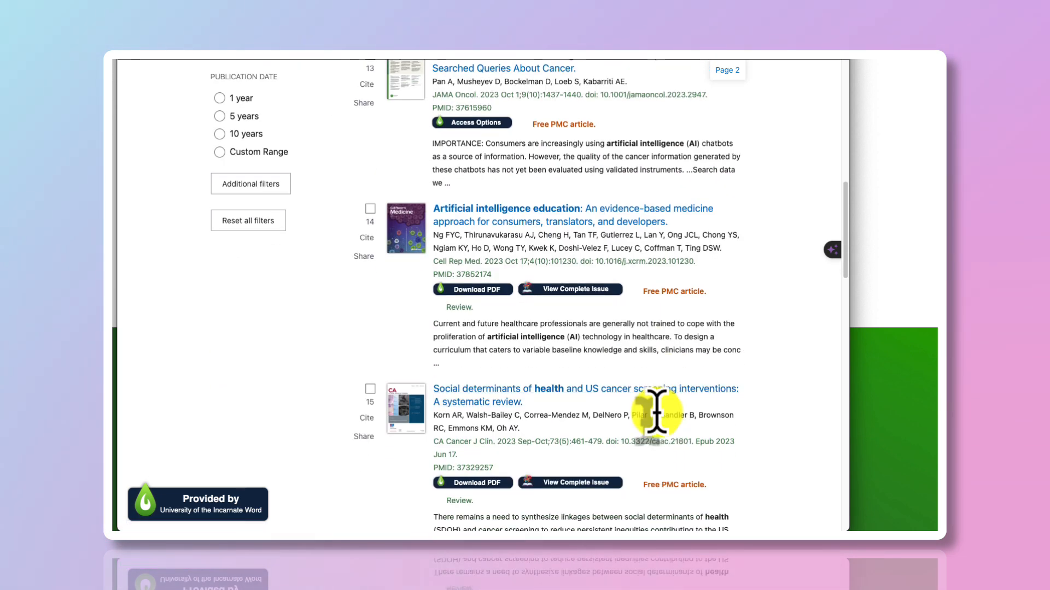
pyautogui.scroll(-7, 656, 413)
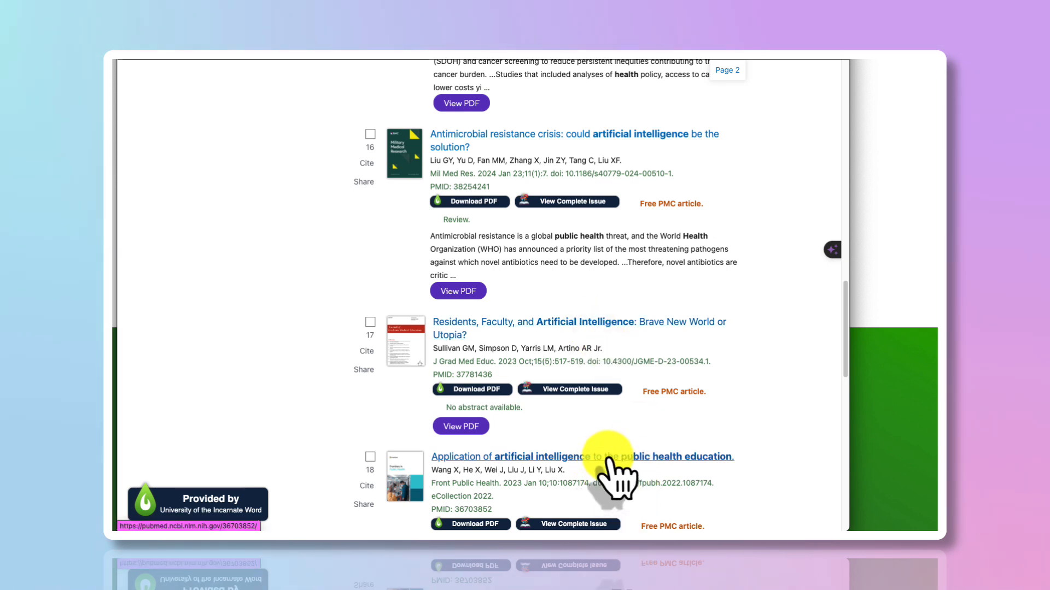
pyautogui.scroll(-1, 634, 459)
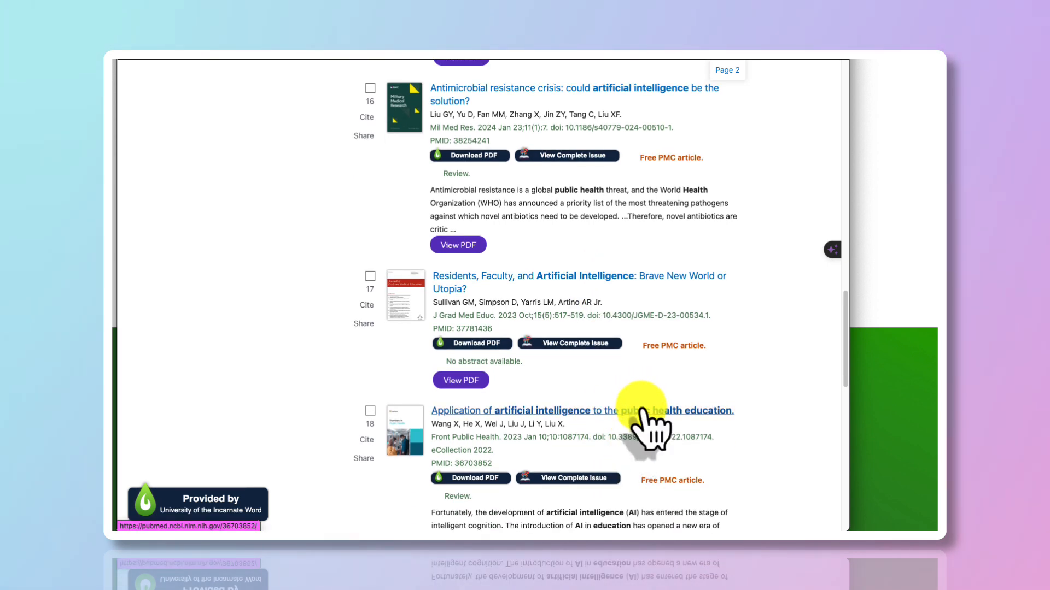
pyautogui.click(596, 414)
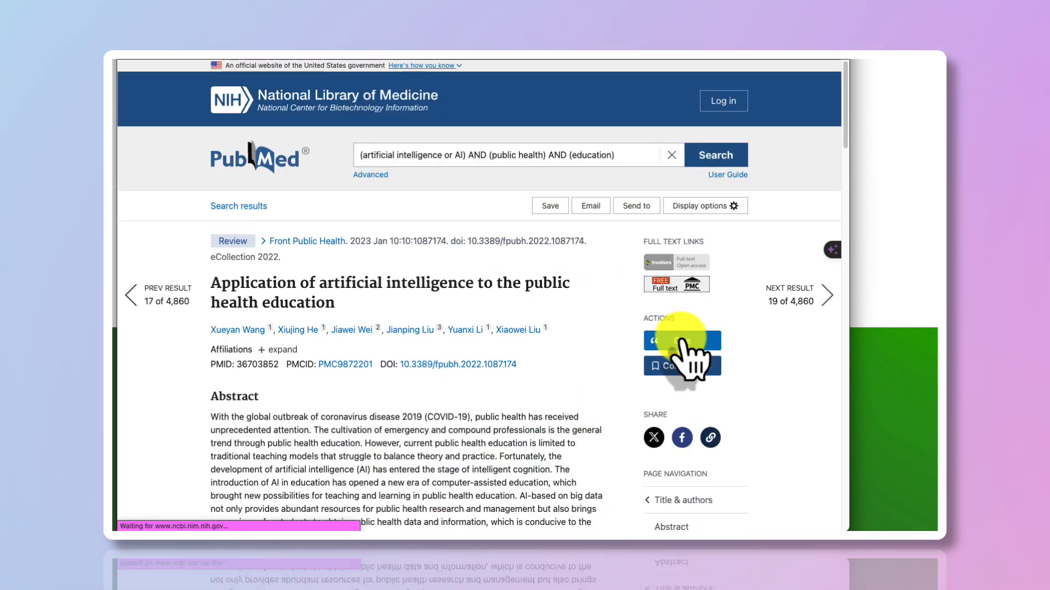
# Step: Show the article's APA citation, download its .nbib citation file and close the citation dialog
pyautogui.click(679, 342)
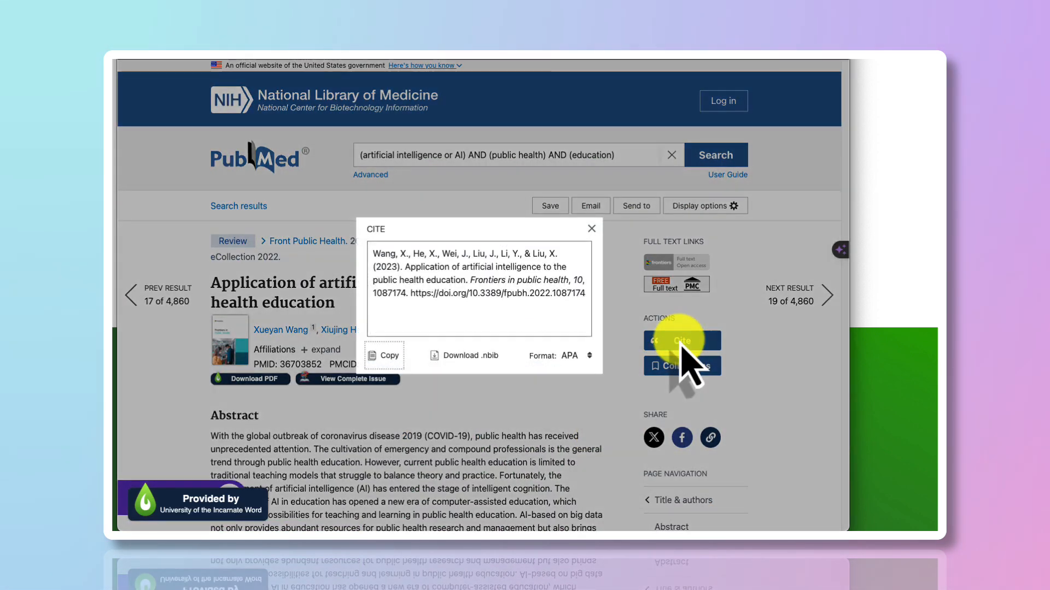
pyautogui.click(496, 358)
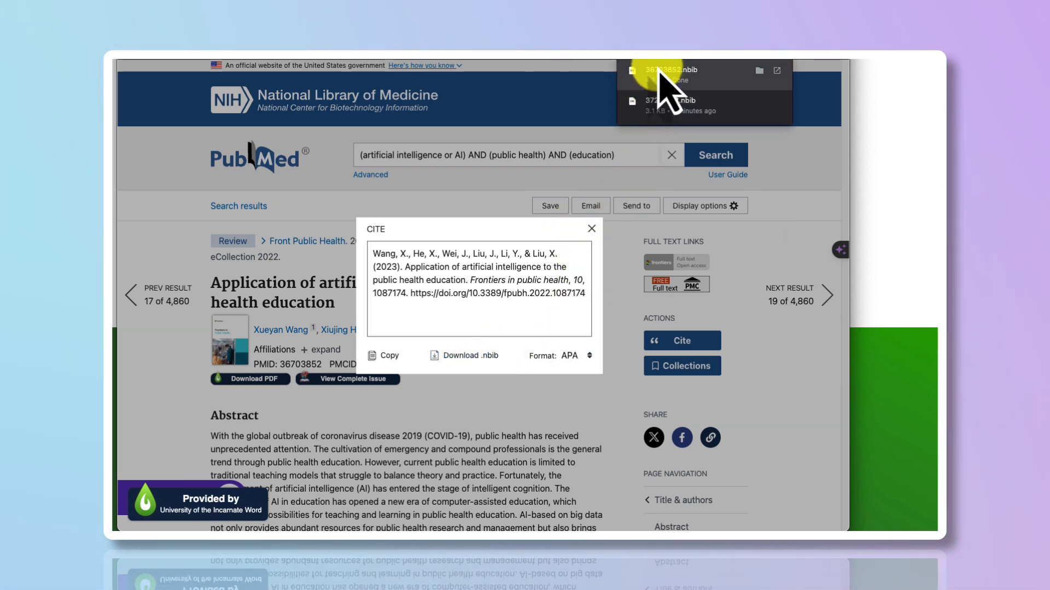
pyautogui.click(591, 228)
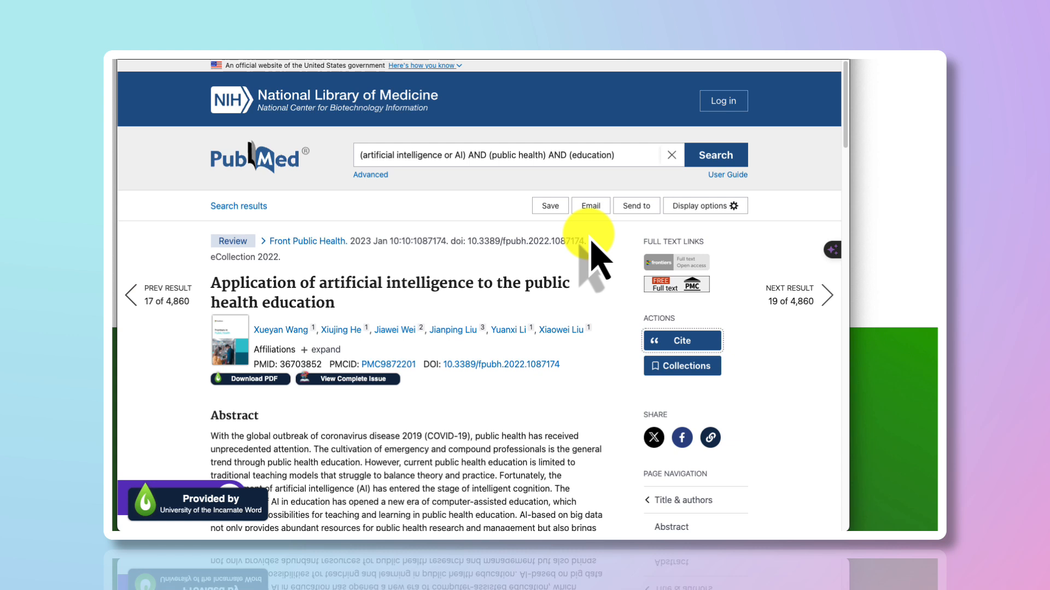
# Step: Download the article's PDF through LibKey Nomad, open the downloaded file and look through its pages
pyautogui.click(255, 382)
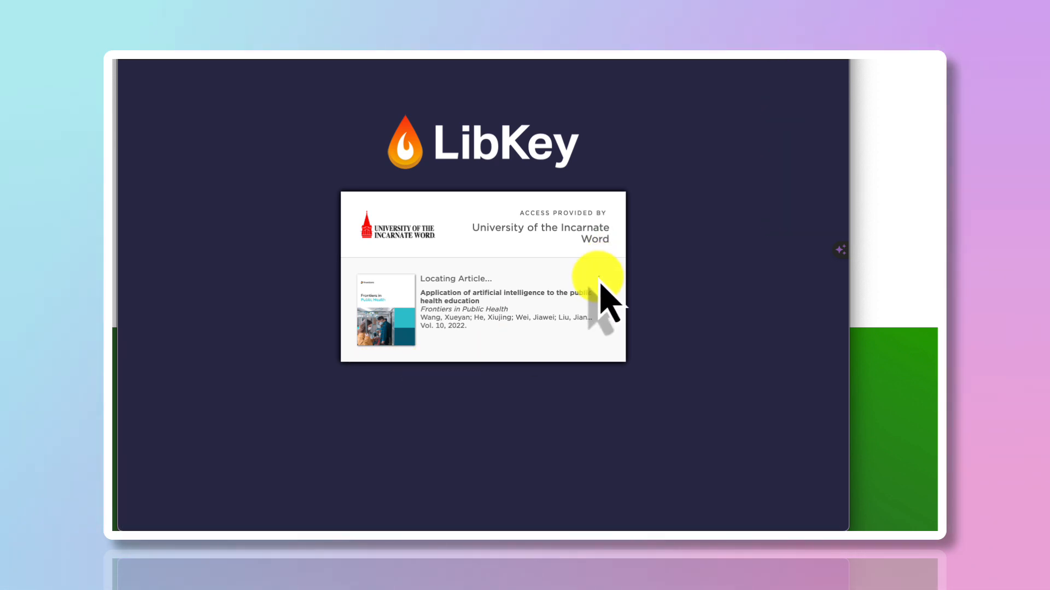
pyautogui.click(786, 61)
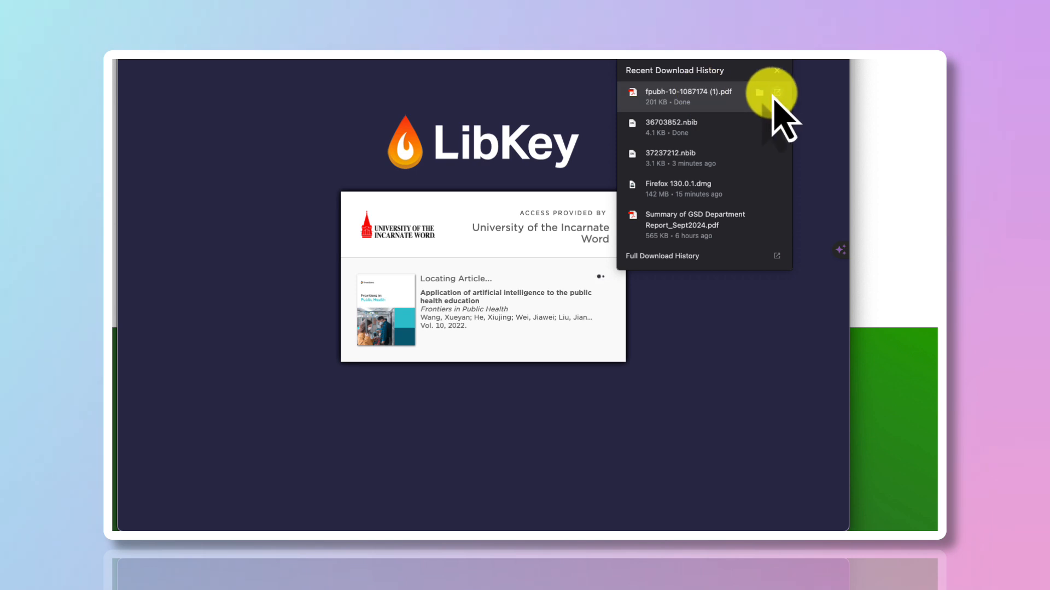
pyautogui.click(577, 216)
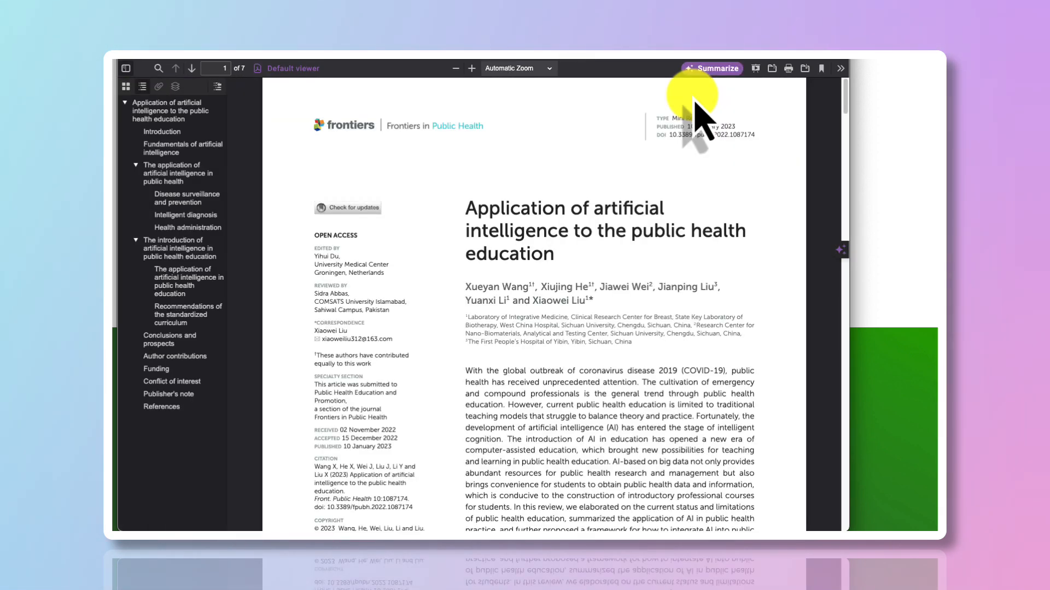
pyautogui.scroll(-10, 699, 164)
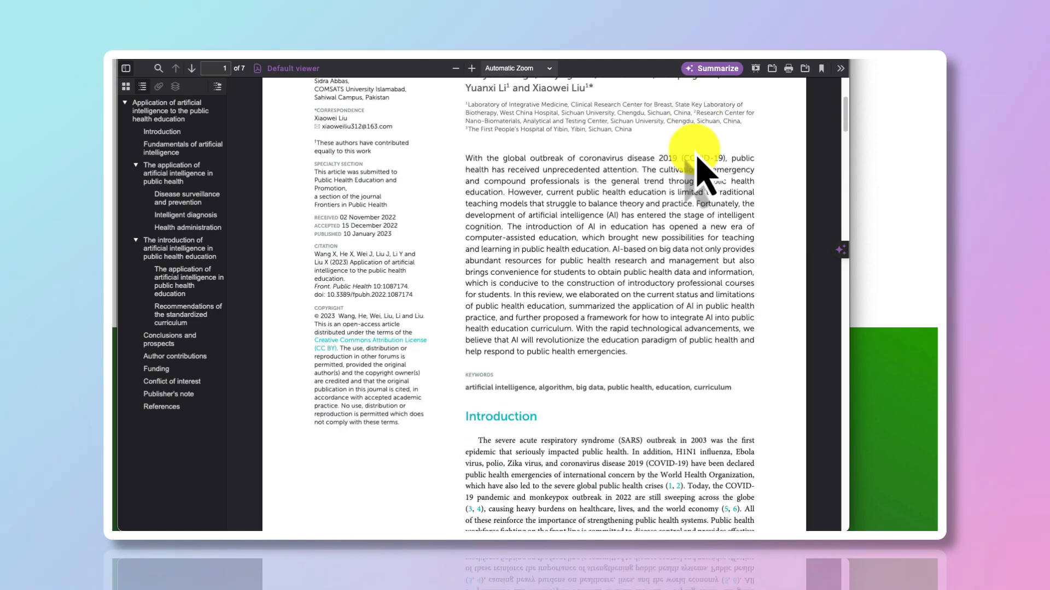
pyautogui.scroll(-15, 697, 158)
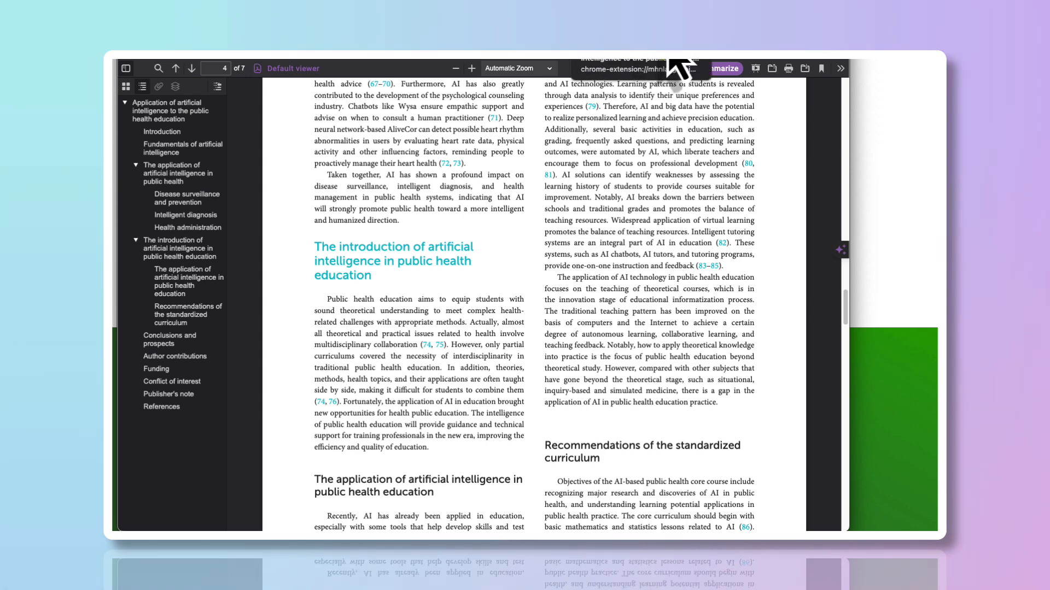
# Step: Leave the article PDF, return to the ORGL 7351 course guide and open its RefWorks guide
pyautogui.moveTo(818, 33); pyautogui.dragTo(695, 87)
pyautogui.click(815, 62)
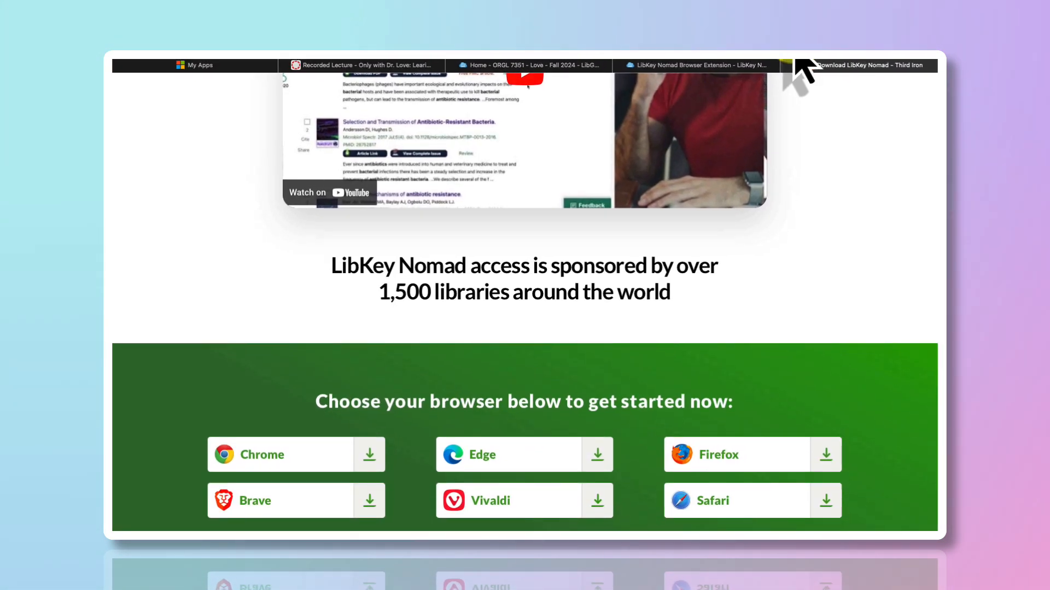
pyautogui.click(528, 71)
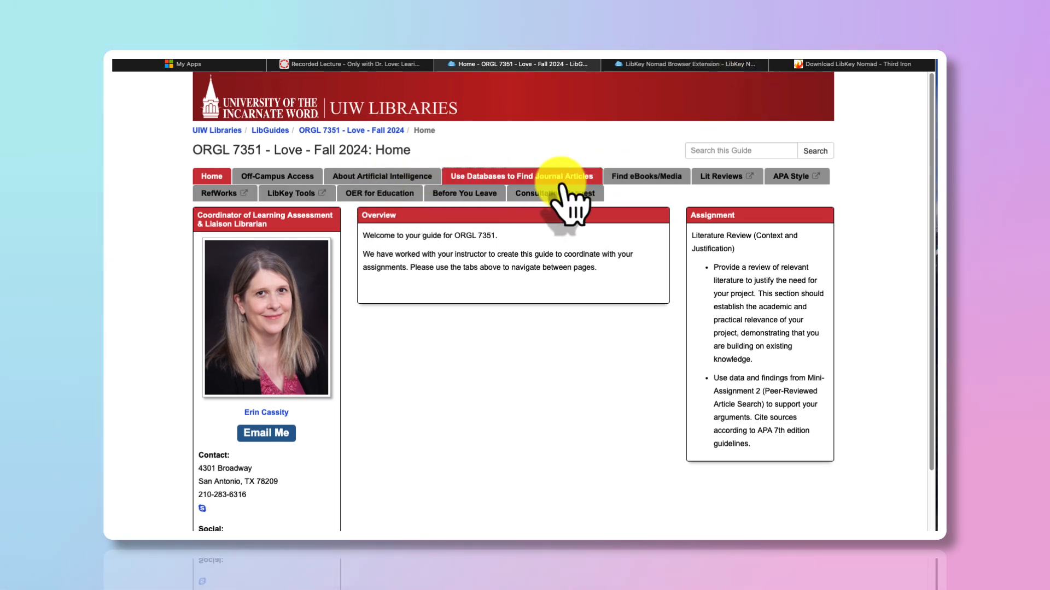
pyautogui.click(224, 194)
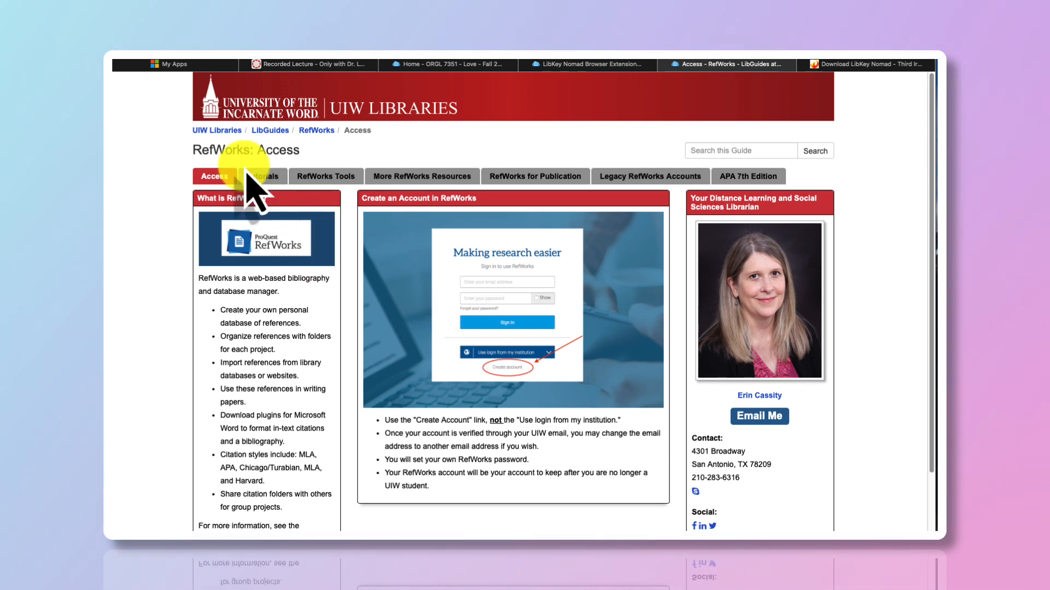
# Step: Go to the UIW Libraries home page and open RefWorks from its quick links
pyautogui.click(221, 136)
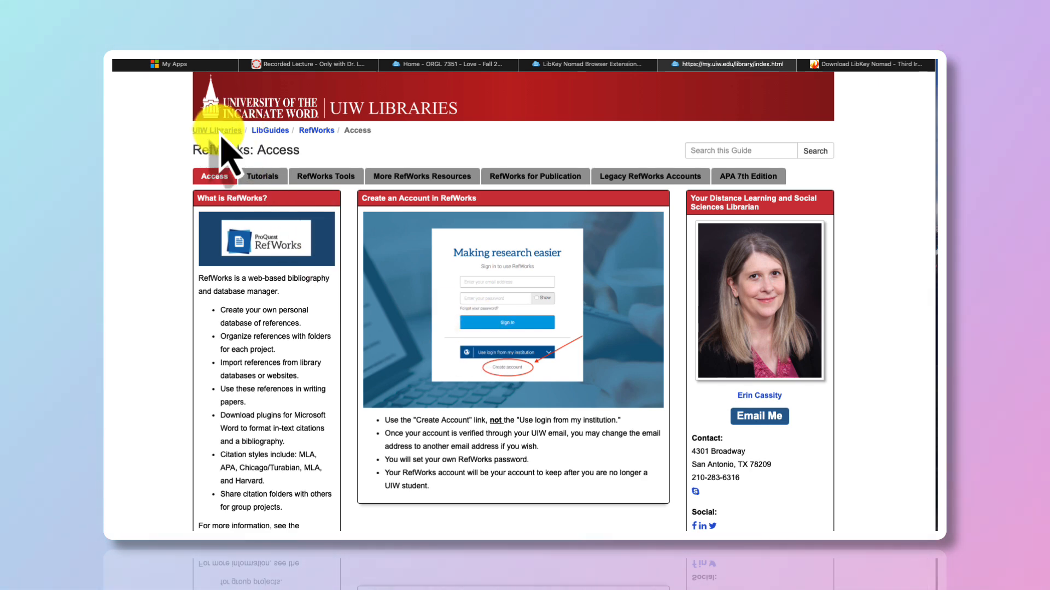
pyautogui.scroll(-5, 514, 263)
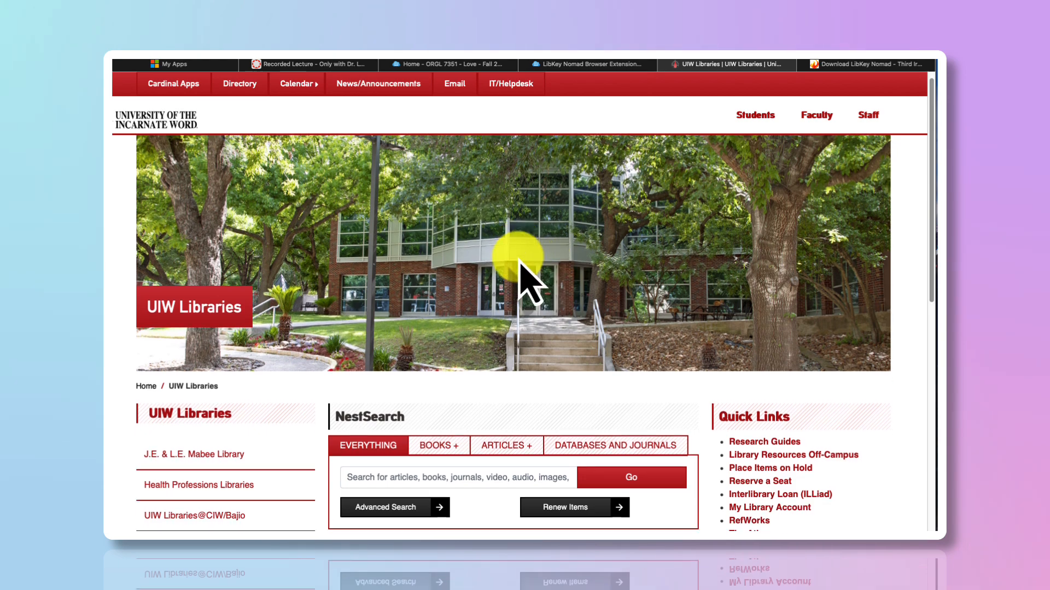
pyautogui.click(755, 333)
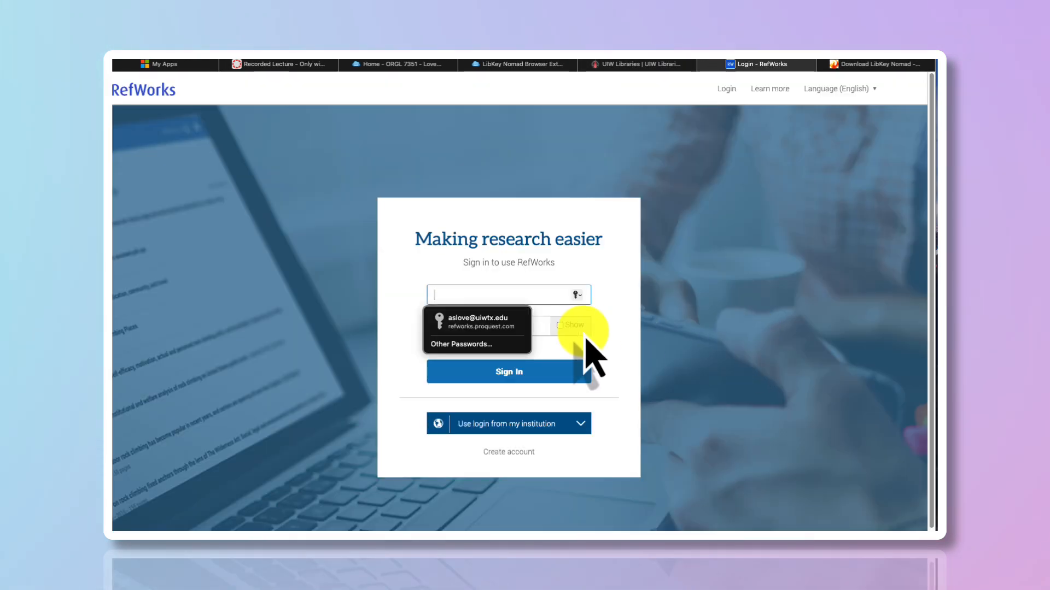
# Step: Sign in to RefWorks with the saved account e-mail and password, and dismiss the Write-n-Cite notice
pyautogui.click(503, 320)
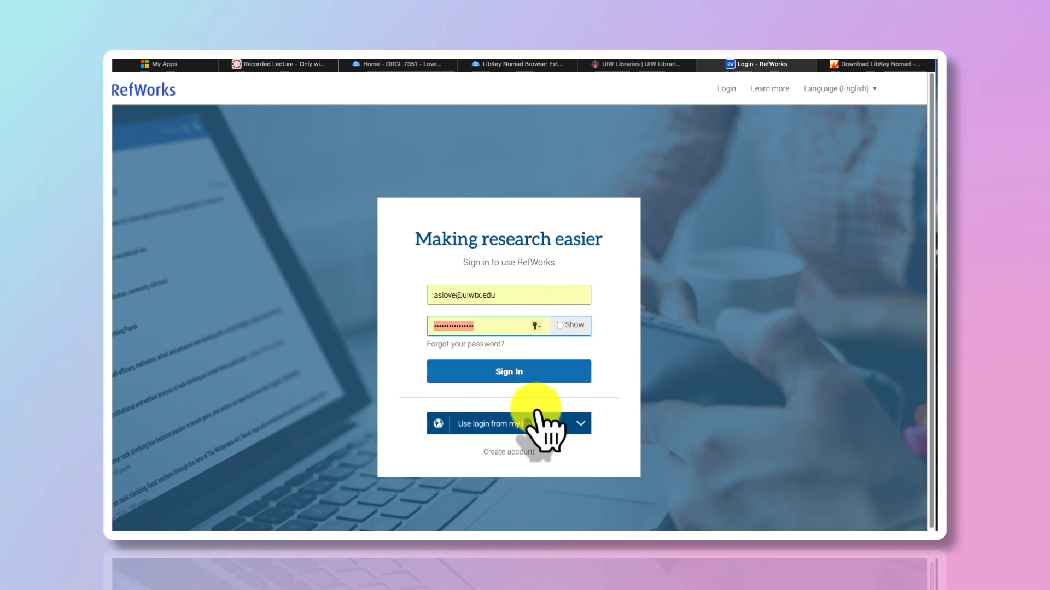
pyautogui.click(539, 375)
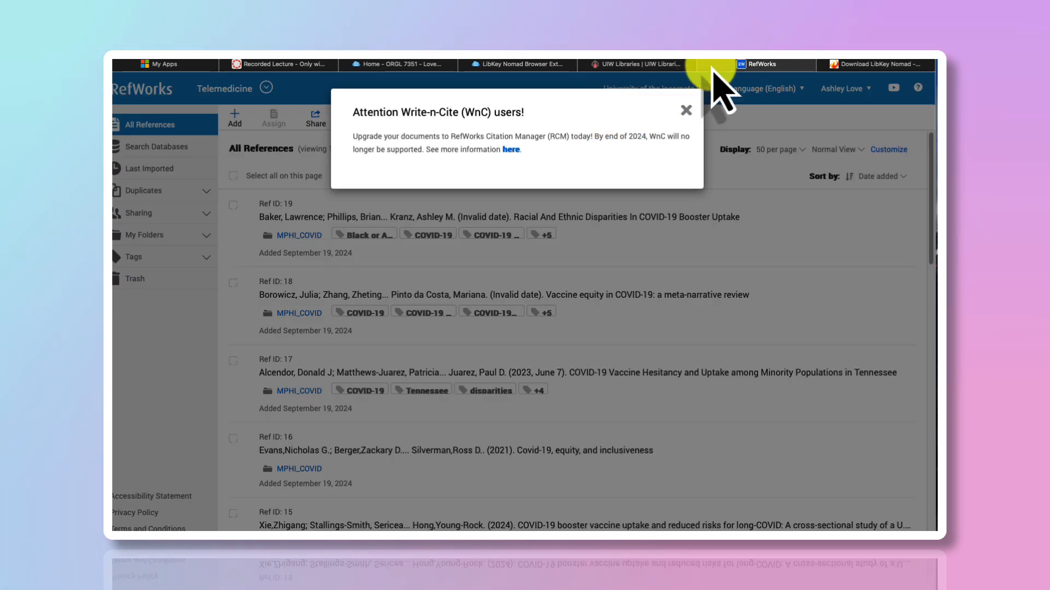
pyautogui.click(685, 111)
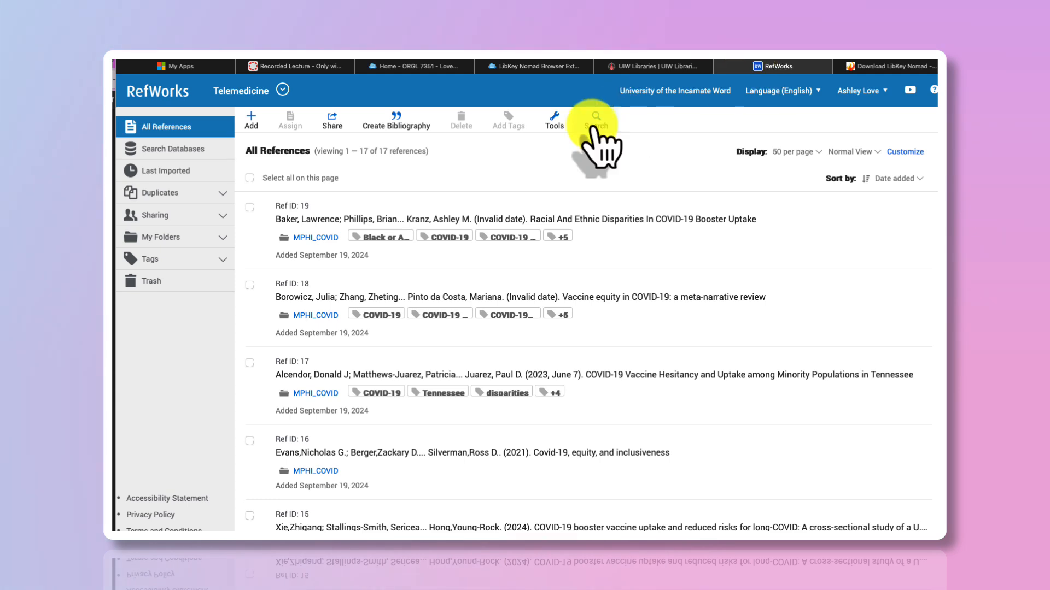
pyautogui.click(211, 145)
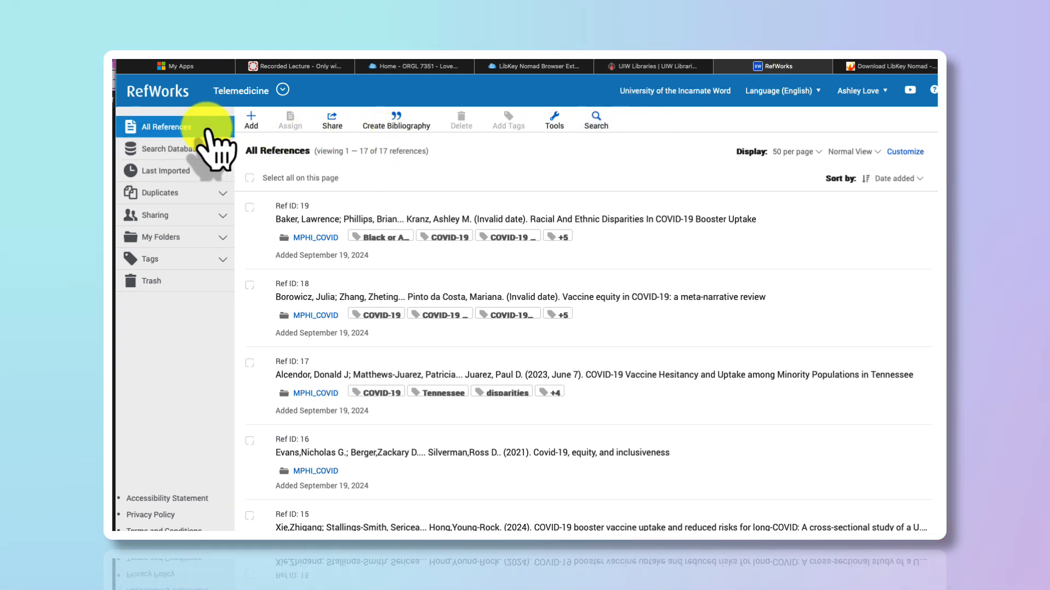
# Step: Start a reference import in RefWorks and place a Finder window beside the file drop area
pyautogui.click(252, 120)
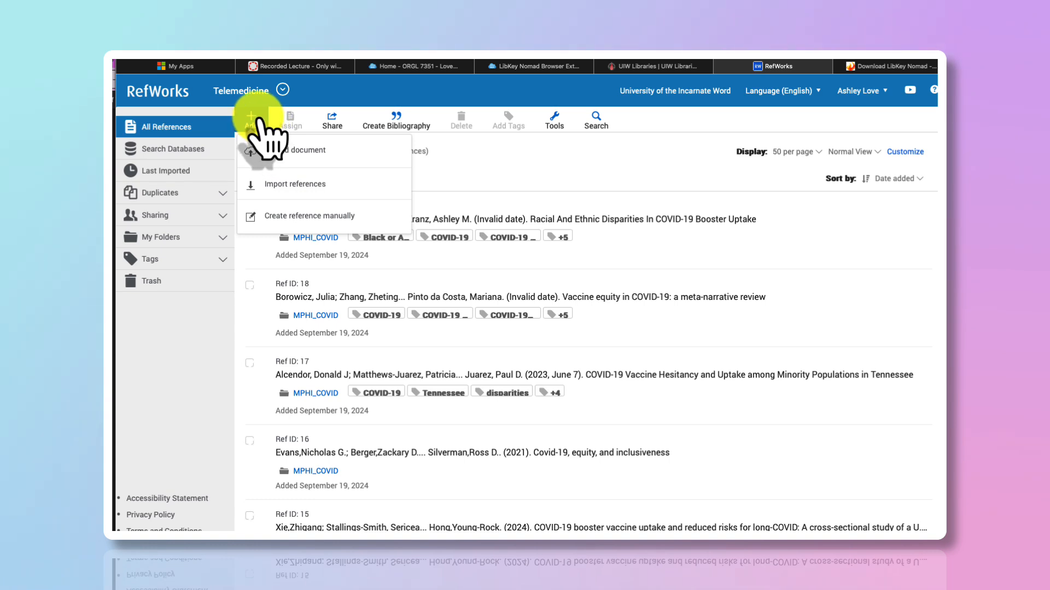
pyautogui.click(293, 186)
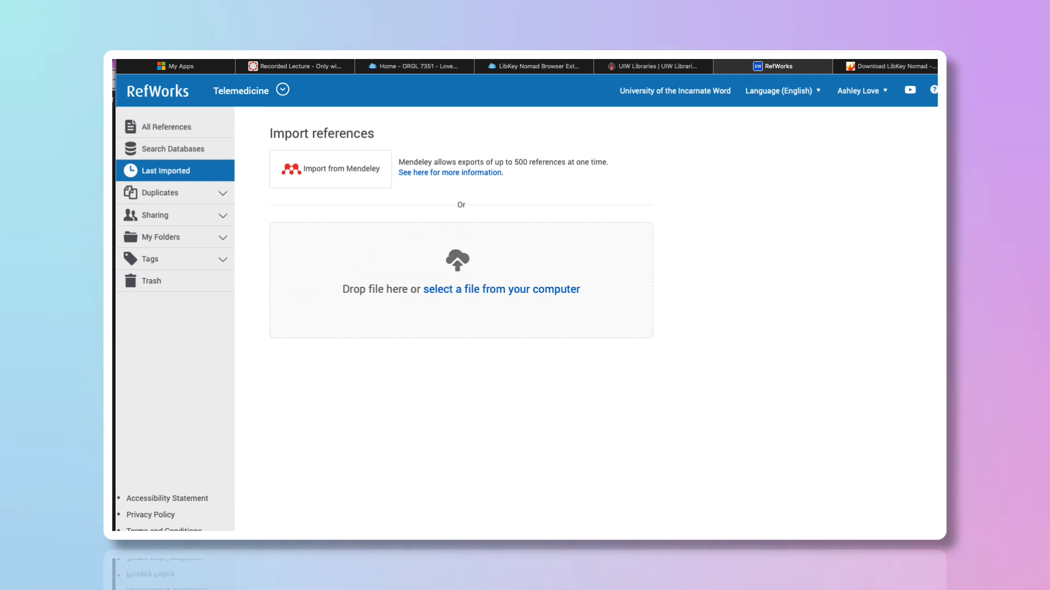
pyautogui.press('super+Tab')
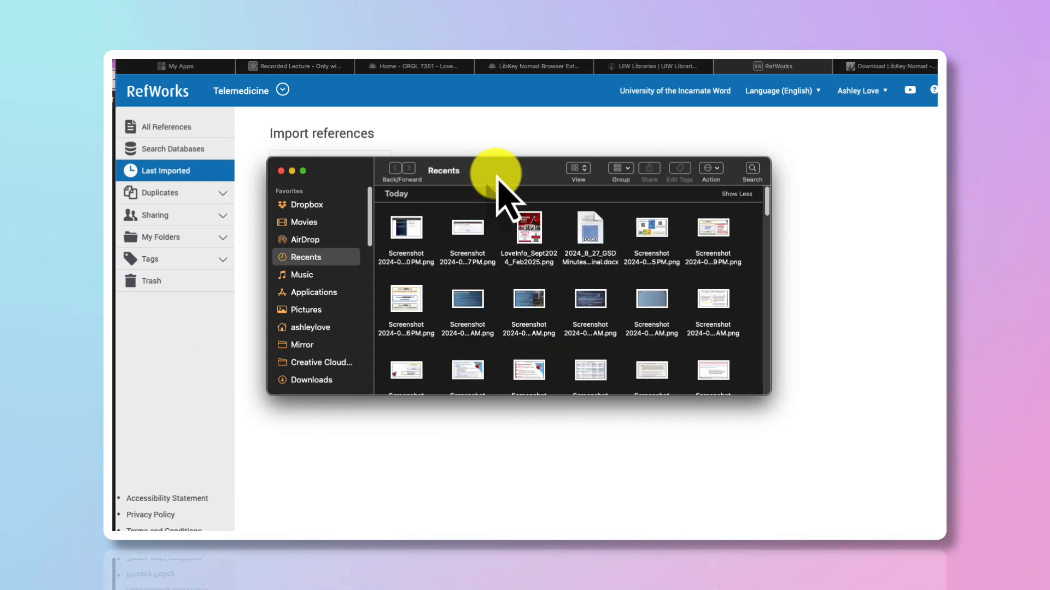
pyautogui.moveTo(497, 176); pyautogui.dragTo(0, 135)
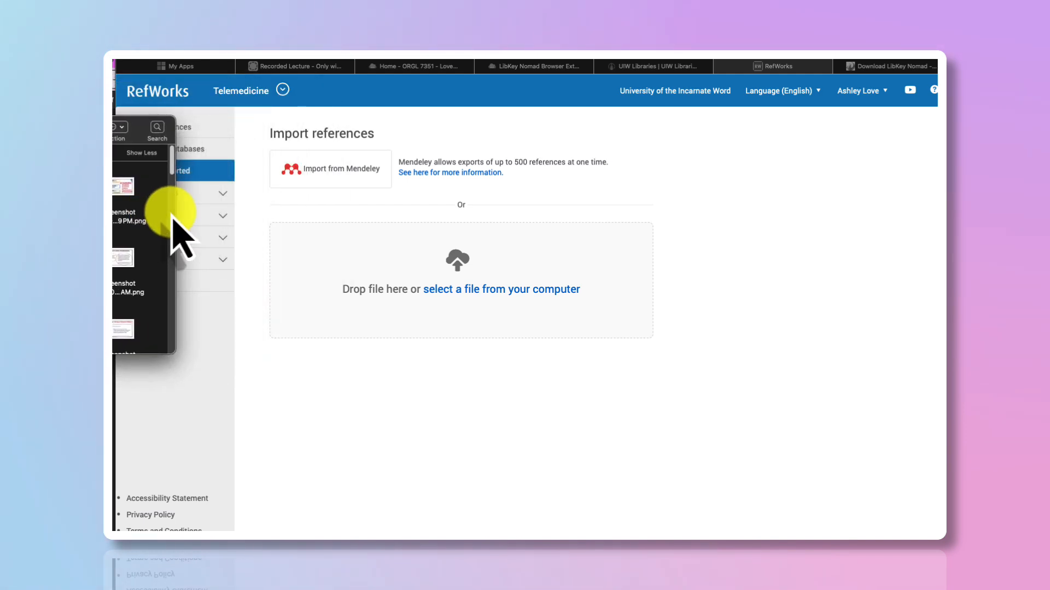
pyautogui.moveTo(112, 131)
pyautogui.mouseDown()
pyautogui.moveTo(0, 134)
pyautogui.moveTo(114, 138)
pyautogui.mouseUp()
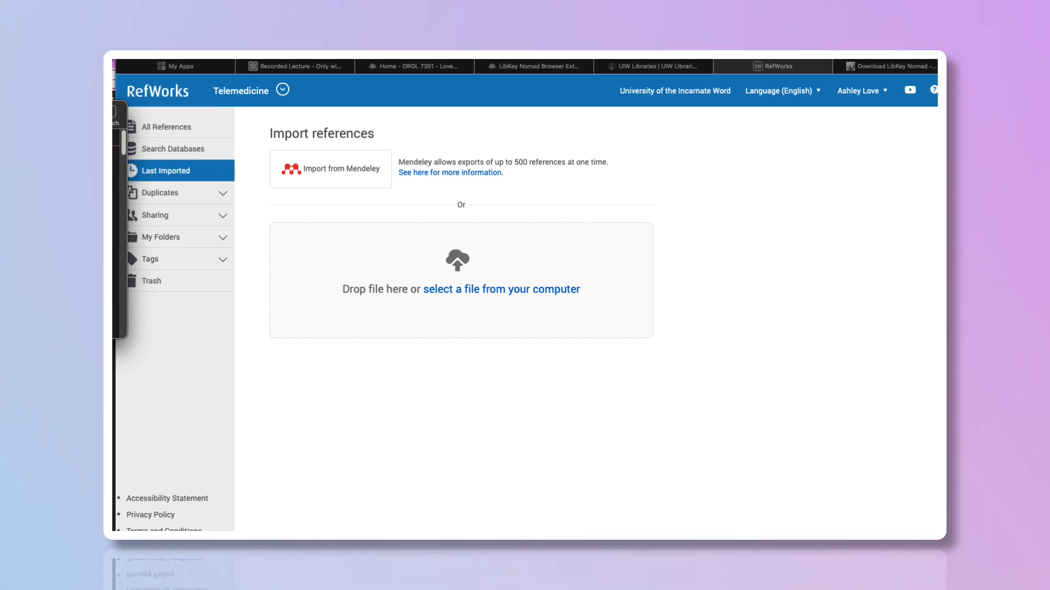
pyautogui.moveTo(55, 112); pyautogui.dragTo(341, 218)
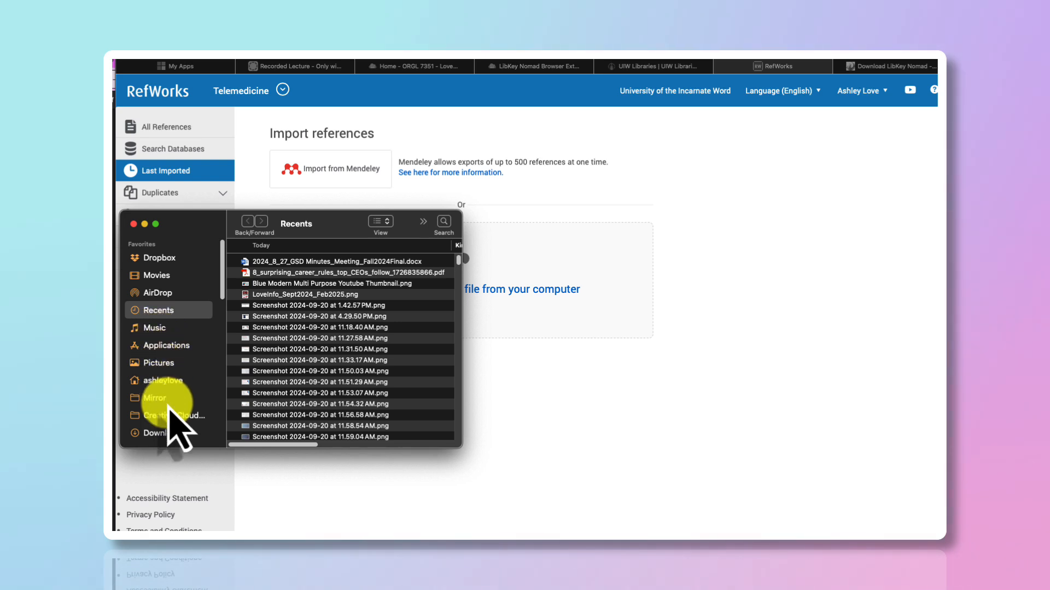
# Step: Load 36703852.nbib from the Downloads folder into RefWorks and accept NLM PubMed as its import format
pyautogui.click(147, 433)
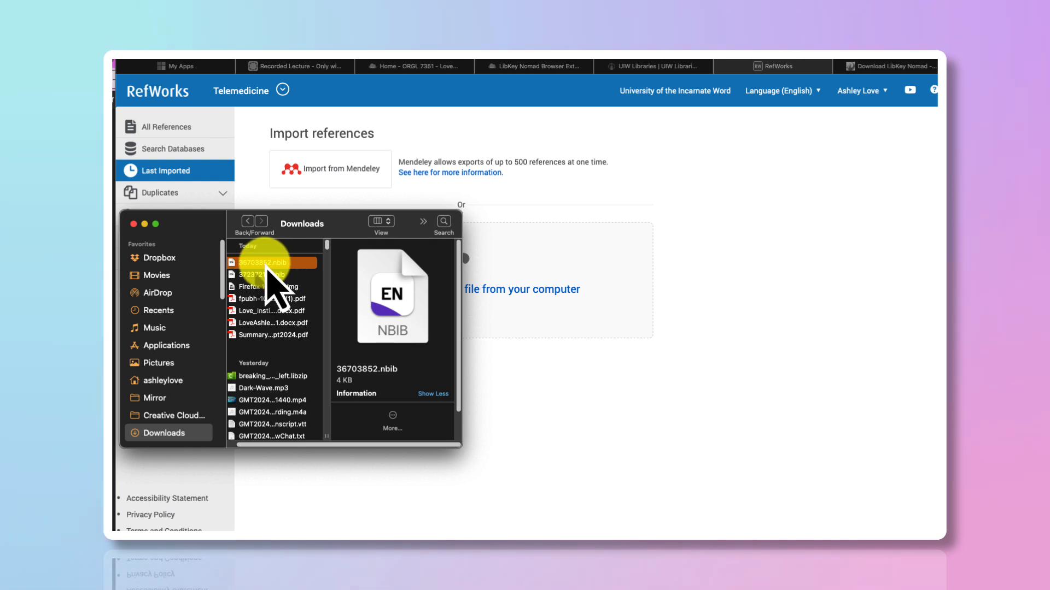
pyautogui.moveTo(267, 266); pyautogui.dragTo(541, 304)
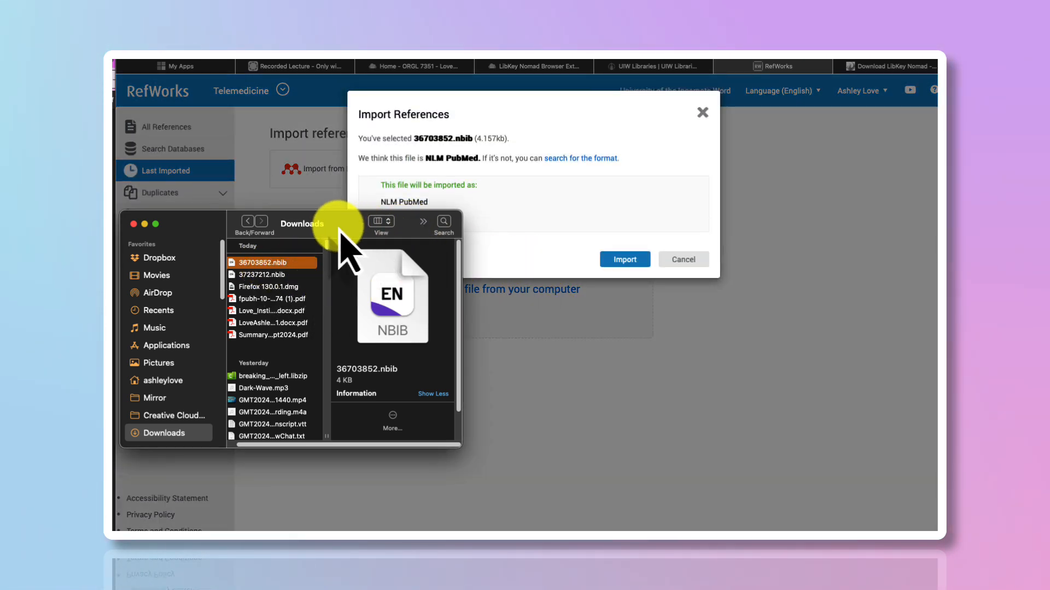
pyautogui.moveTo(340, 228); pyautogui.dragTo(112, 289)
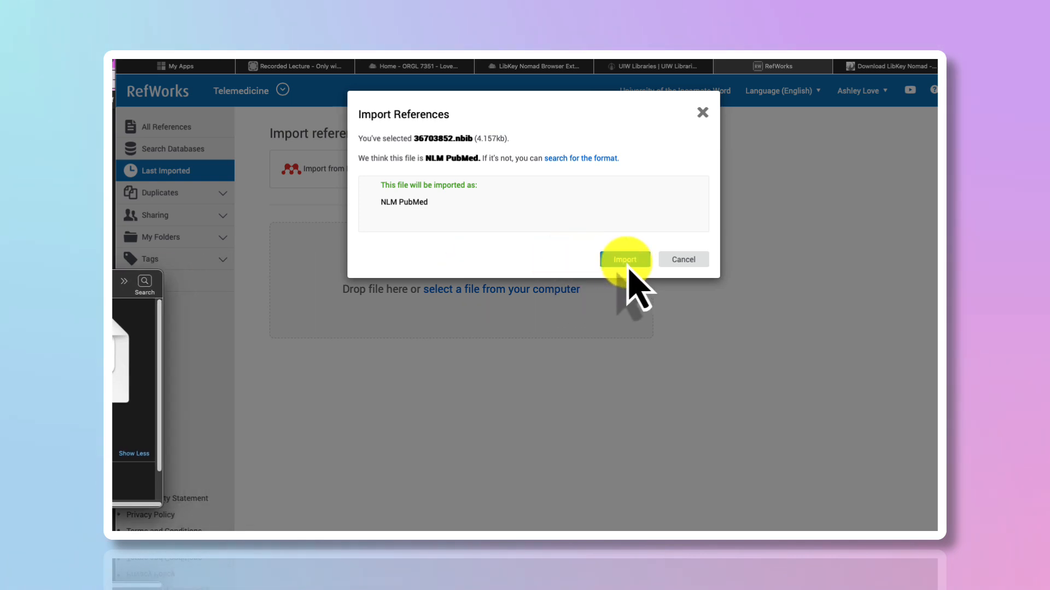
pyautogui.click(626, 263)
pyautogui.click(626, 261)
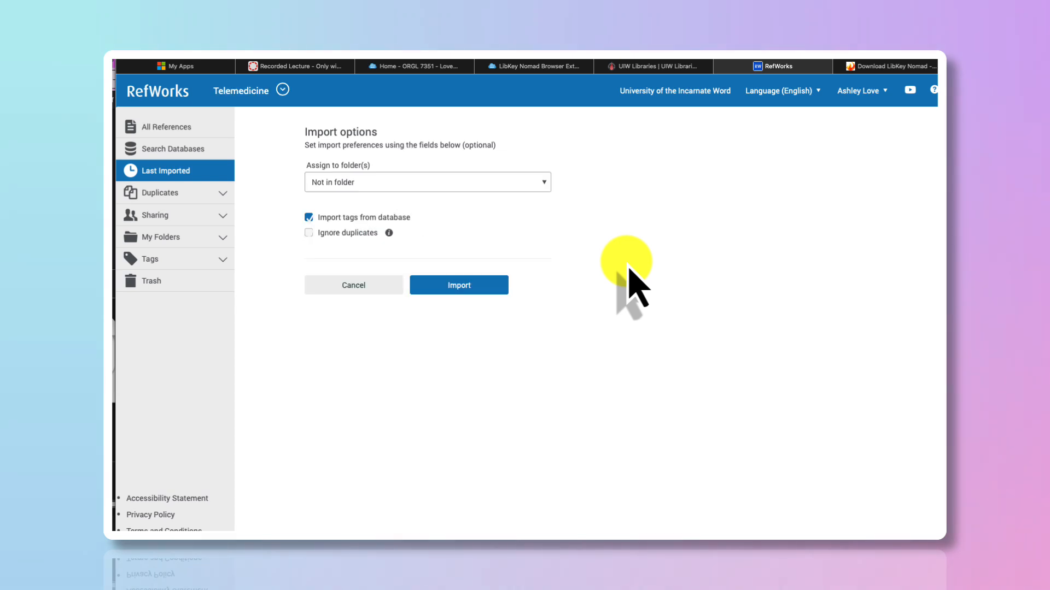
# Step: Create a folder named "AI Public Health Education" for the reference and complete the import
pyautogui.click(544, 183)
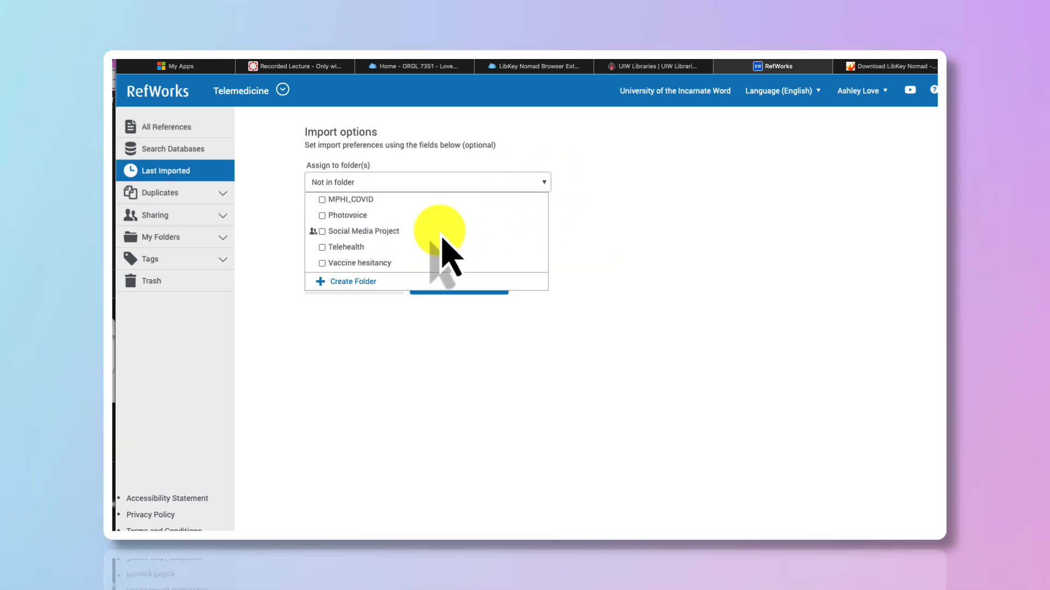
pyautogui.click(365, 281)
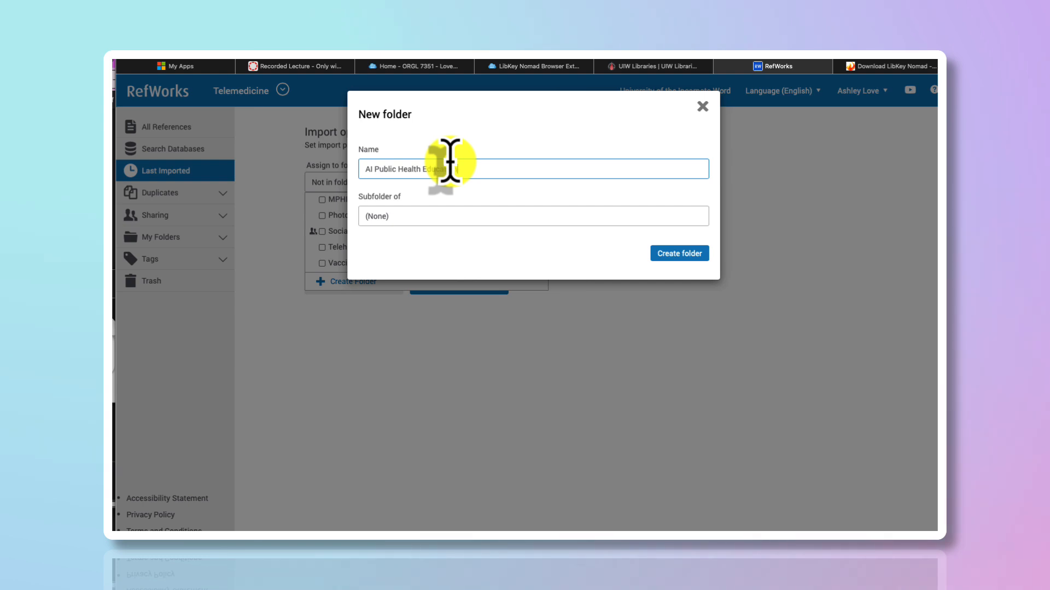
pyautogui.click(677, 255)
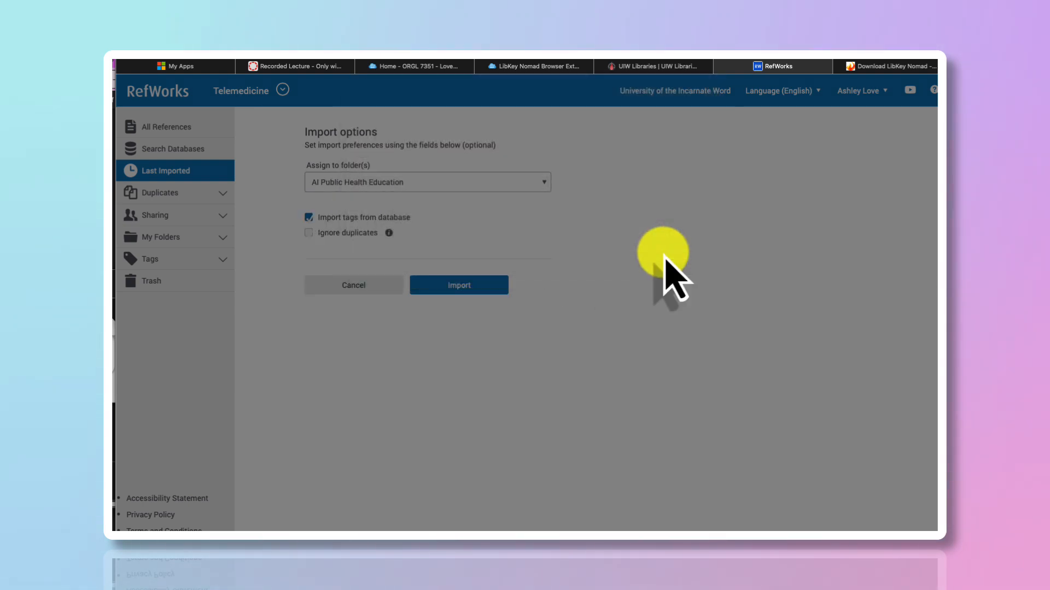
pyautogui.click(489, 286)
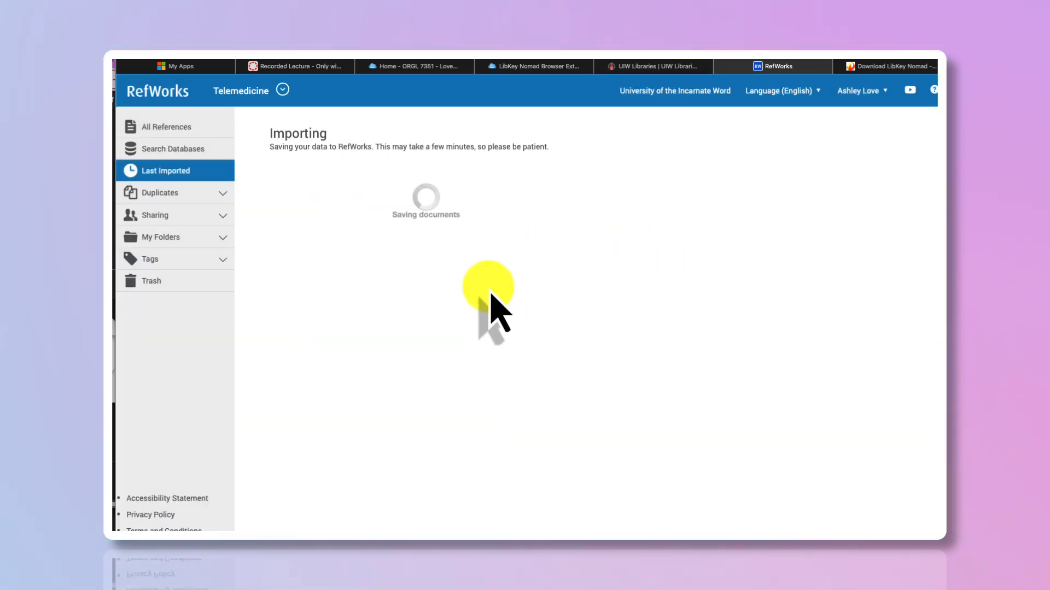
pyautogui.click(310, 226)
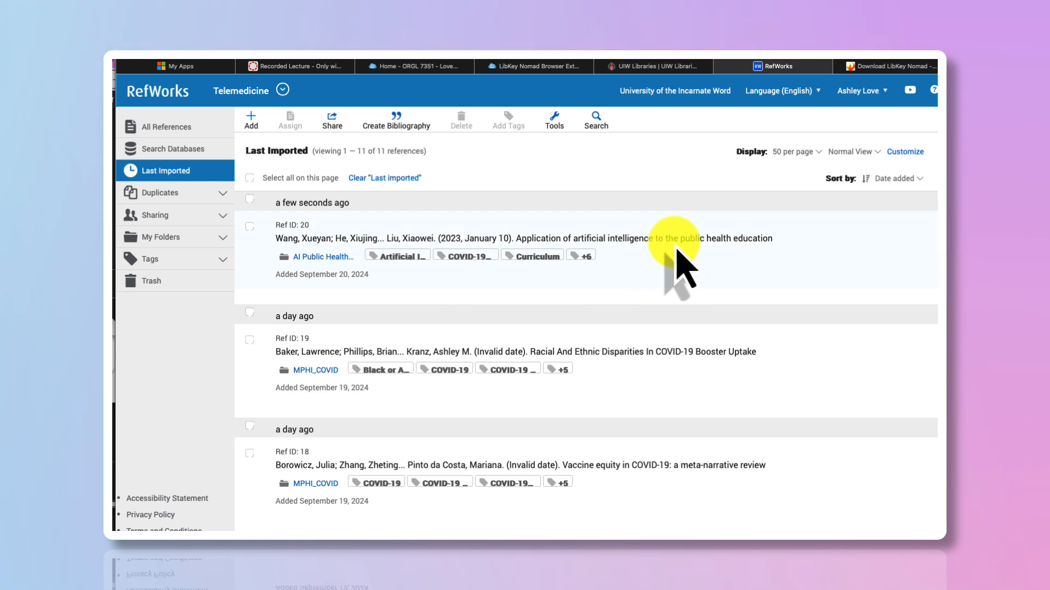
# Step: Open the newly imported "Application of artificial intelligence to the public health education" reference and look through its details
pyautogui.click(325, 257)
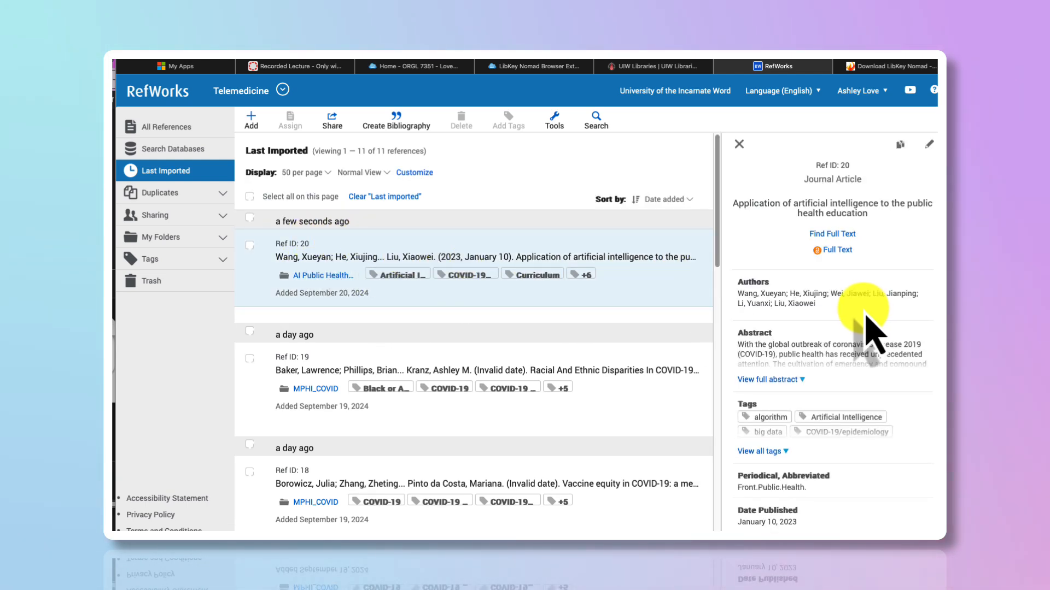
pyautogui.scroll(-8, 873, 334)
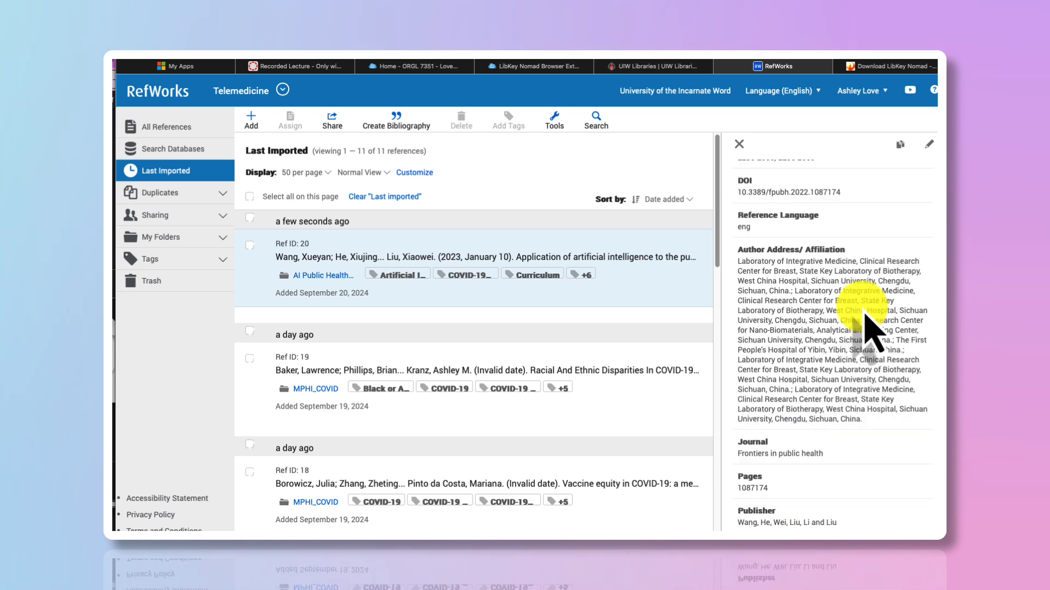
pyautogui.scroll(-5, 866, 316)
pyautogui.scroll(12, 865, 316)
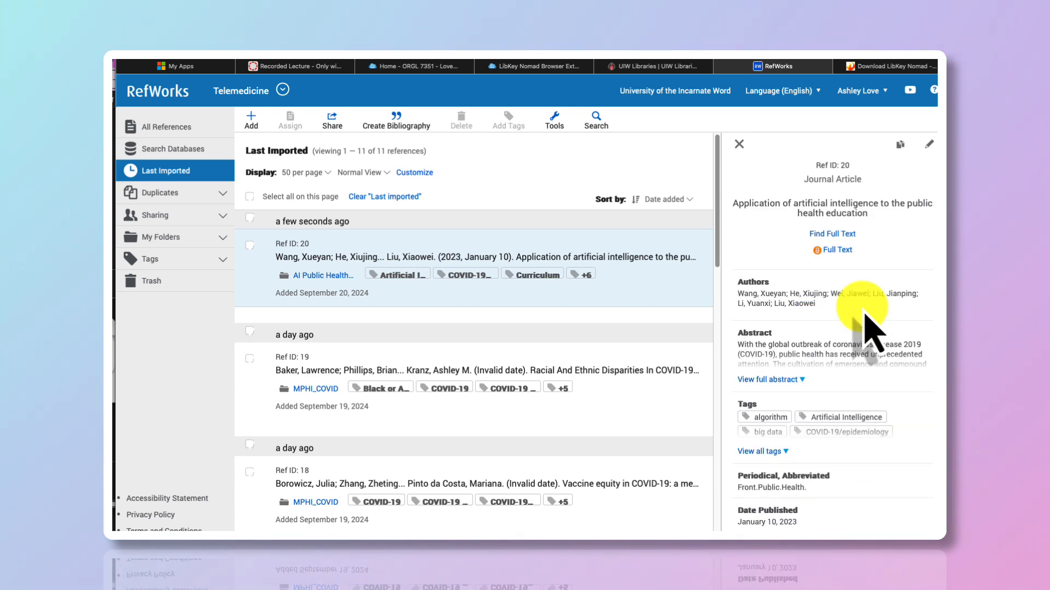
# Step: Download the reference's full text, allowing downloads from frontiersin.org, and review the reference details again
pyautogui.click(836, 251)
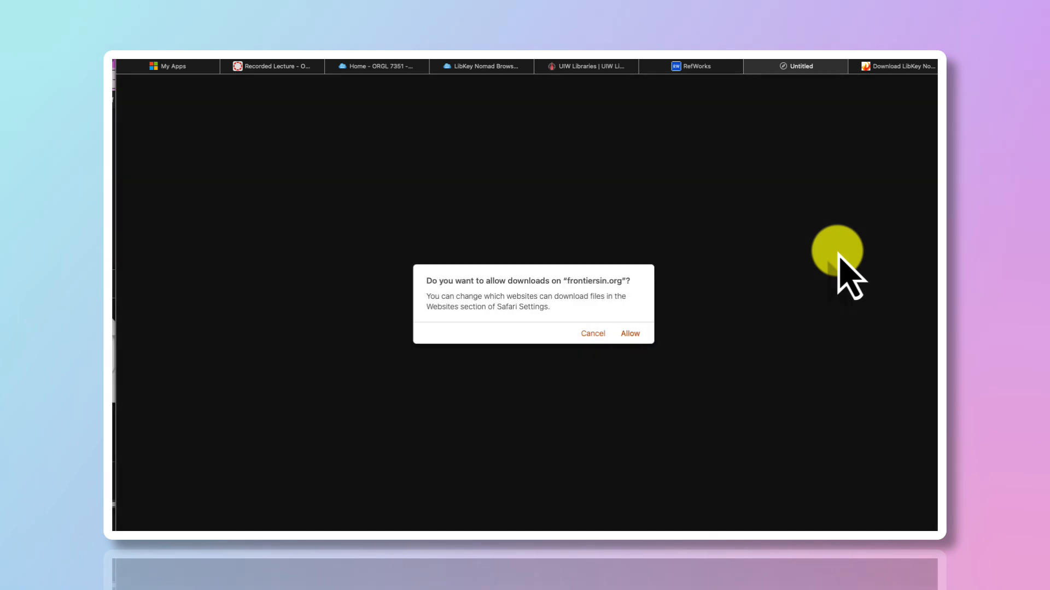
pyautogui.click(628, 335)
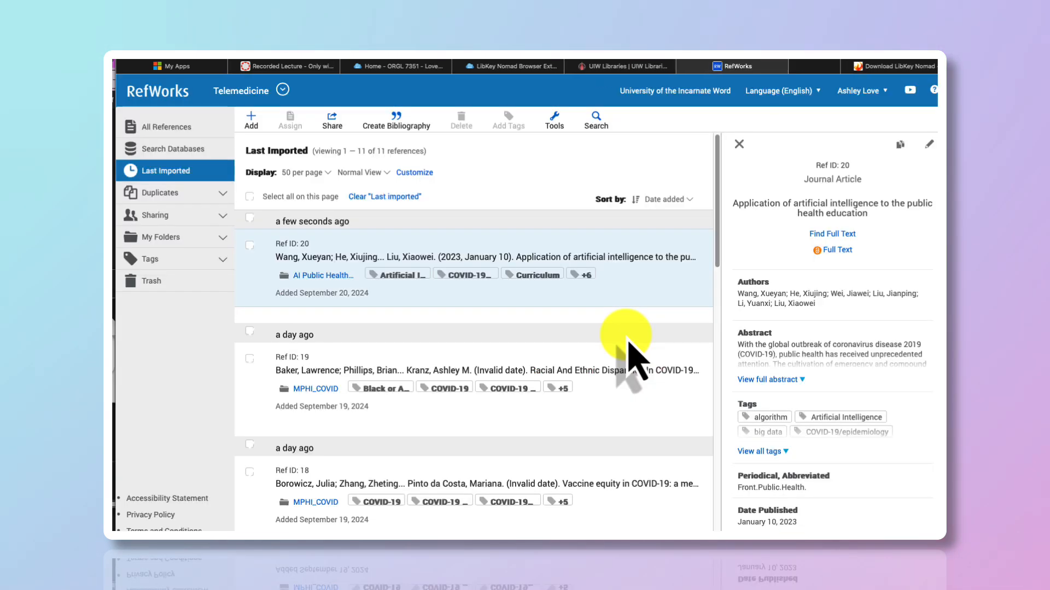
pyautogui.scroll(-5, 852, 355)
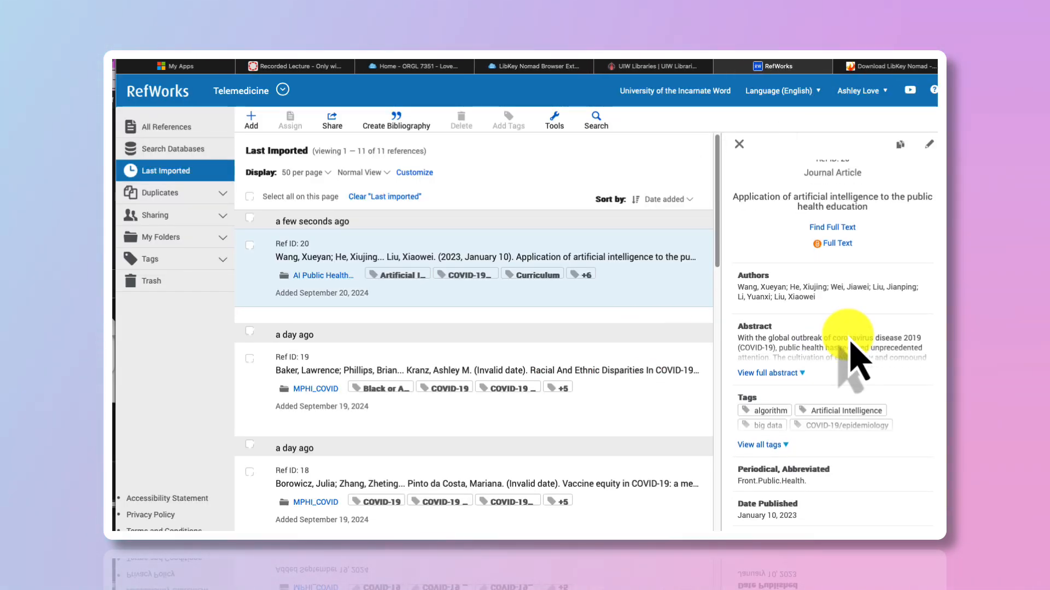
pyautogui.scroll(-8, 849, 339)
pyautogui.scroll(11, 851, 341)
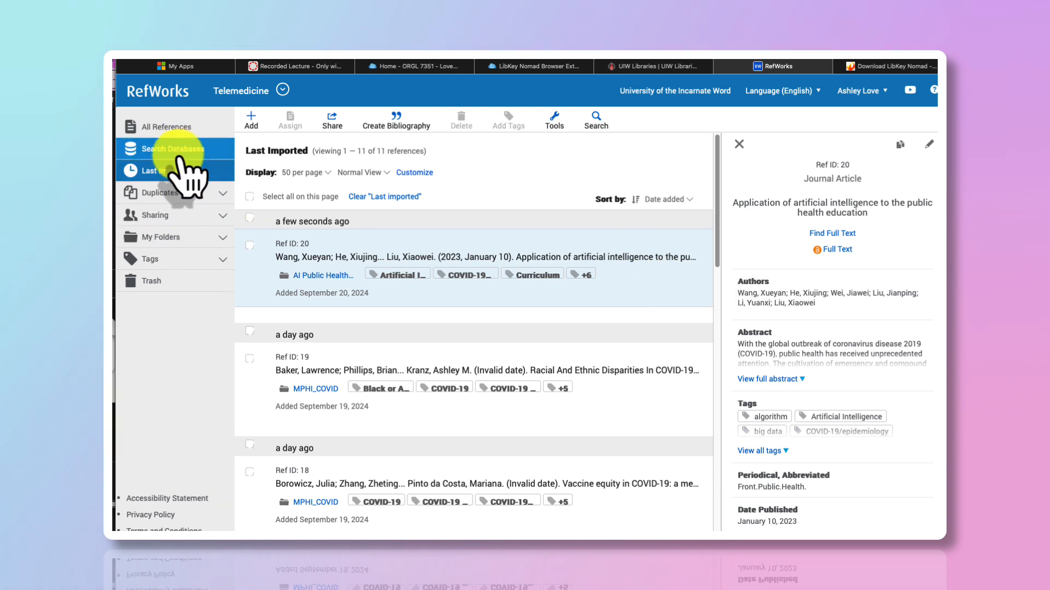
# Step: Check the "AI Public Health Education" folder, and load 36703852.nbib for another reference import in NLM PubMed format
pyautogui.click(161, 240)
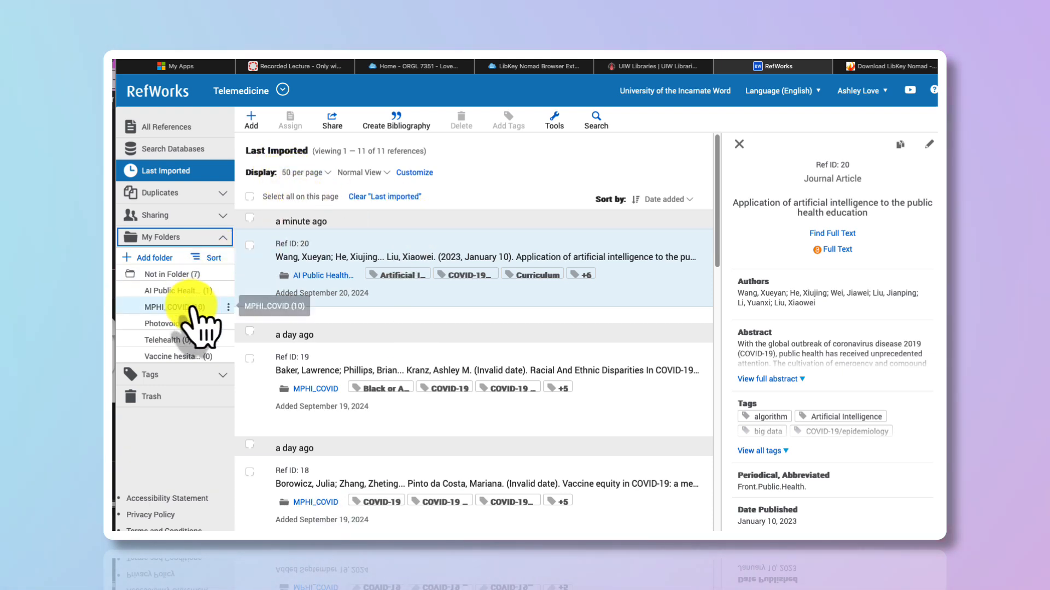
pyautogui.click(175, 291)
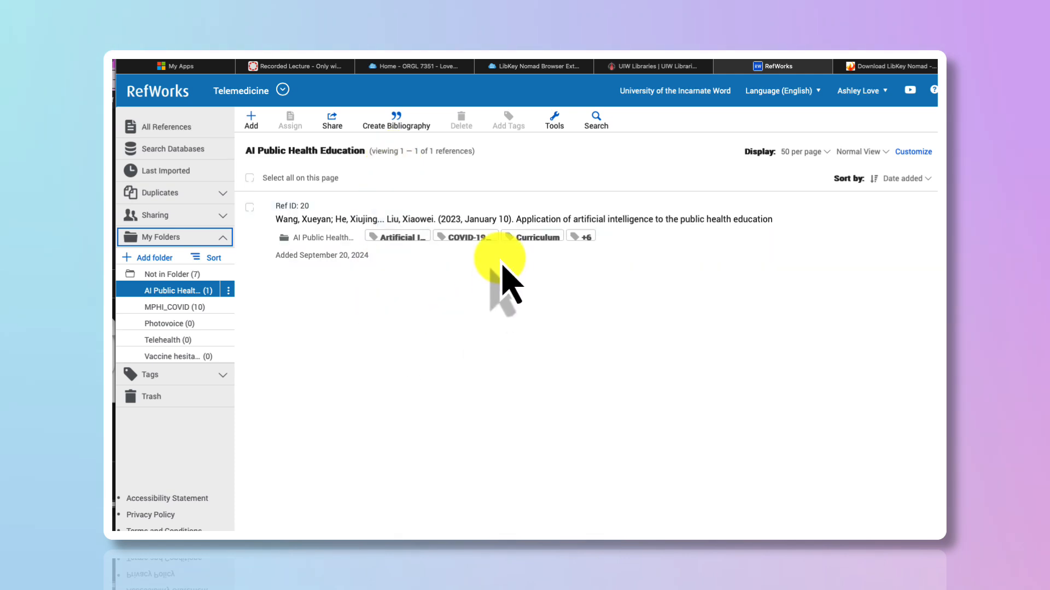
pyautogui.click(252, 119)
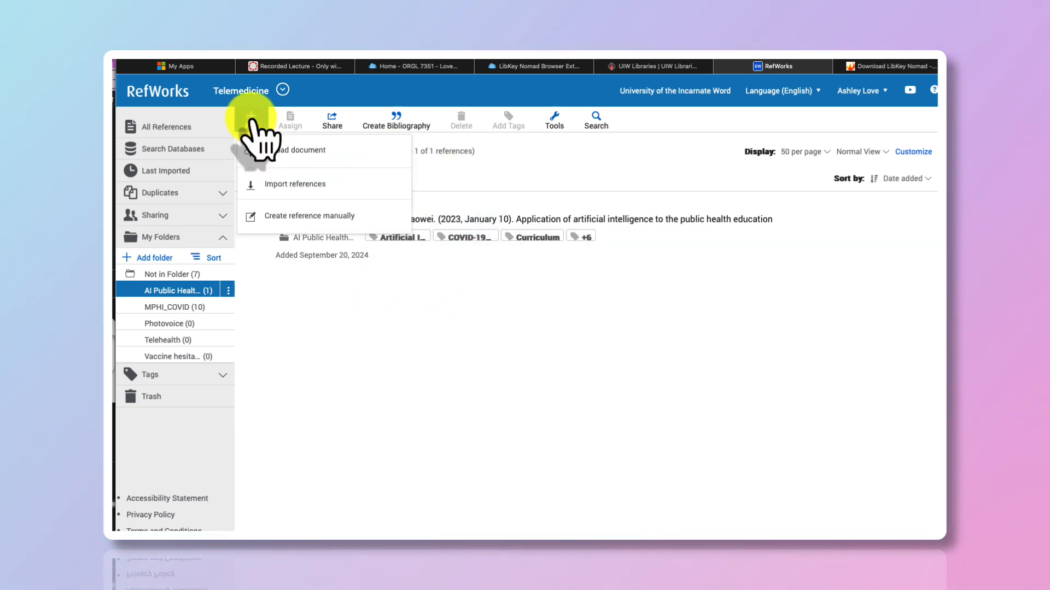
pyautogui.click(282, 185)
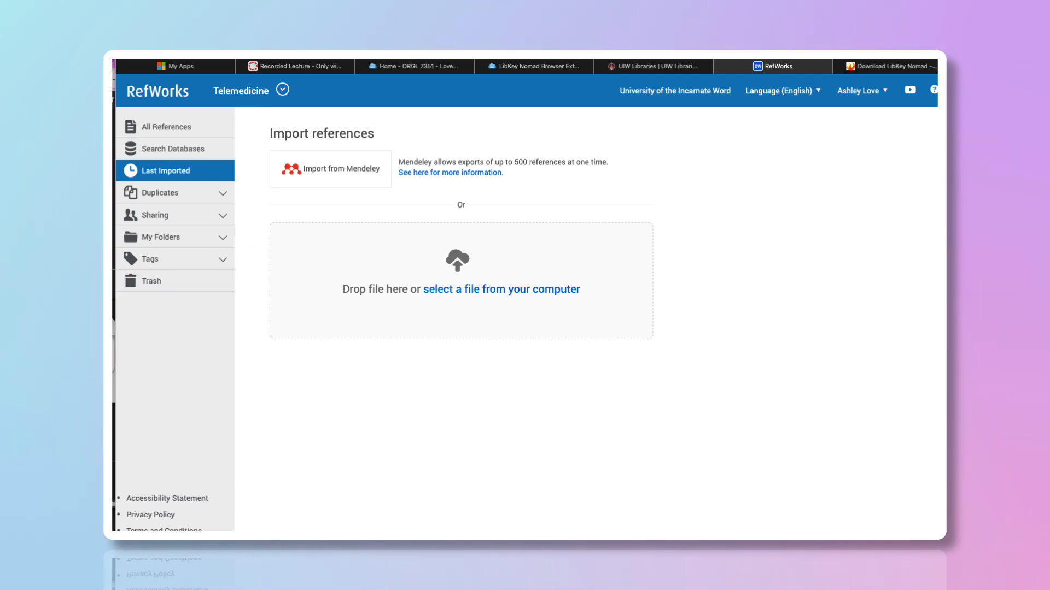
pyautogui.press('super+Tab')
pyautogui.moveTo(121, 361); pyautogui.dragTo(469, 311)
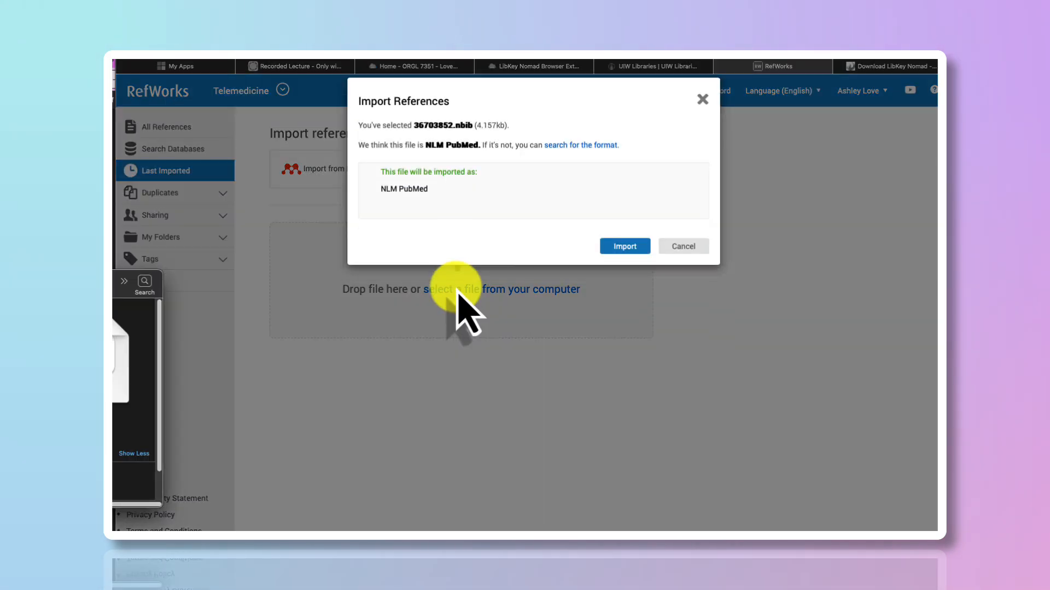
pyautogui.click(615, 263)
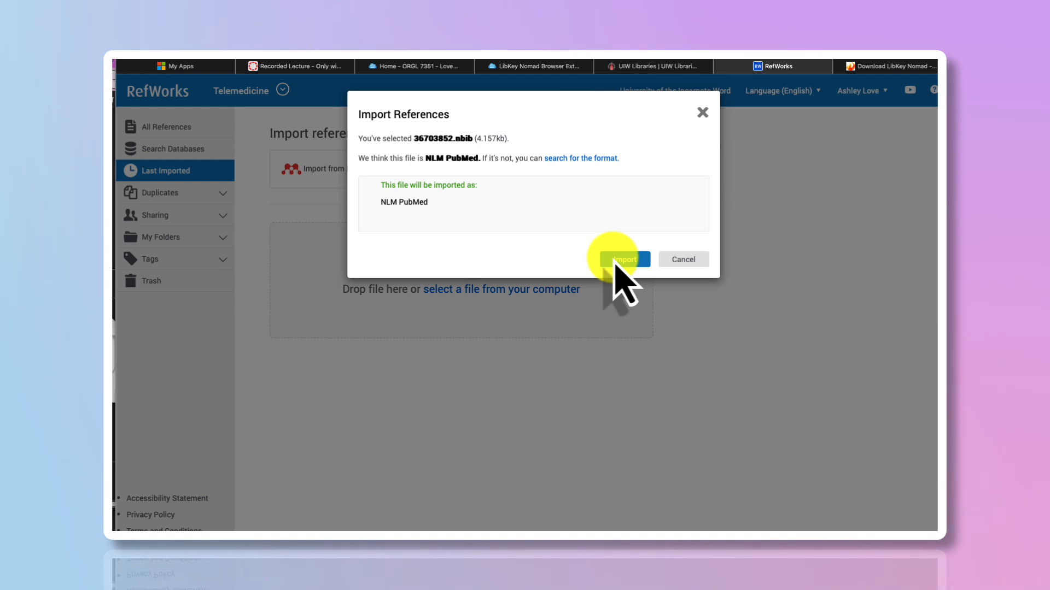
pyautogui.click(617, 262)
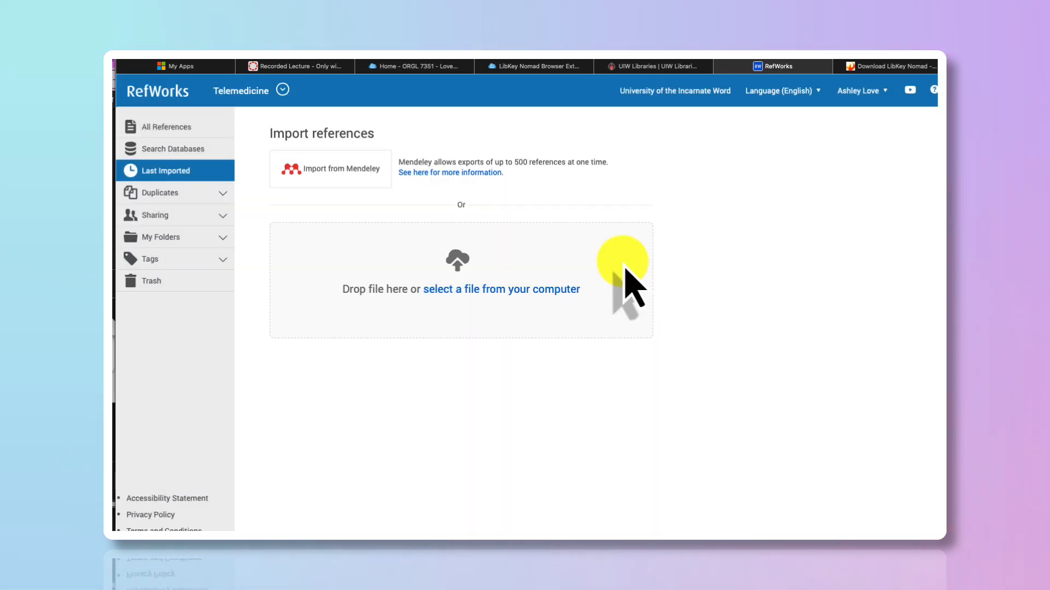
# Step: Assign the incoming reference to the "AI Public Health Education" folder and complete the import
pyautogui.click(548, 186)
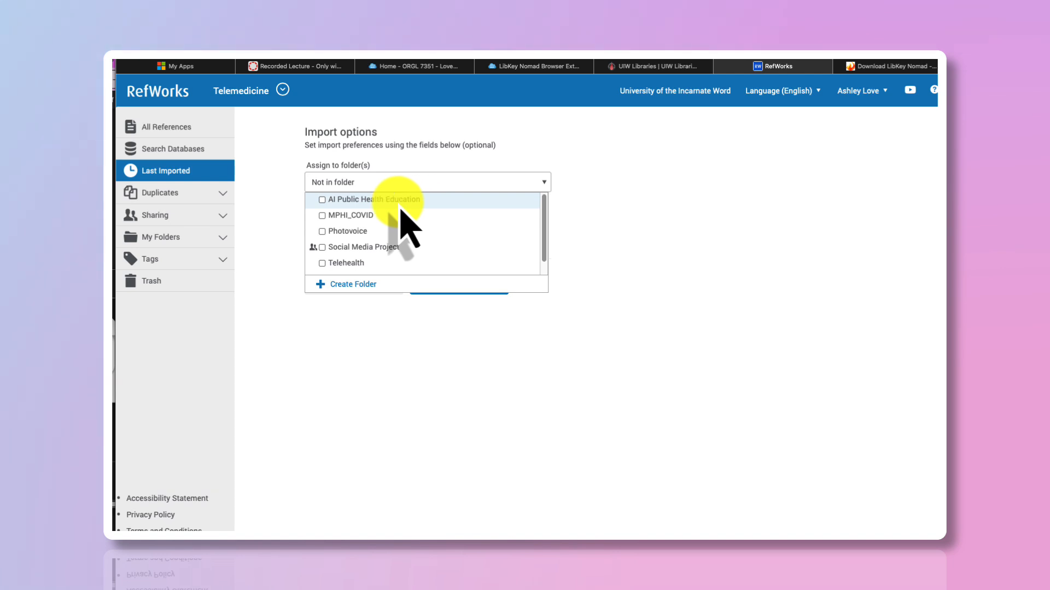
pyautogui.click(446, 318)
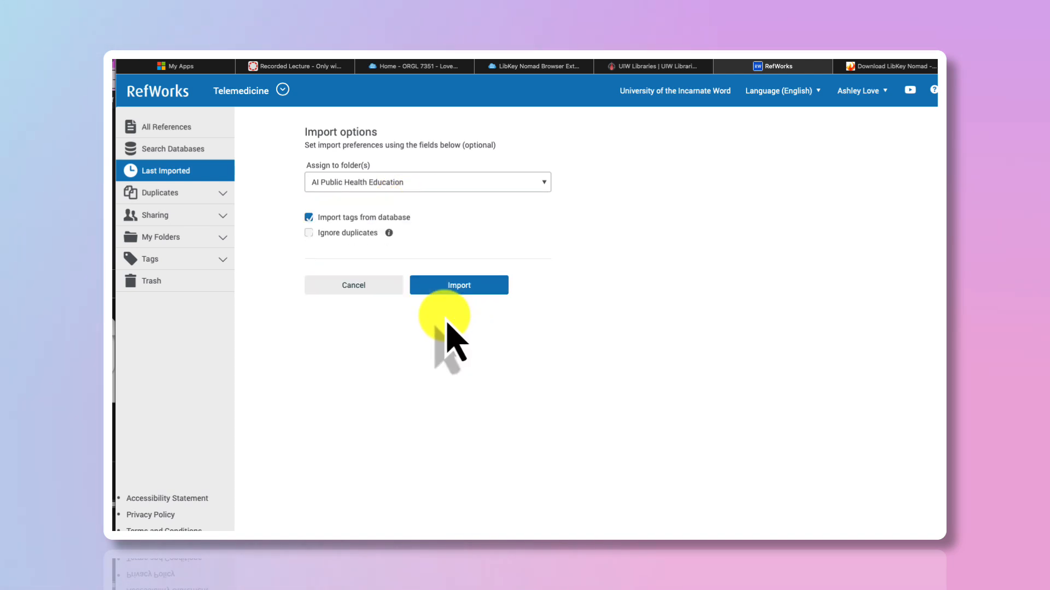
pyautogui.click(445, 286)
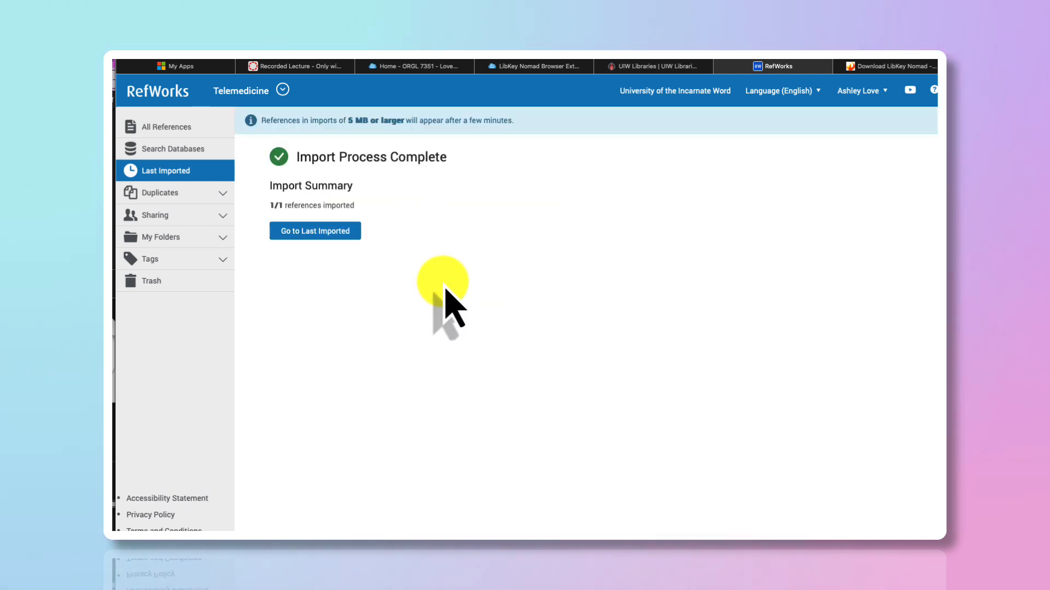
# Step: Open the "AI Public Health Education" folder and look through the details of the reference with Ref ID 20
pyautogui.click(198, 235)
pyautogui.click(200, 293)
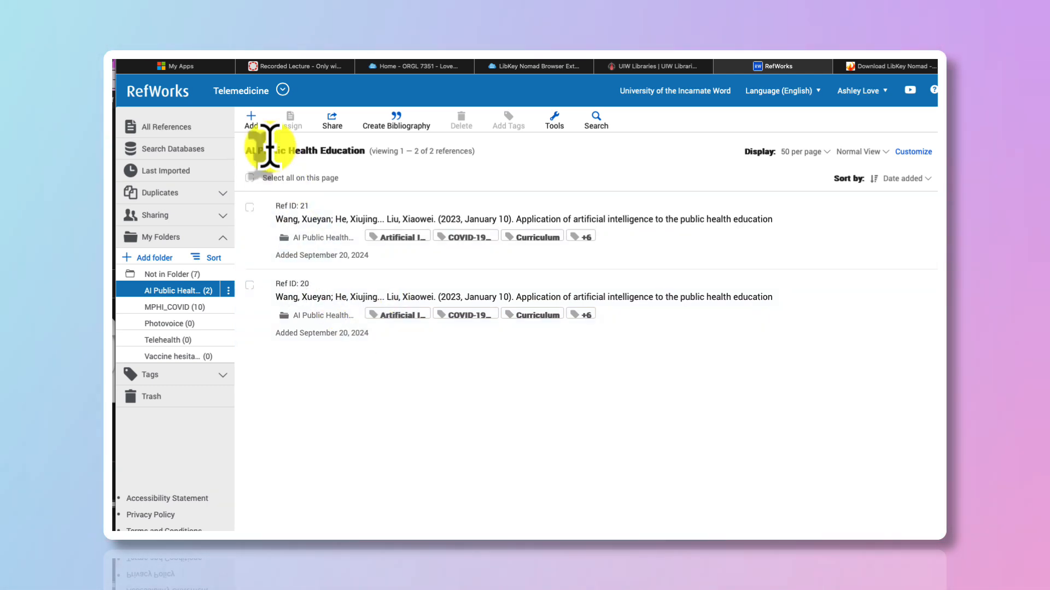
pyautogui.click(329, 308)
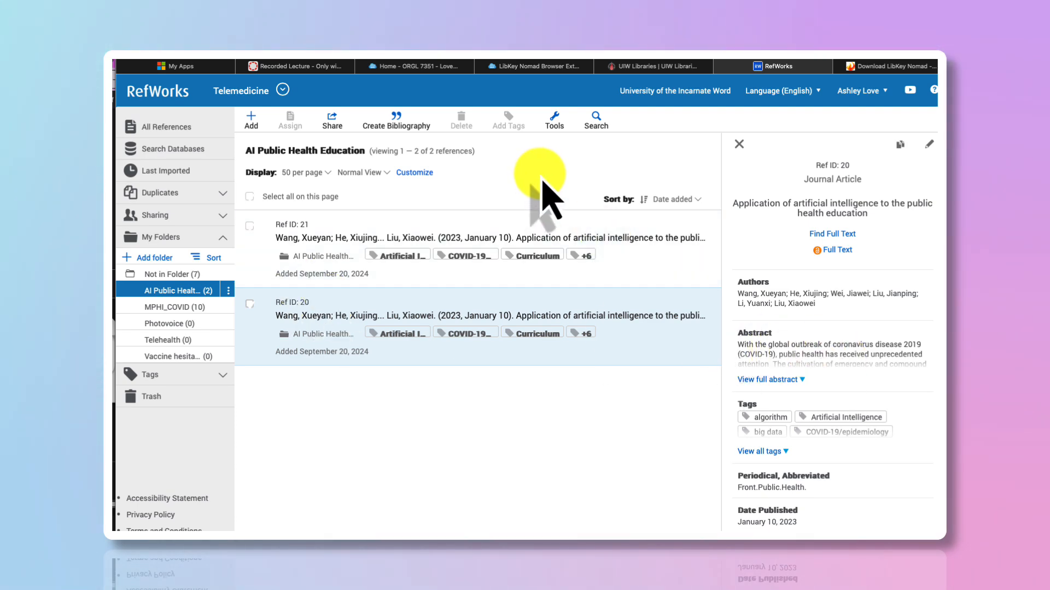
pyautogui.scroll(-10, 787, 278)
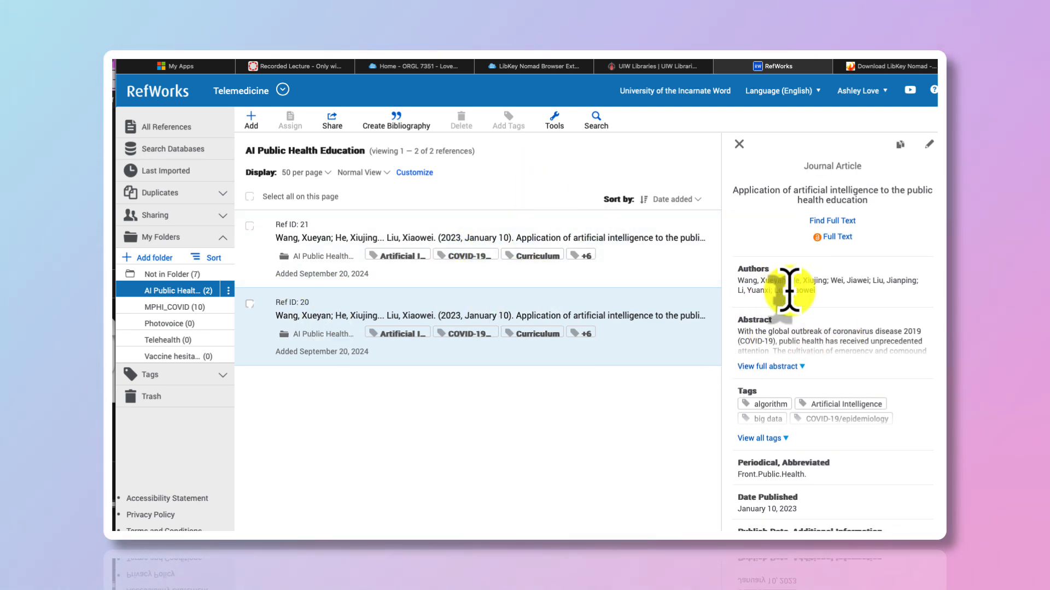
pyautogui.click(739, 144)
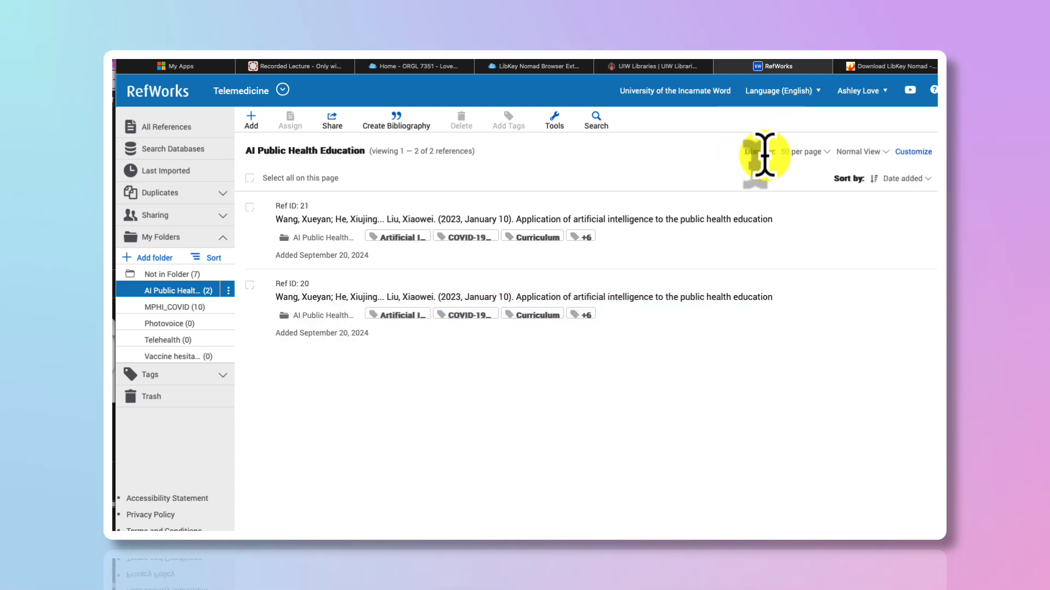
# Step: Start a new reference import, load 37237212.nbib and accept NLM PubMed as its format
pyautogui.click(252, 118)
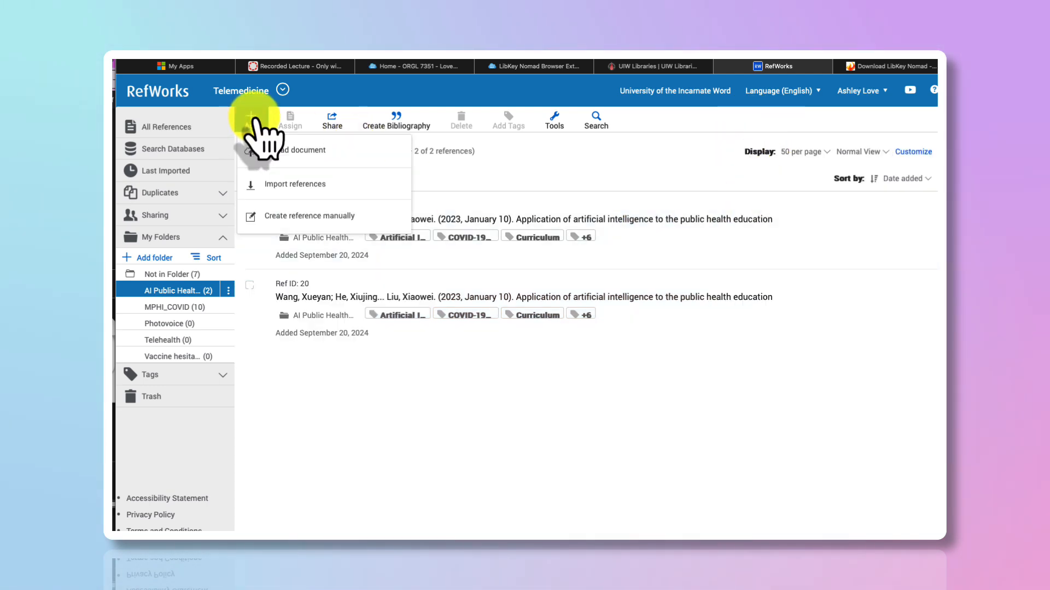
pyautogui.click(262, 185)
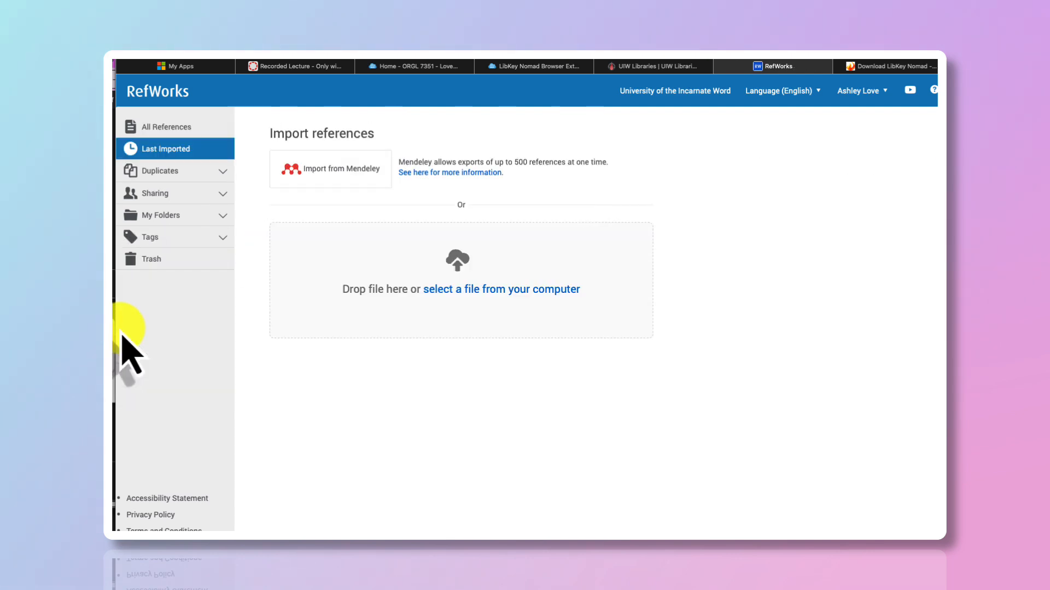
pyautogui.press('super+Tab')
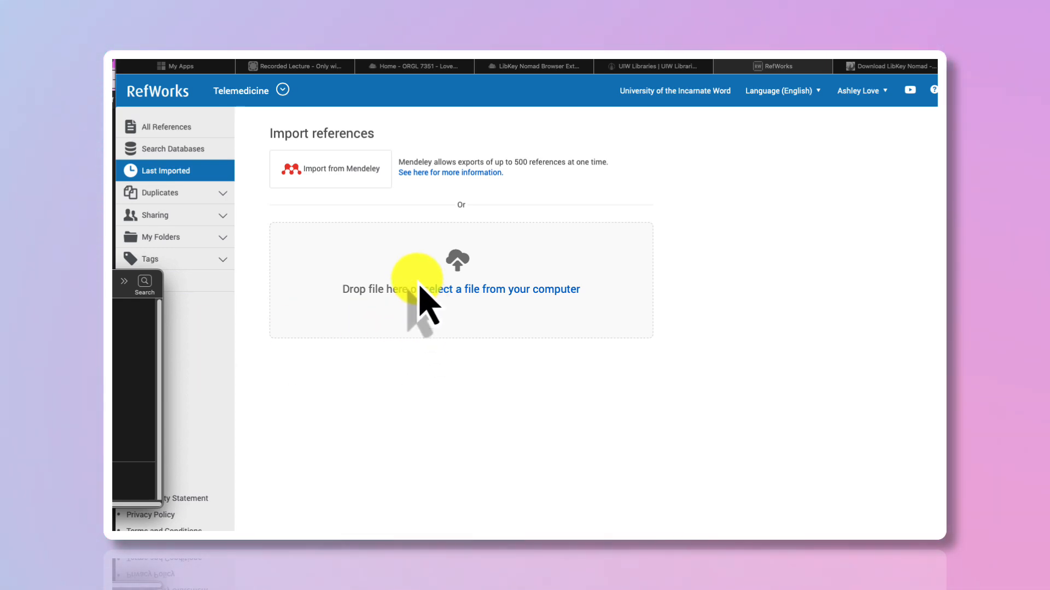
pyautogui.moveTo(142, 328); pyautogui.dragTo(441, 251)
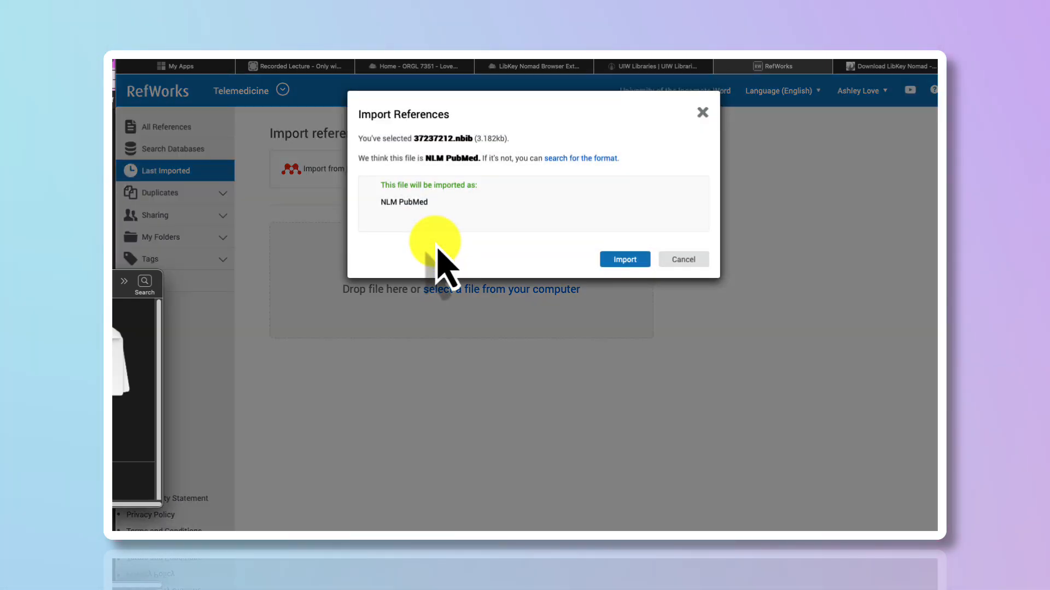
pyautogui.click(625, 260)
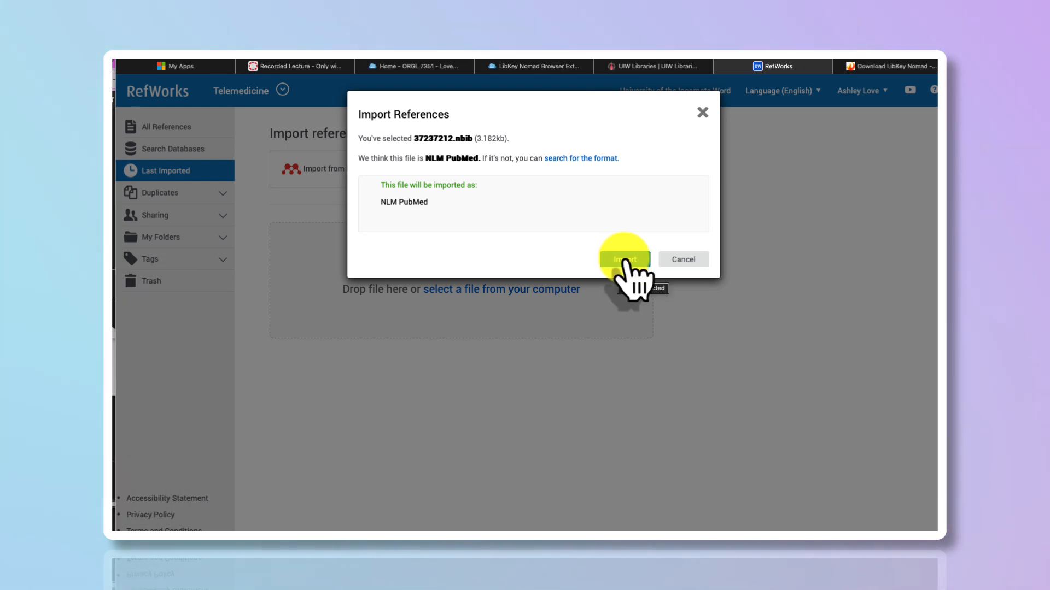
pyautogui.click(625, 260)
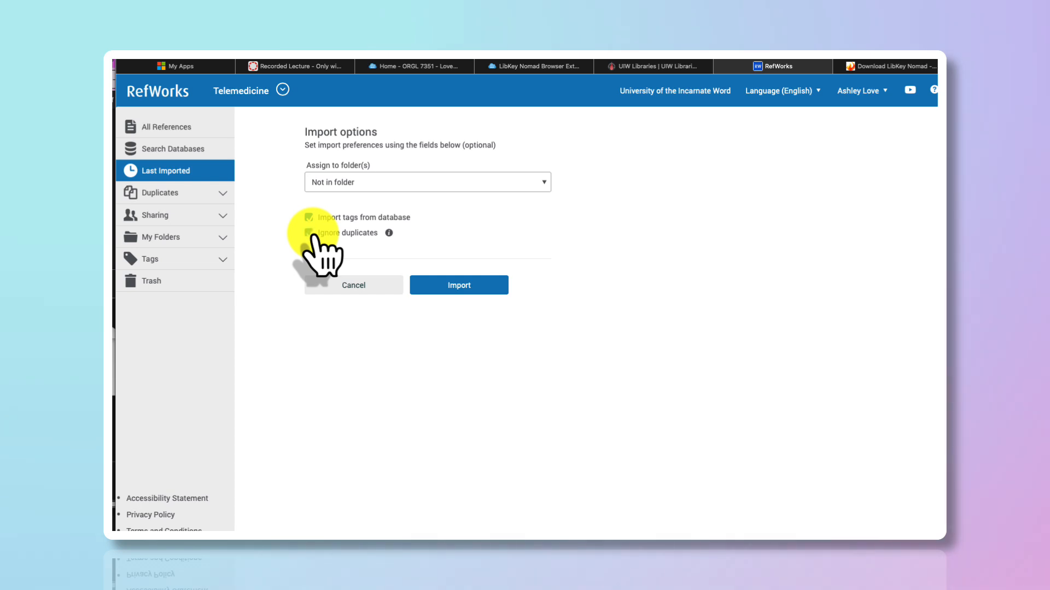
# Step: Import the reference into the "AI Public Health Education" folder with Ignore duplicates turned off
pyautogui.click(309, 233)
pyautogui.click(541, 184)
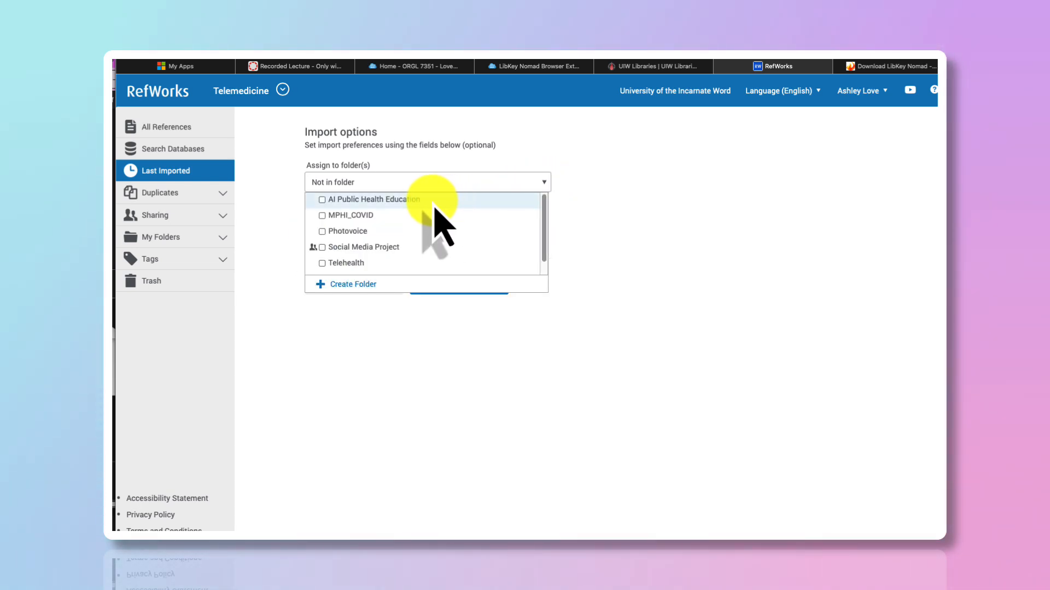
pyautogui.click(449, 313)
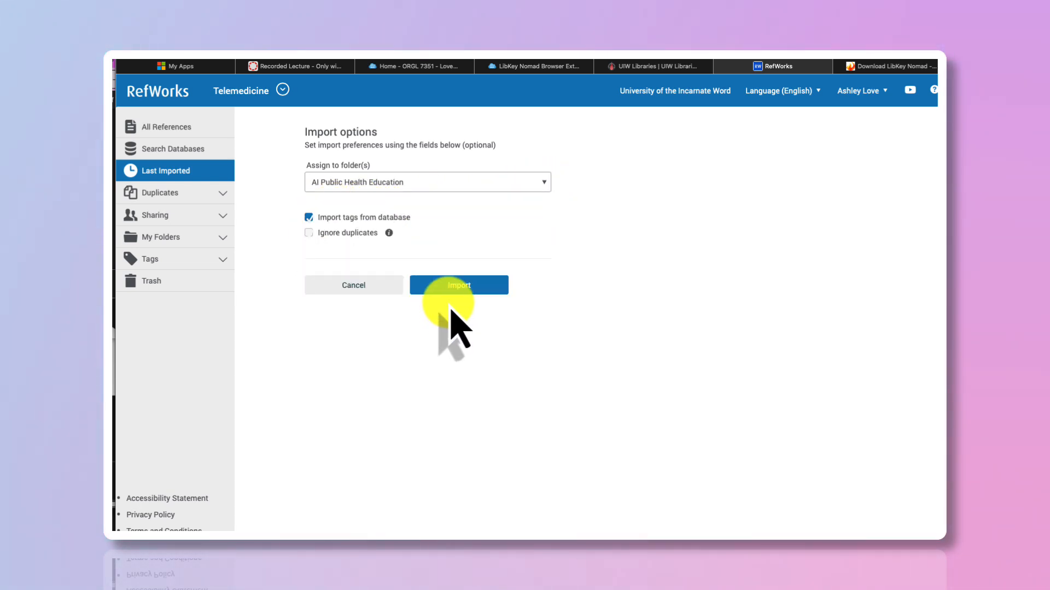
pyautogui.click(449, 290)
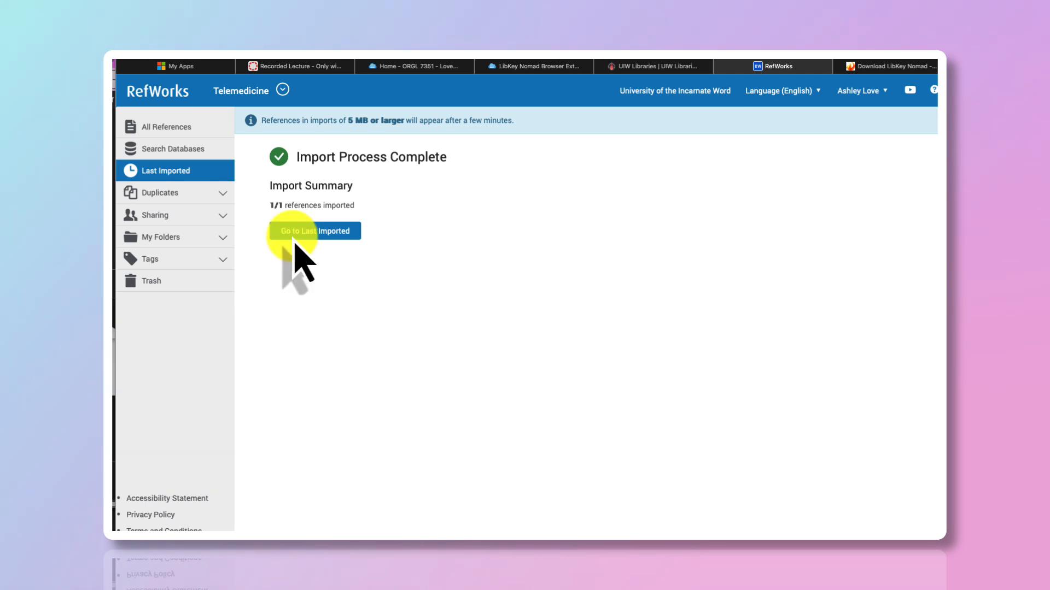
# Step: View the last imported references and the contents of the "AI Public Health Education" folder
pyautogui.click(307, 236)
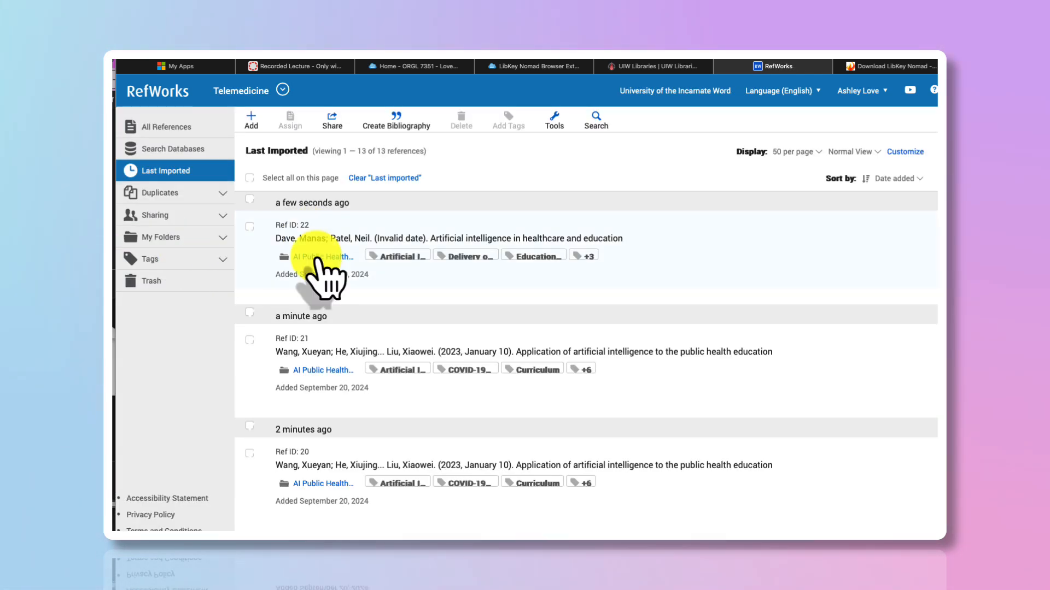
pyautogui.click(198, 237)
pyautogui.click(182, 292)
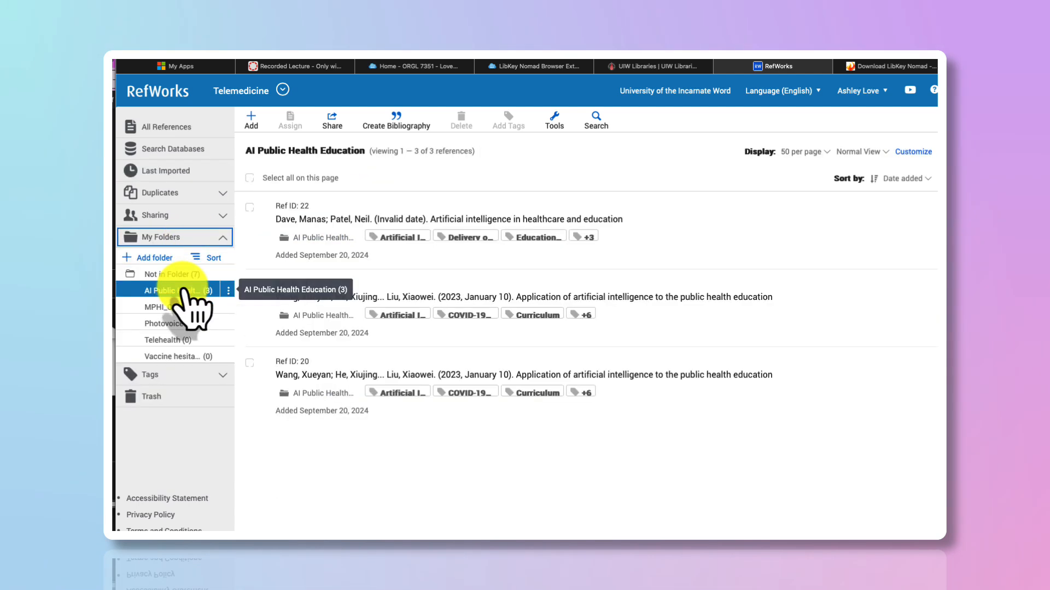
# Step: Remove the duplicate reference with Ref ID 21 from the "AI Public Health Education" folder
pyautogui.click(249, 285)
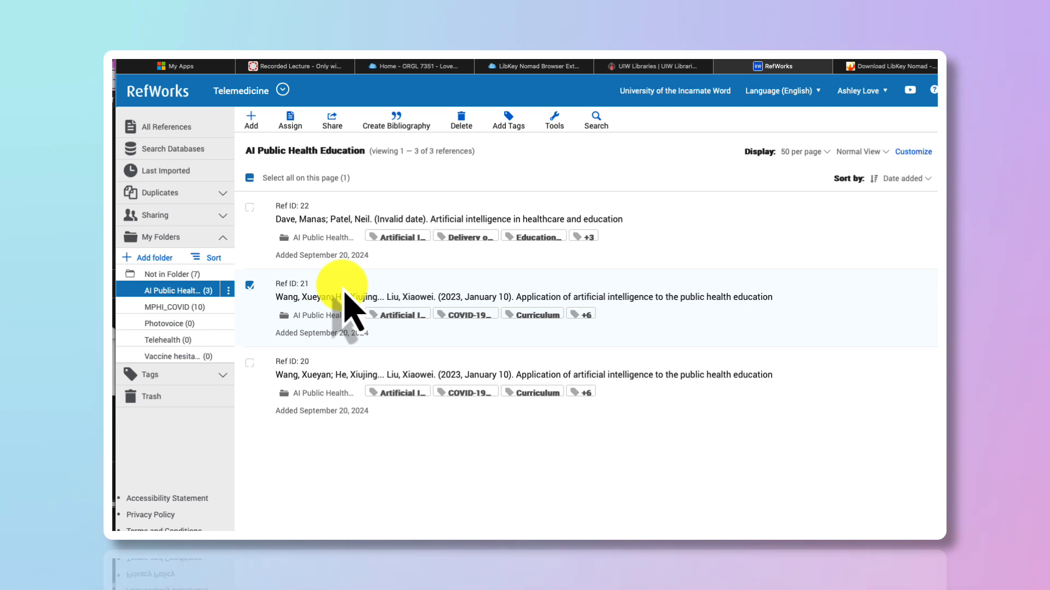
pyautogui.click(467, 117)
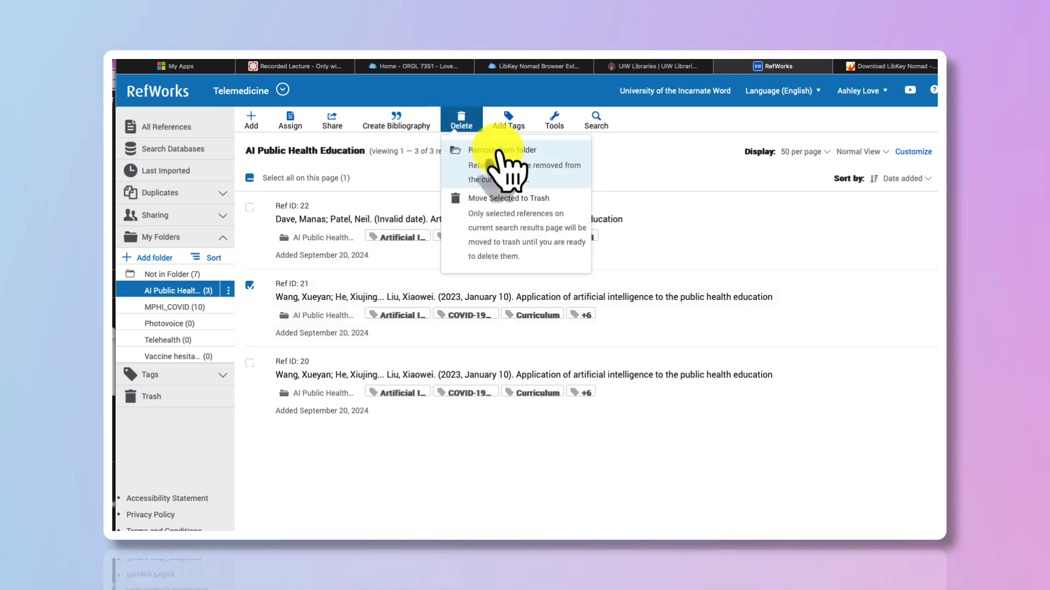
pyautogui.click(501, 170)
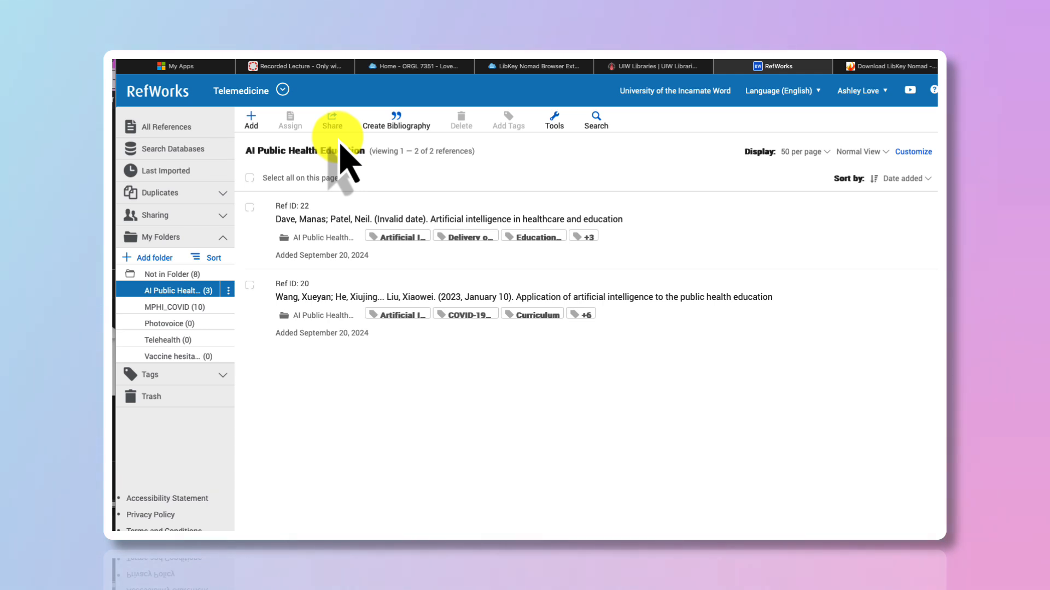
# Step: Move the article PDF's browser window aside and switch to the UIW Libraries website
pyautogui.moveTo(41, 272); pyautogui.dragTo(3, 300)
pyautogui.click(113, 246)
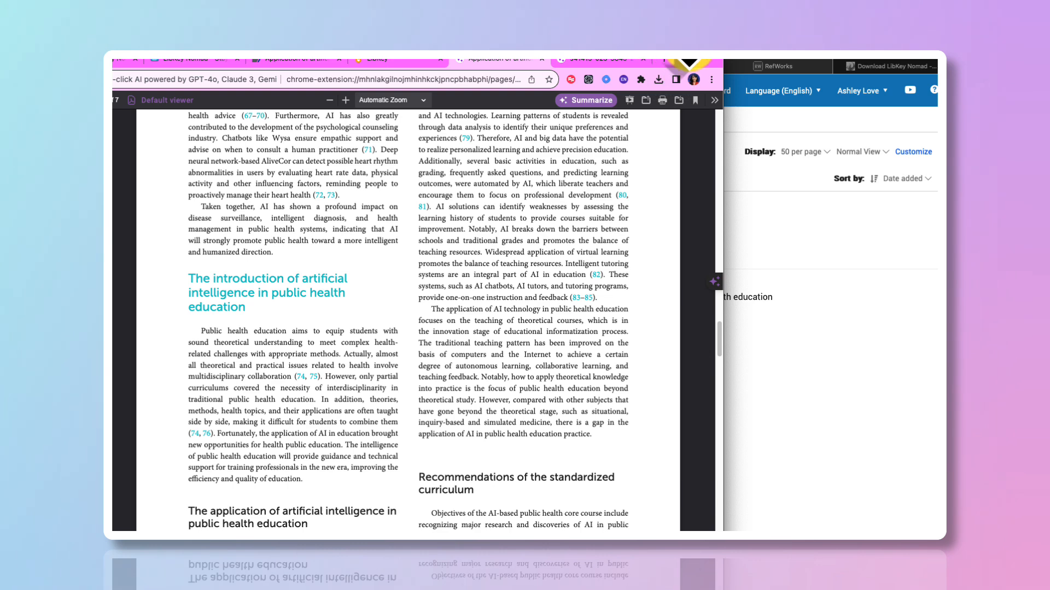
pyautogui.moveTo(693, 57); pyautogui.dragTo(369, 143)
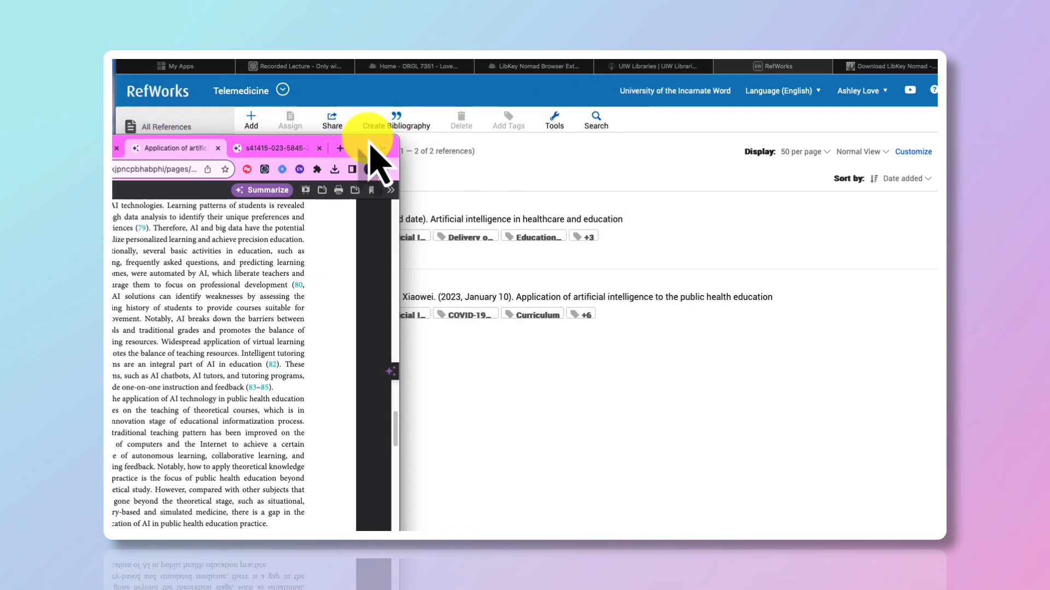
pyautogui.click(775, 59)
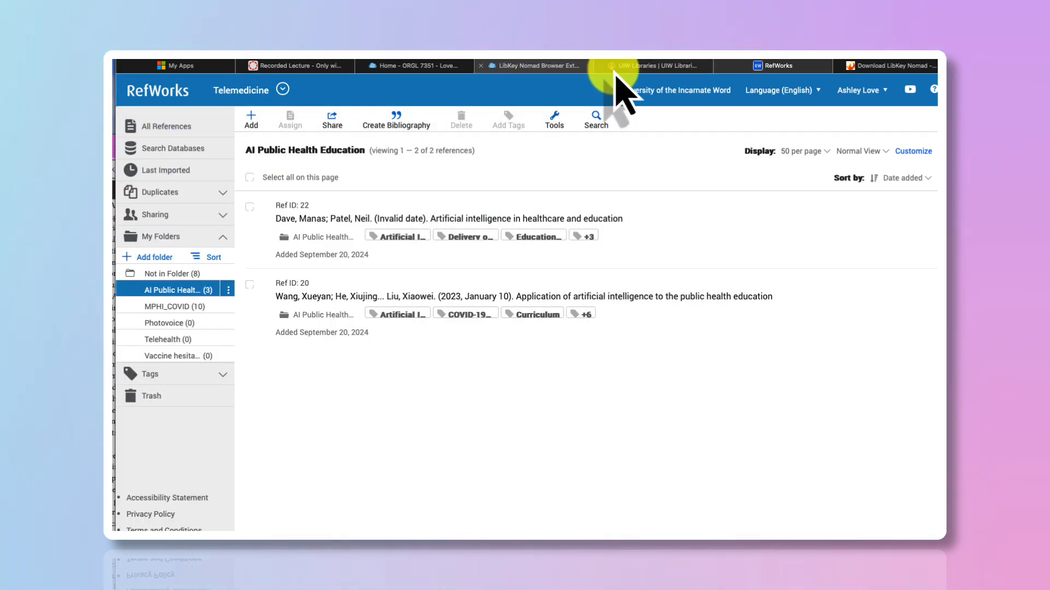
pyautogui.click(643, 68)
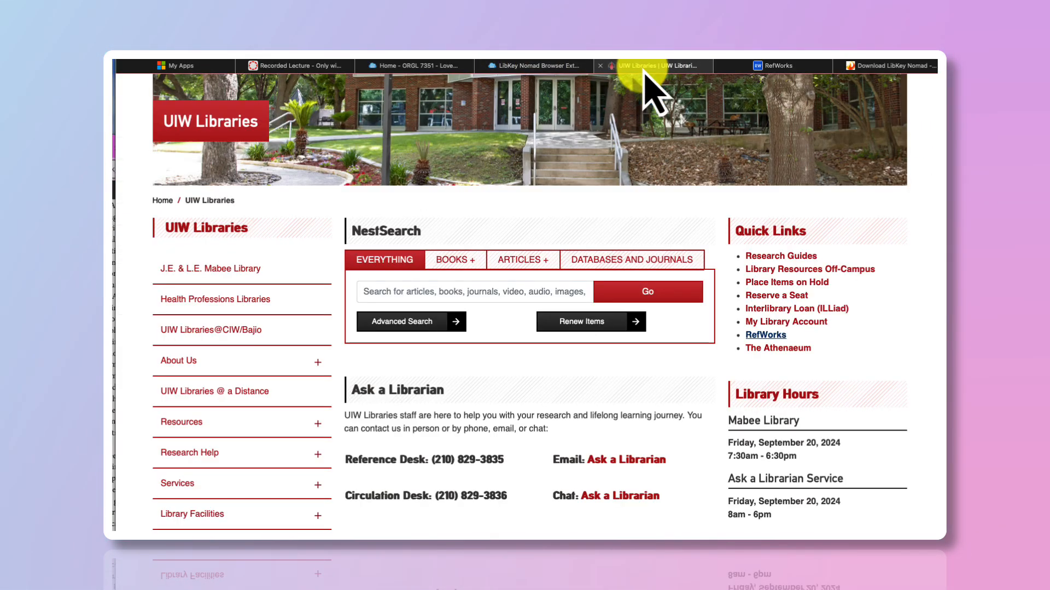
# Step: Search everything in NestSearch for "(AI) and (public health) and (education)"
pyautogui.click(475, 286)
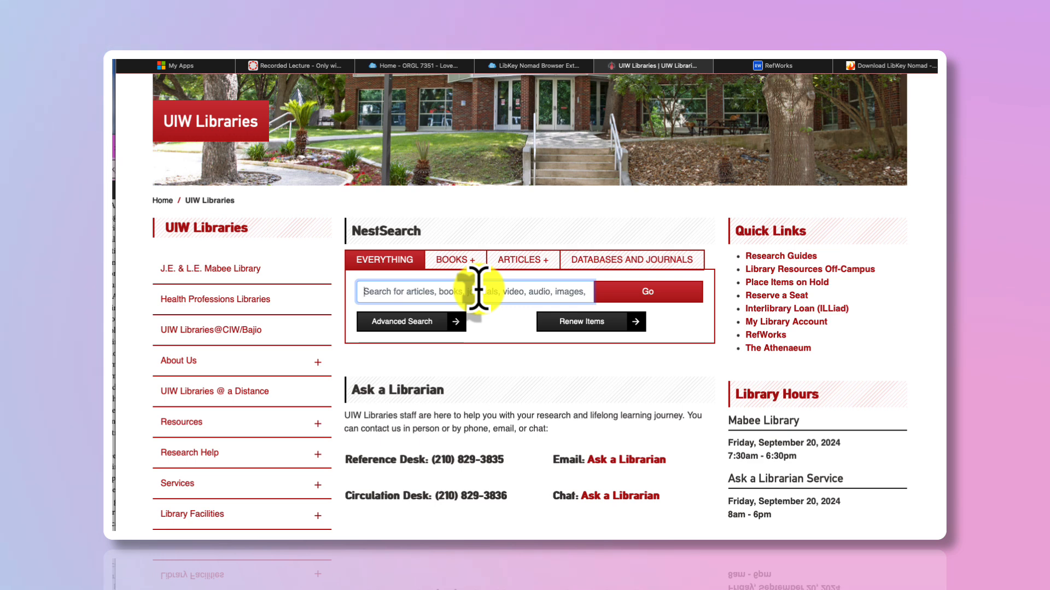
pyautogui.write('AI and')
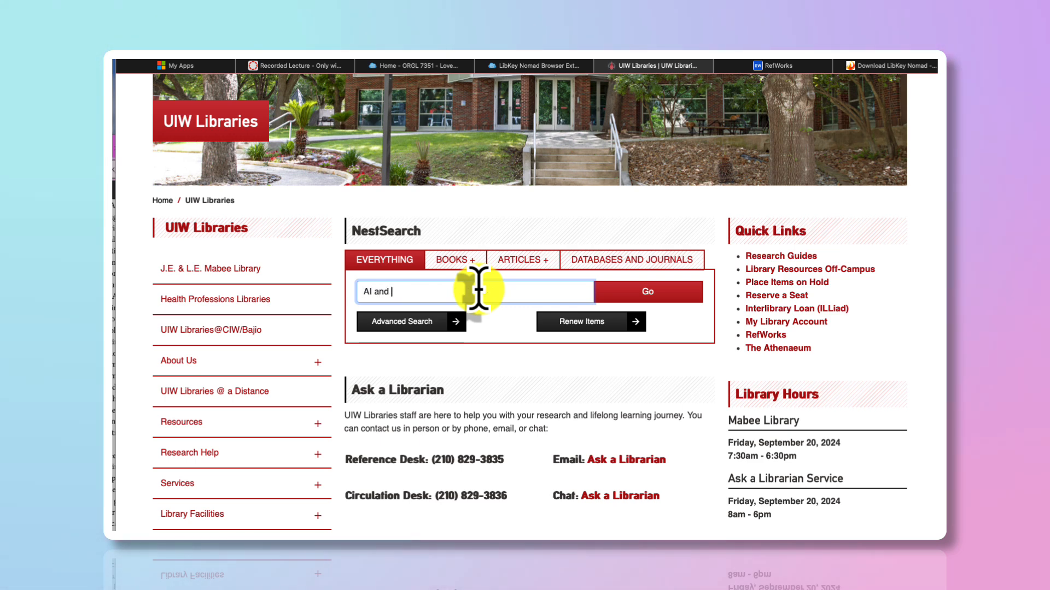
pyautogui.write(' public health and education')
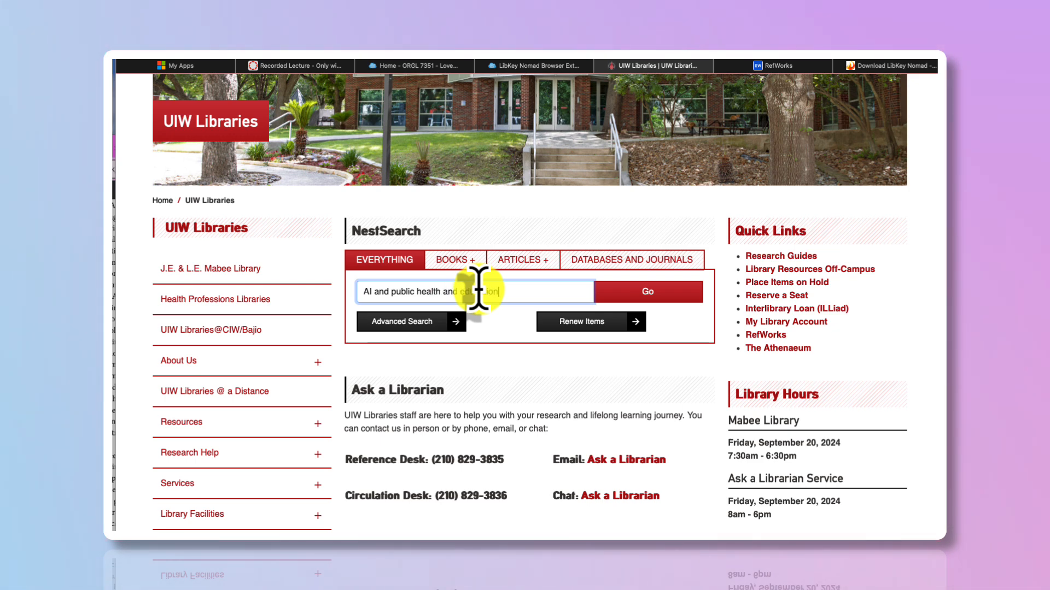
pyautogui.click(392, 293)
pyautogui.press('BackSpace')
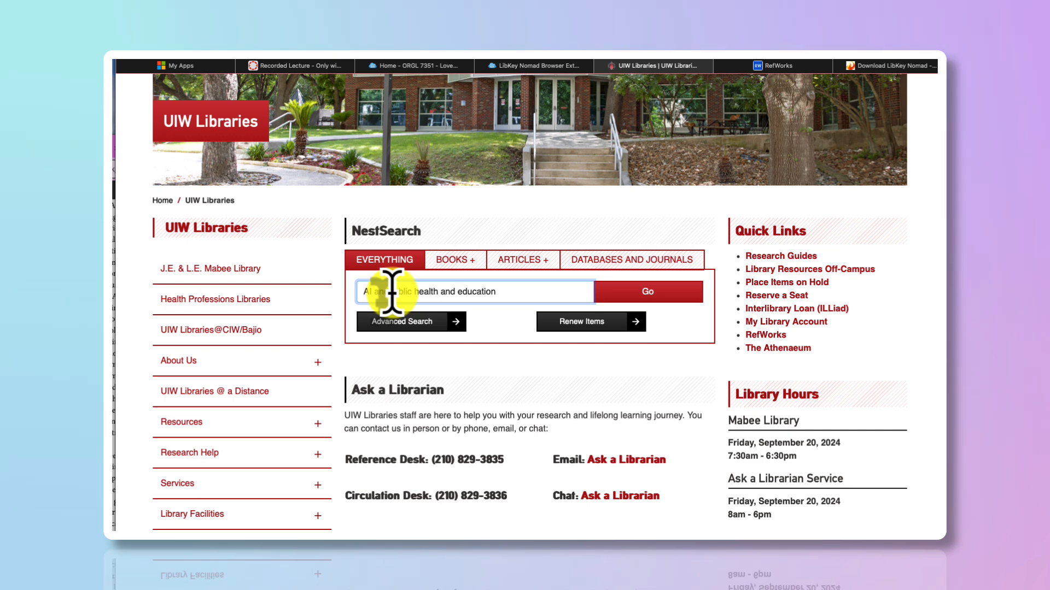
pyautogui.write('"')
pyautogui.write(')')
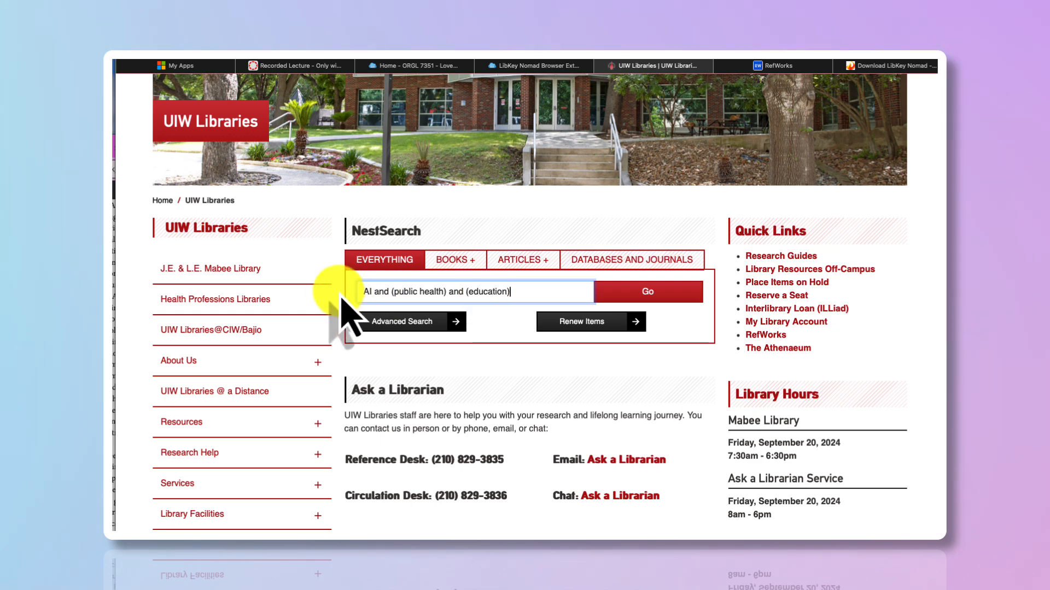
pyautogui.write('(AI')
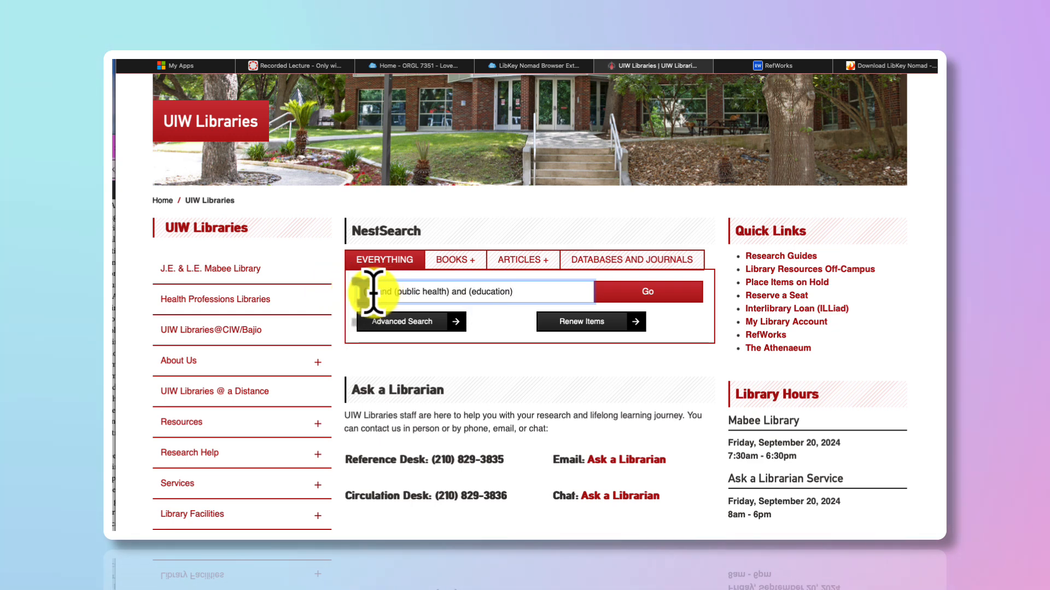
pyautogui.write(')')
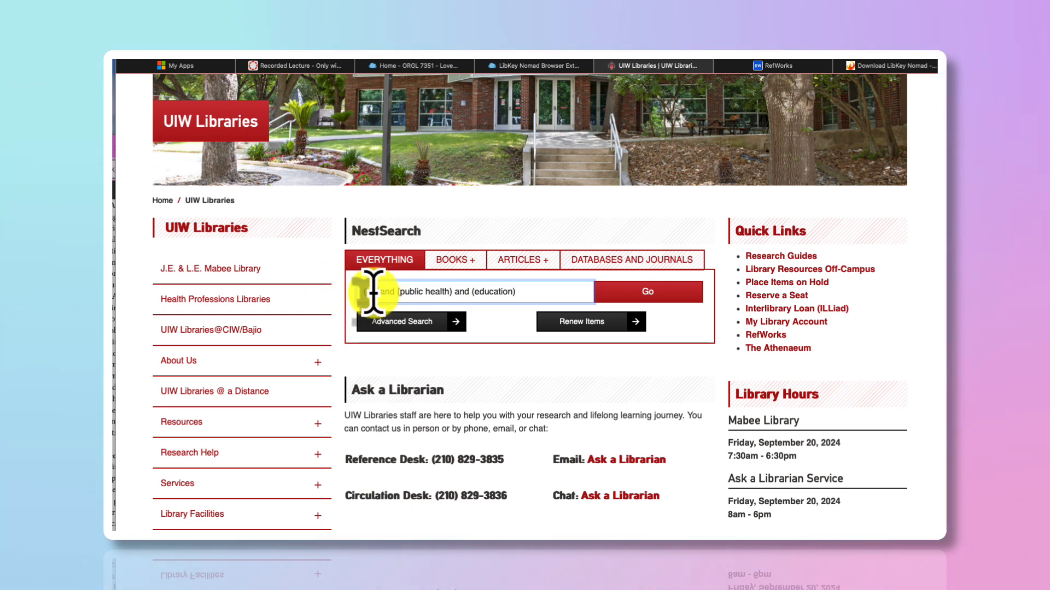
pyautogui.click(645, 294)
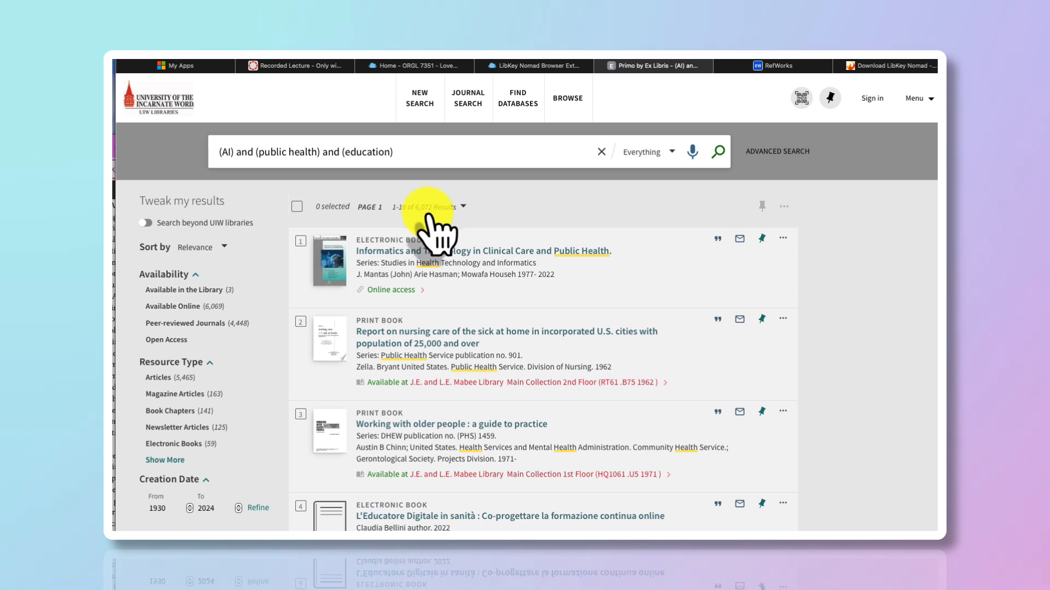
# Step: Filter the search results to Peer-reviewed Journals with a creation date from 2020 to 2024
pyautogui.click(204, 325)
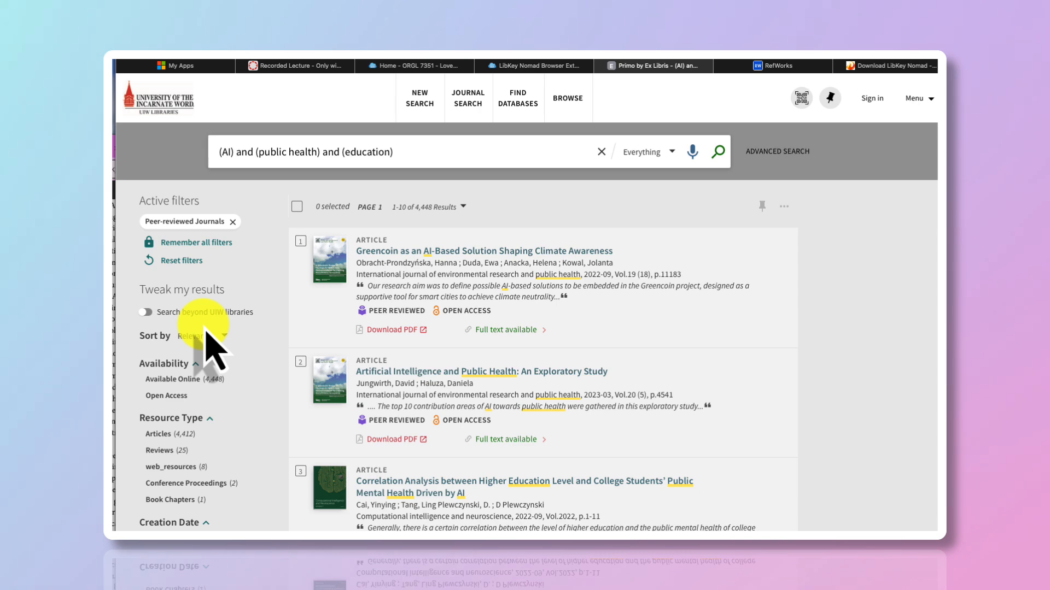
pyautogui.scroll(-2, 230, 363)
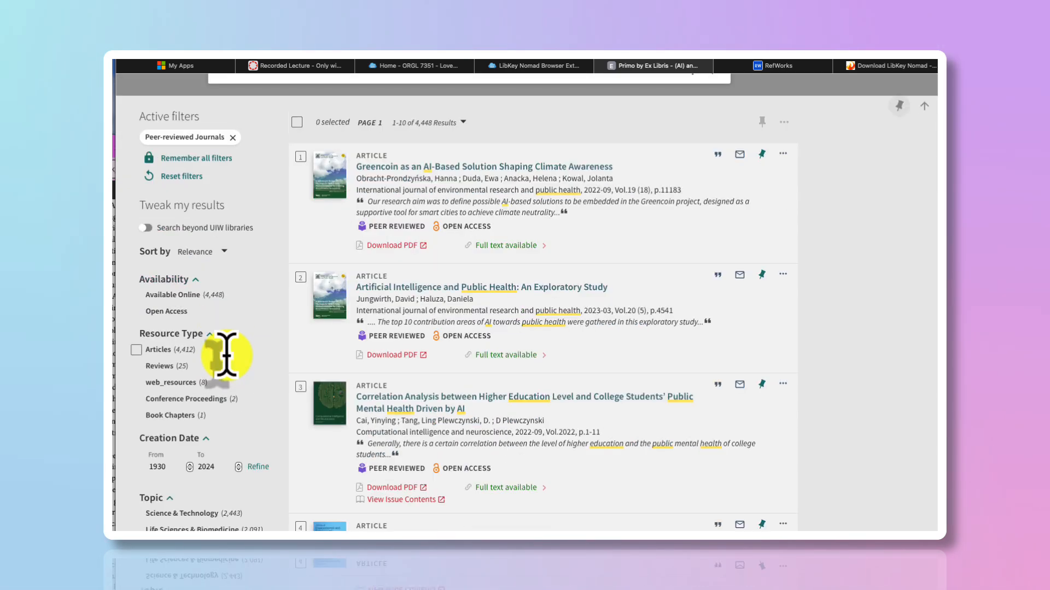
pyautogui.scroll(-3, 224, 355)
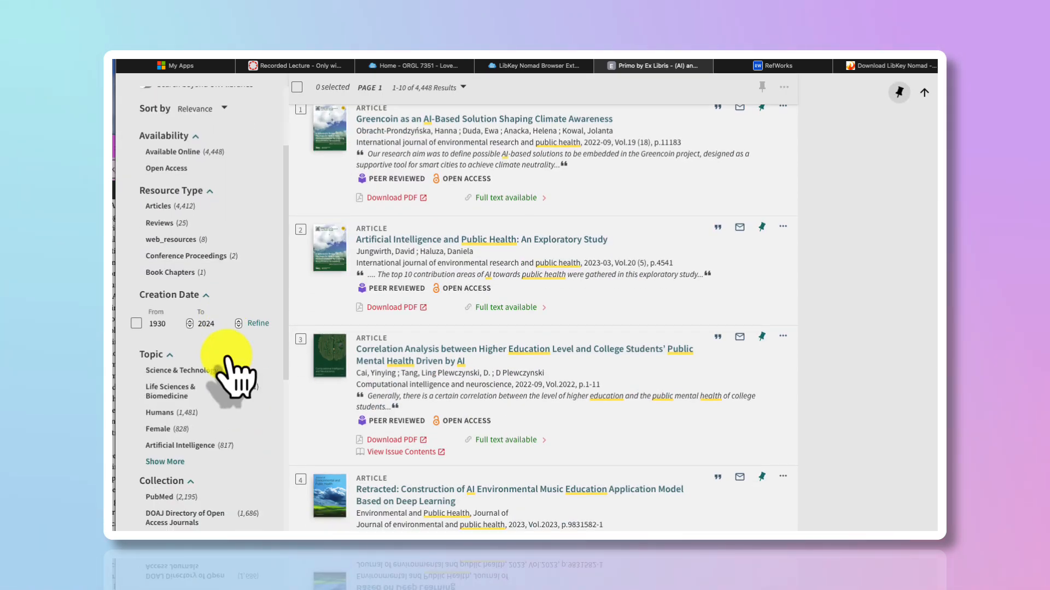
pyautogui.scroll(-4, 229, 361)
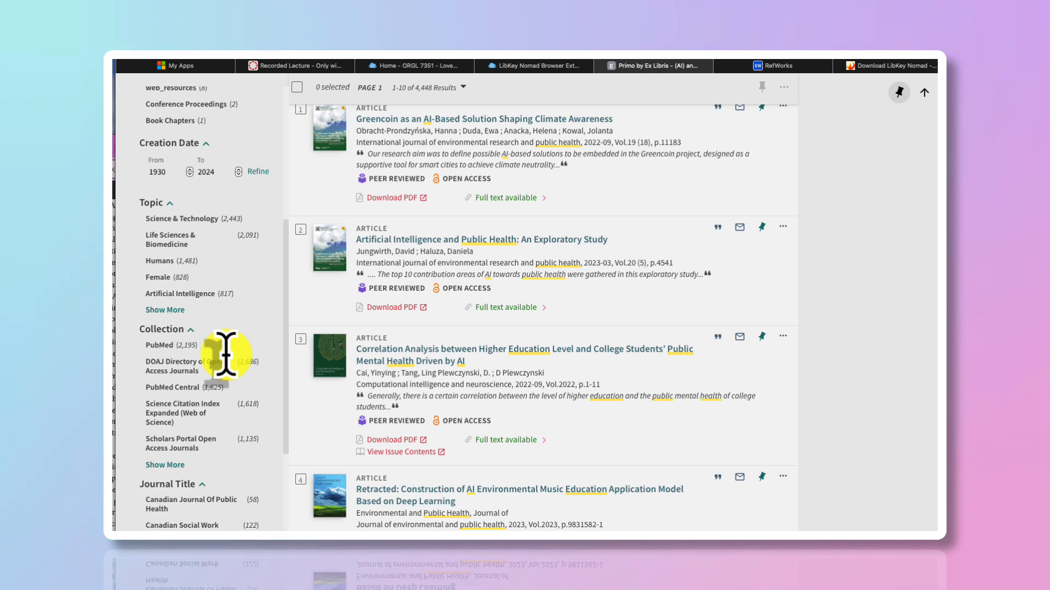
pyautogui.scroll(5, 225, 356)
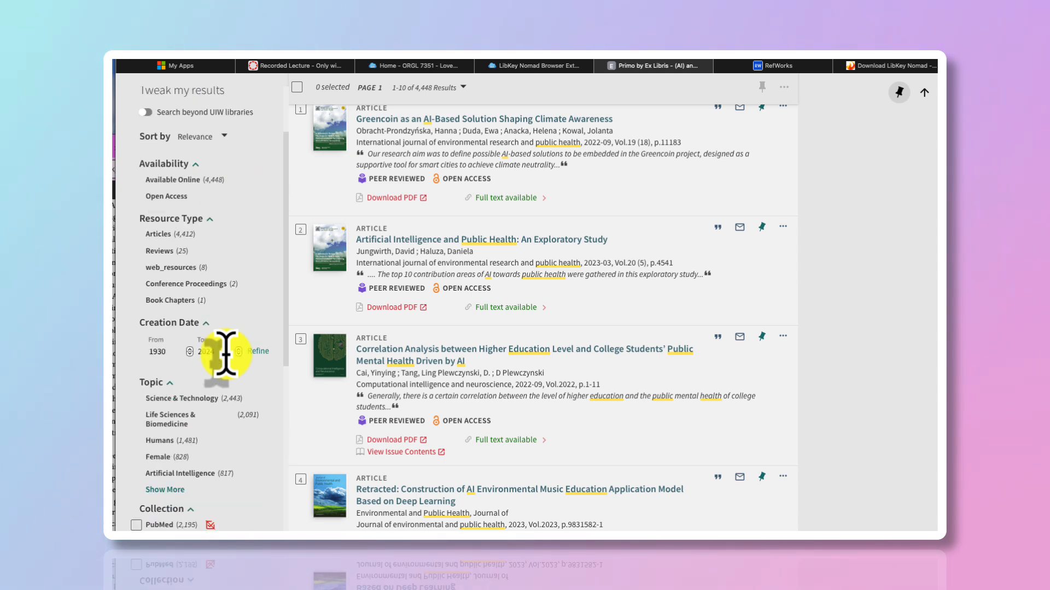
pyautogui.click(157, 352)
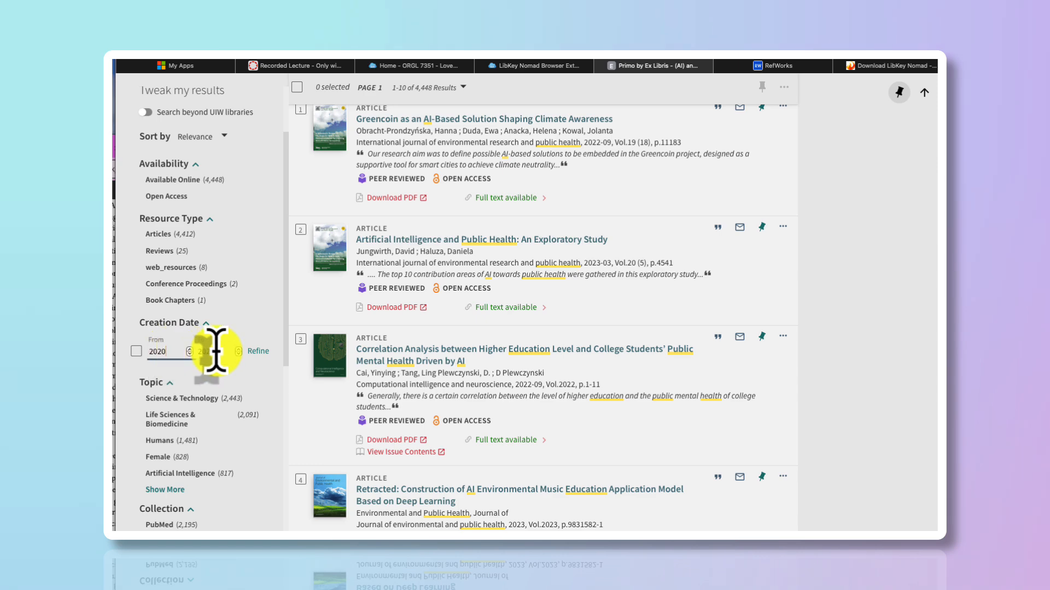
pyautogui.click(258, 351)
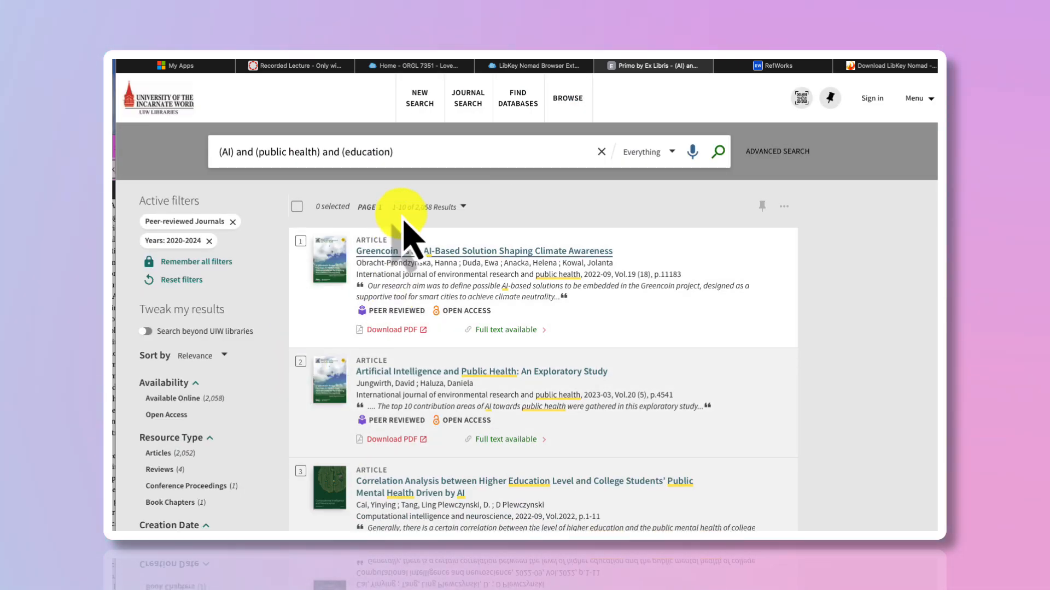
# Step: Limit the filtered search results to English-language items
pyautogui.scroll(-1, 244, 350)
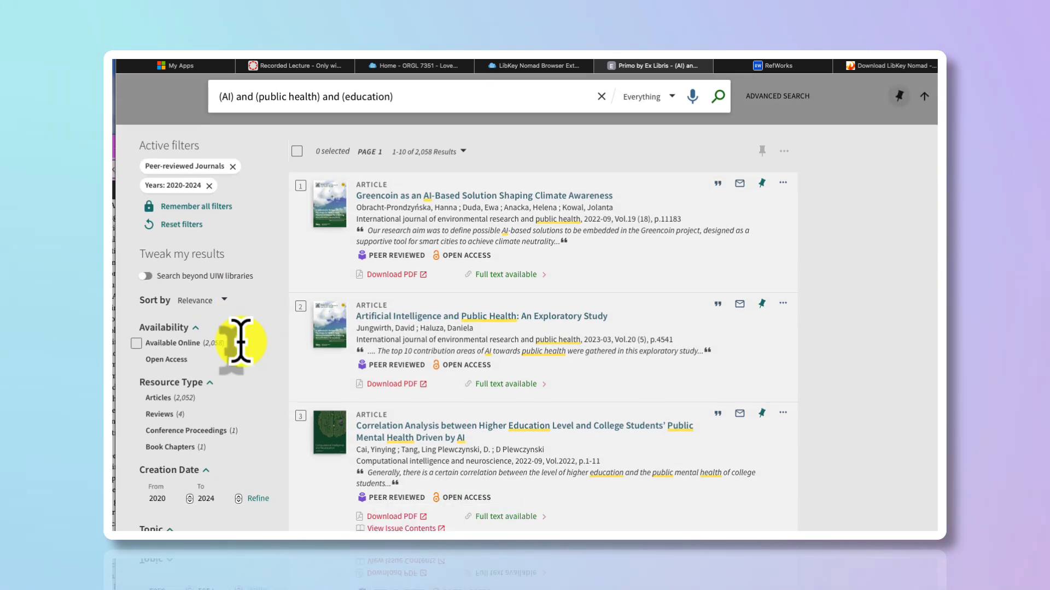
pyautogui.scroll(-1, 241, 342)
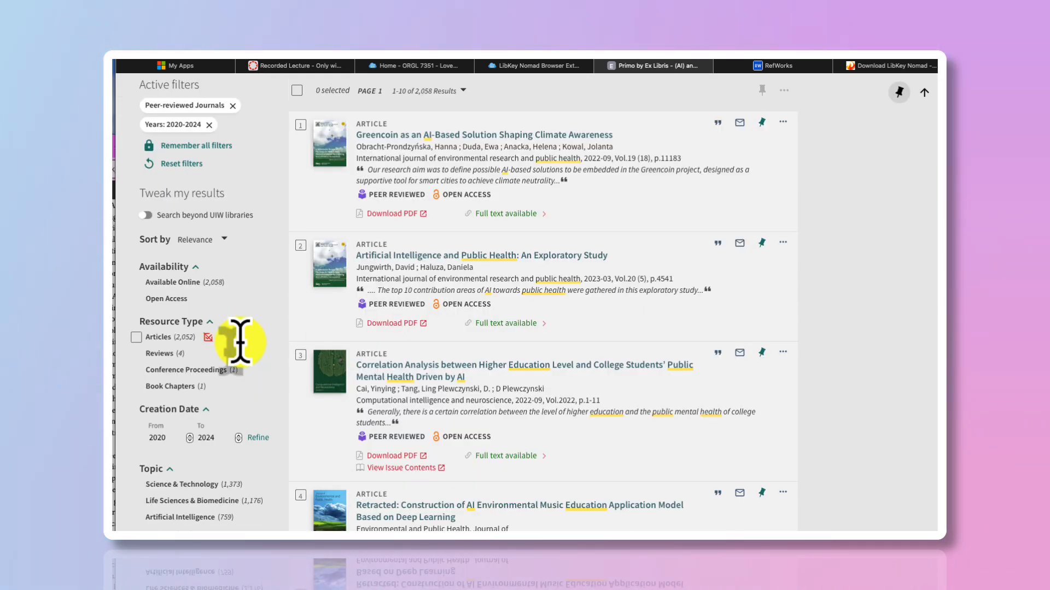
pyautogui.scroll(-2, 241, 342)
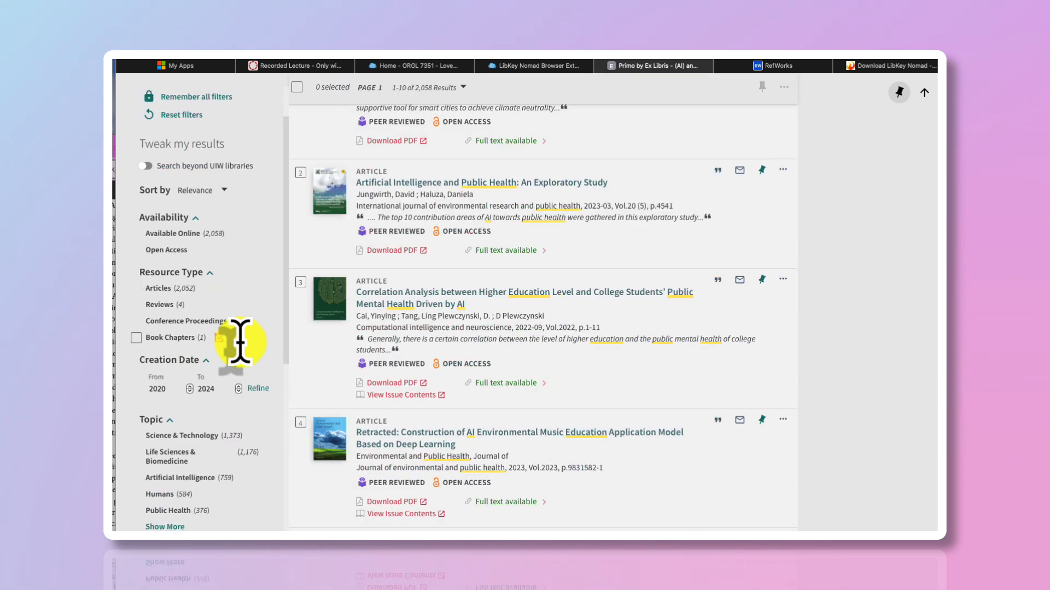
pyautogui.scroll(-5, 241, 342)
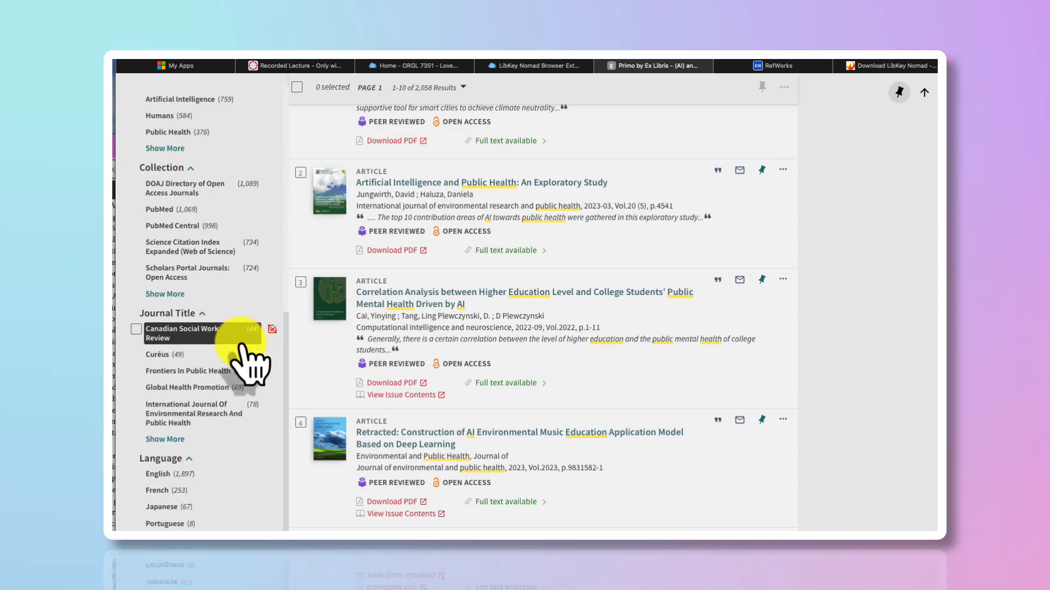
pyautogui.click(158, 462)
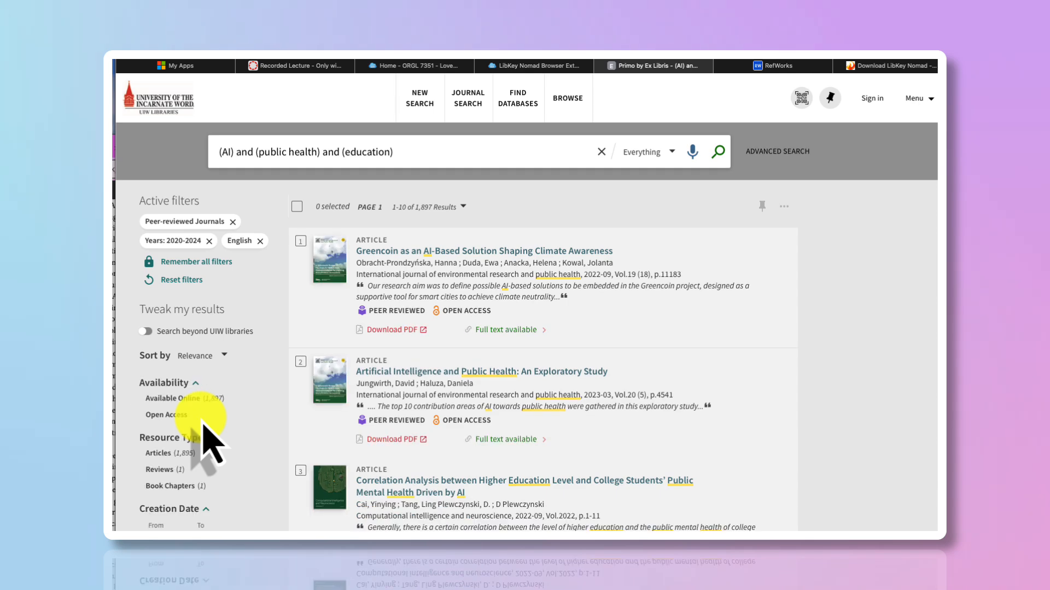
# Step: Browse the results, open the record "Artificial Intelligence and Public Health: An Exploratory Study" and send it to RefWorks
pyautogui.scroll(-3, 210, 443)
pyautogui.scroll(-6, 210, 442)
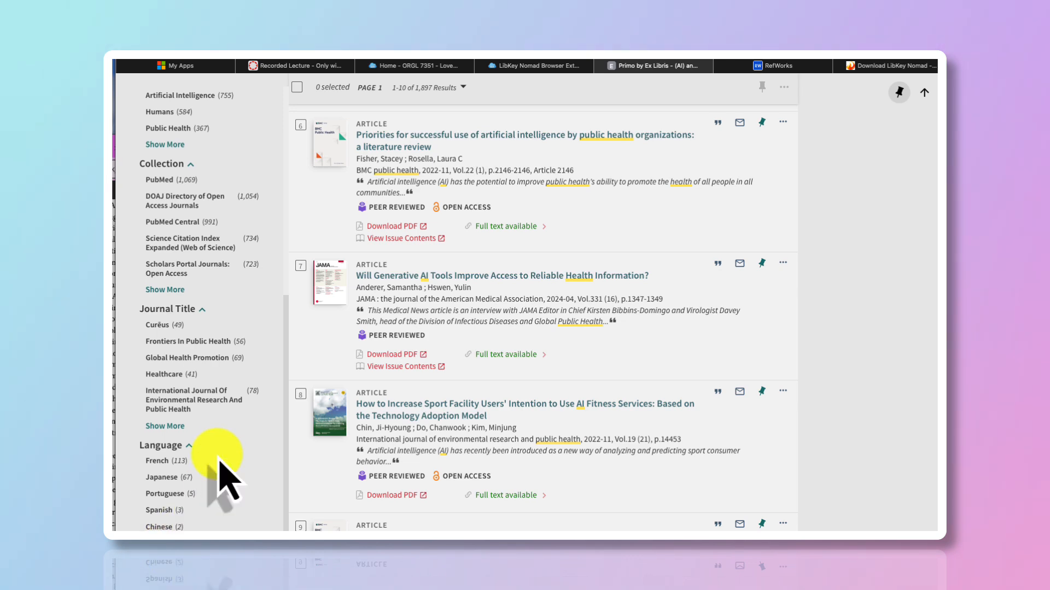
pyautogui.scroll(-5, 221, 479)
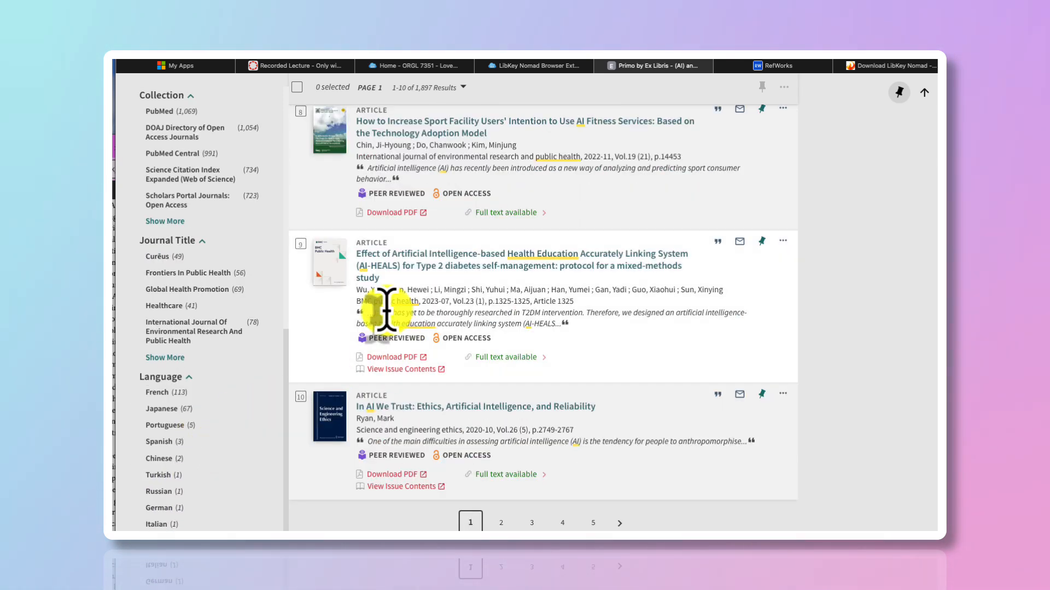
pyautogui.scroll(5, 529, 306)
pyautogui.scroll(8, 530, 312)
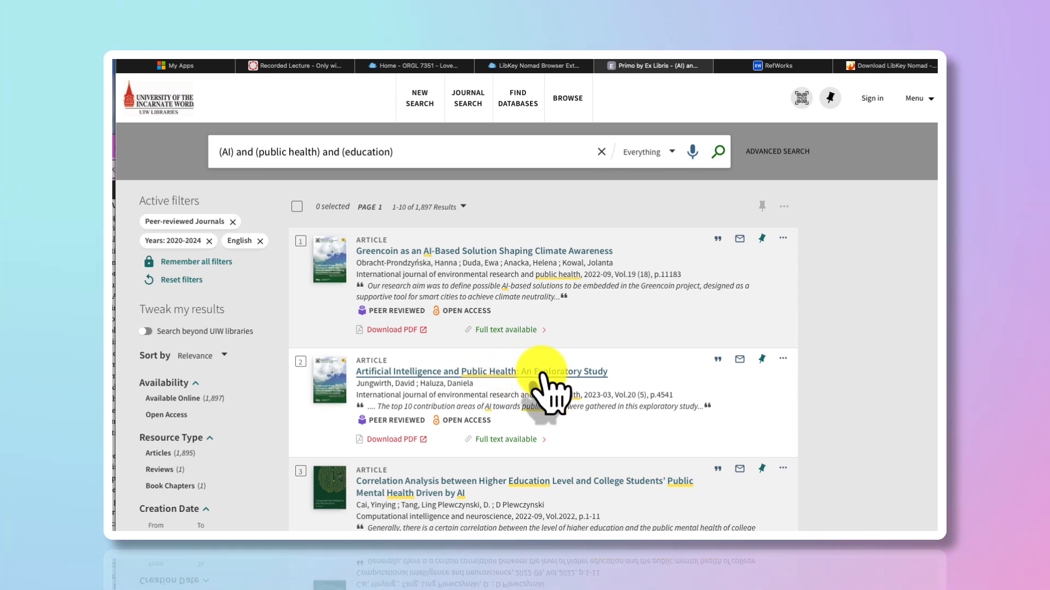
pyautogui.click(595, 373)
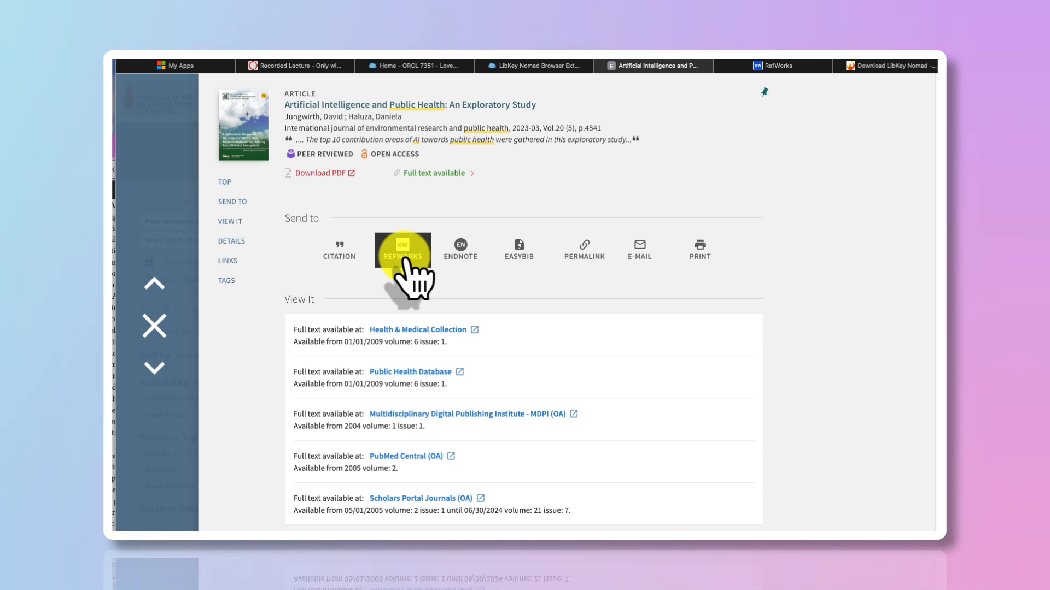
pyautogui.click(403, 257)
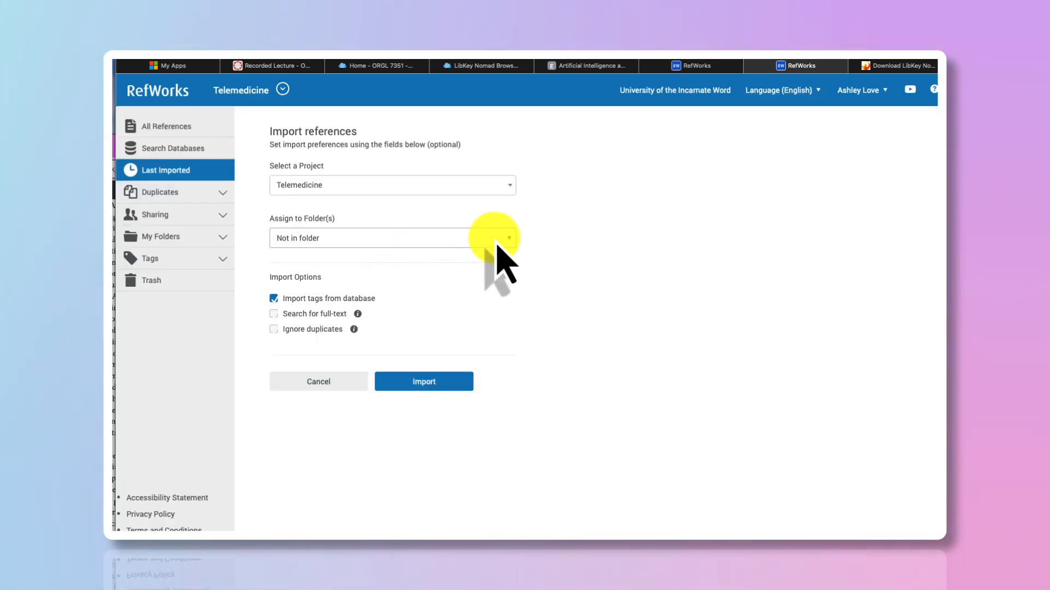
# Step: Import the reference into the "AI Public Health Education" folder of the Telemedicine project and view the folder's contents
pyautogui.click(509, 185)
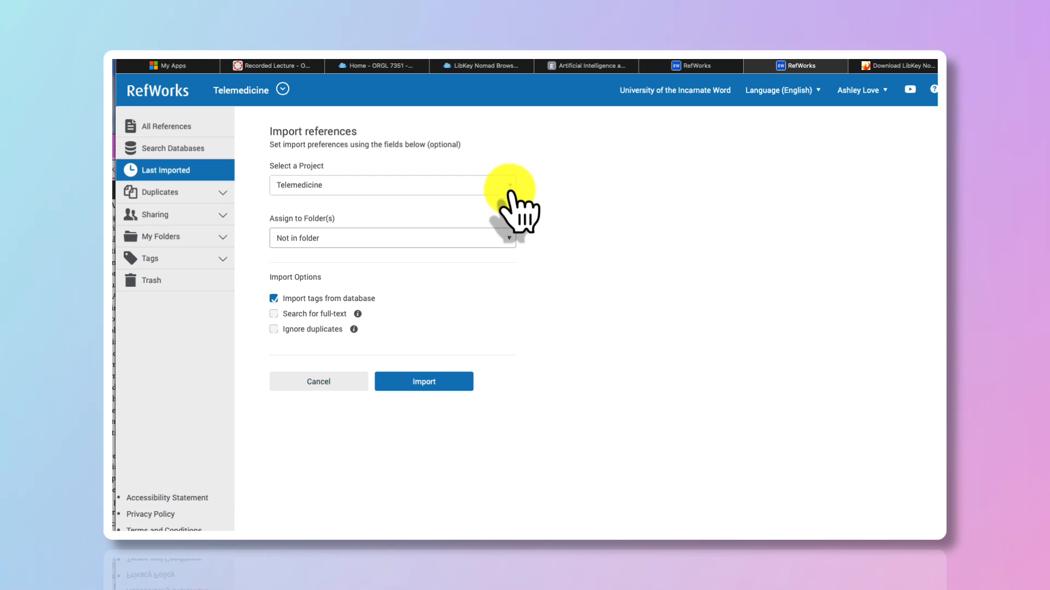
pyautogui.click(506, 239)
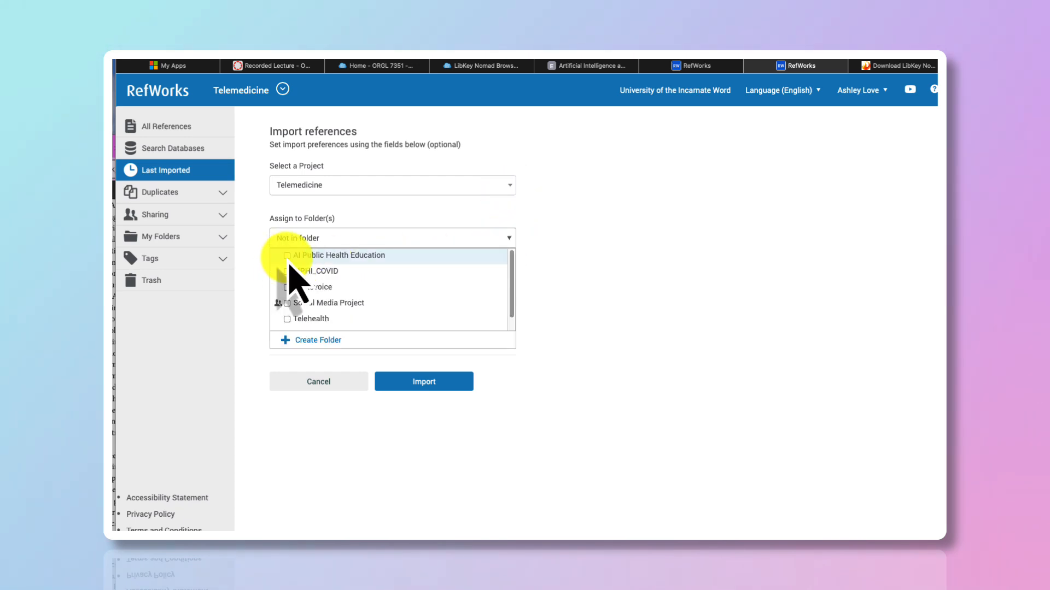
pyautogui.click(425, 382)
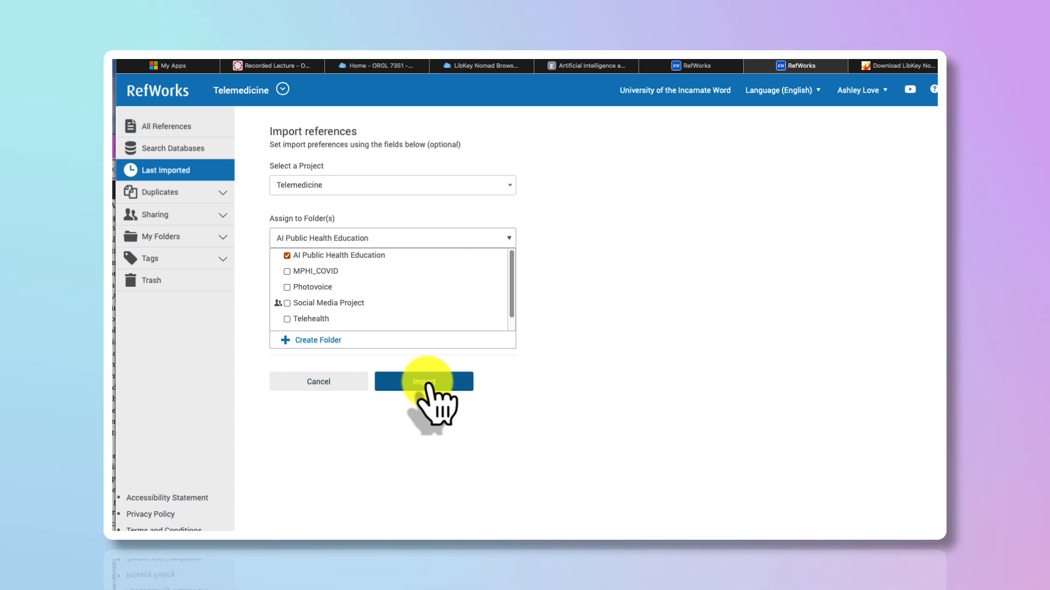
pyautogui.click(427, 382)
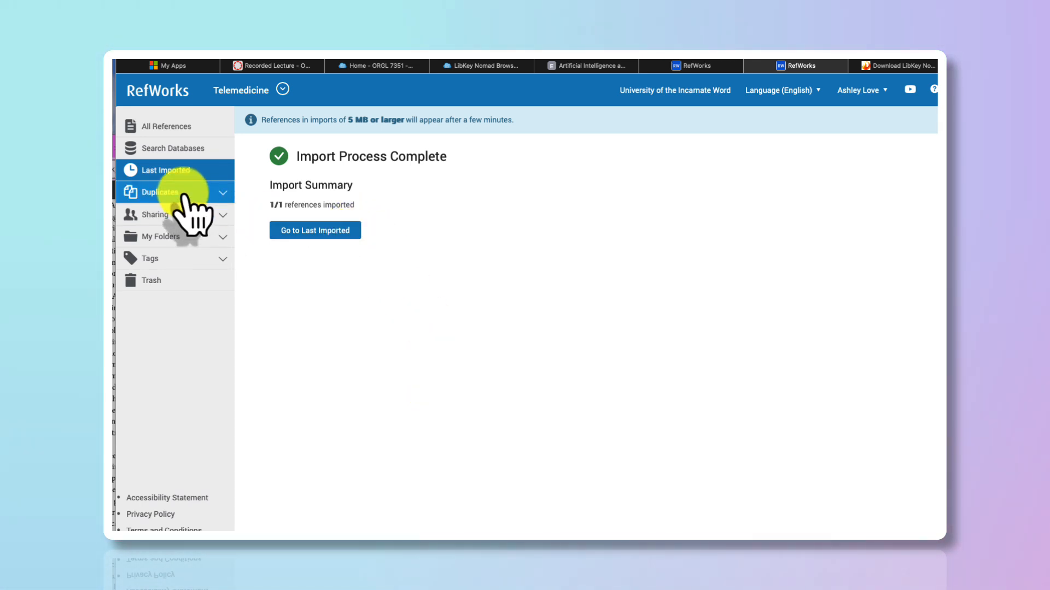
pyautogui.click(188, 236)
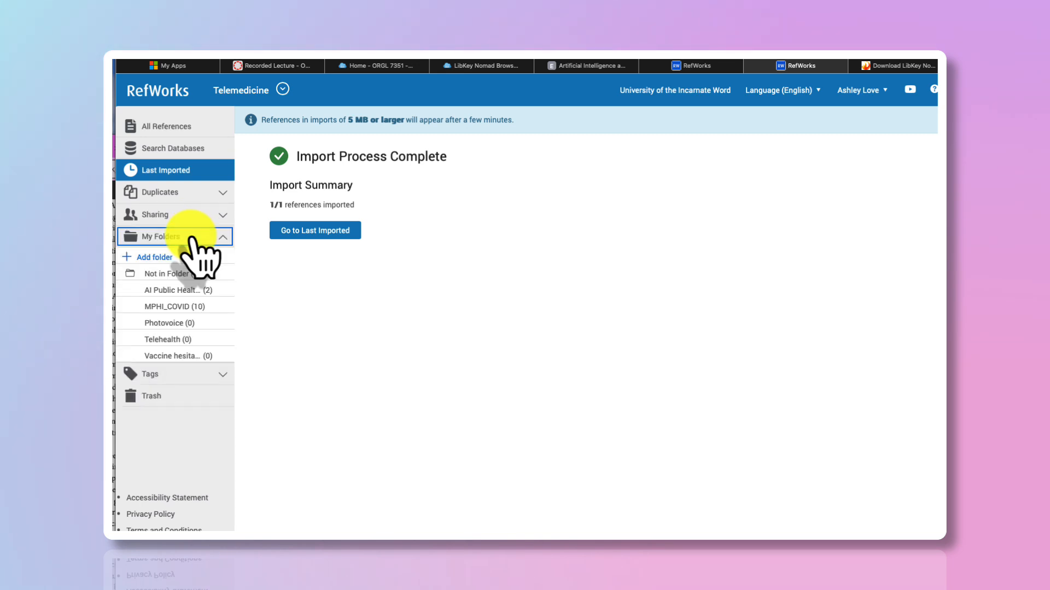
pyautogui.click(187, 289)
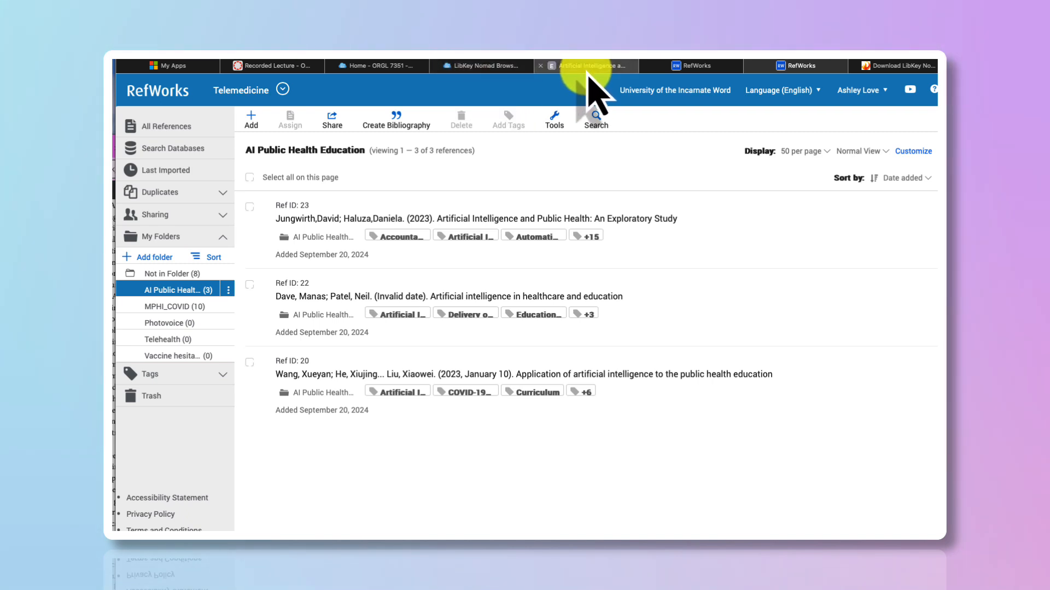
# Step: Return to the library record of the exploratory study article and open its EndNote export
pyautogui.click(276, 70)
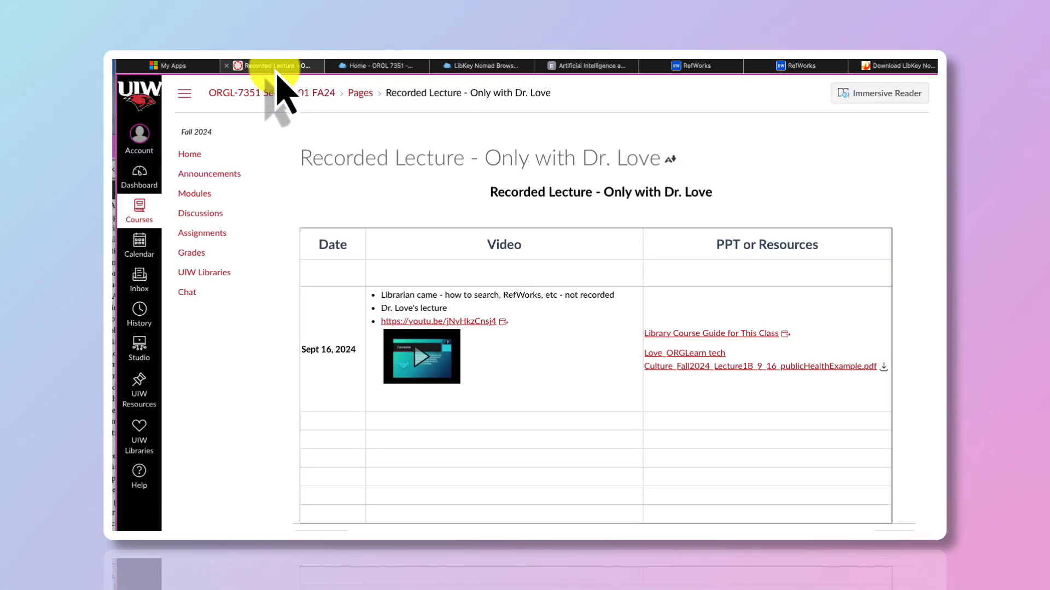
pyautogui.click(375, 70)
pyautogui.click(462, 70)
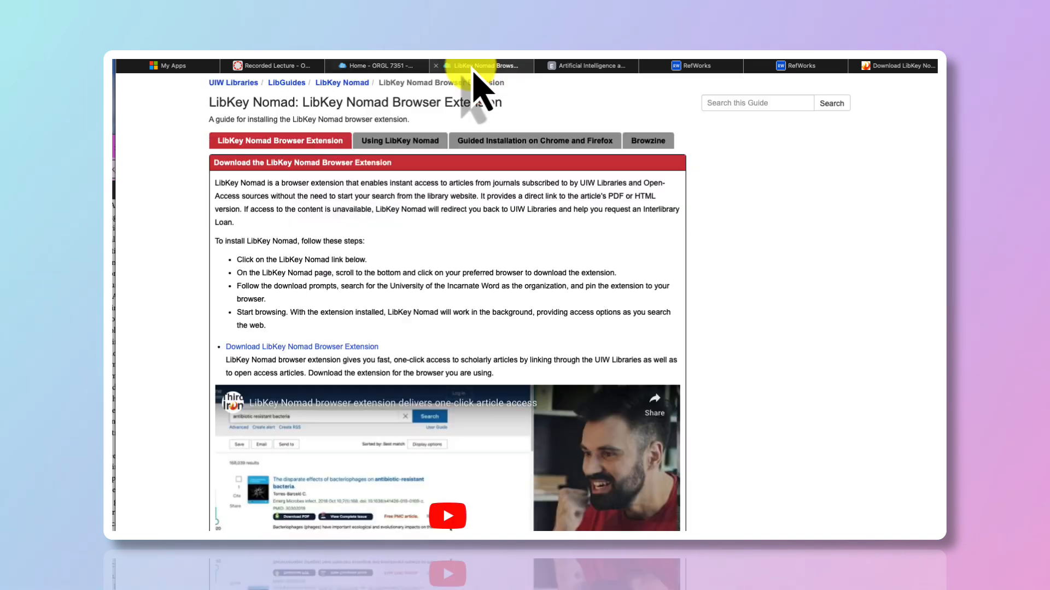
pyautogui.click(595, 66)
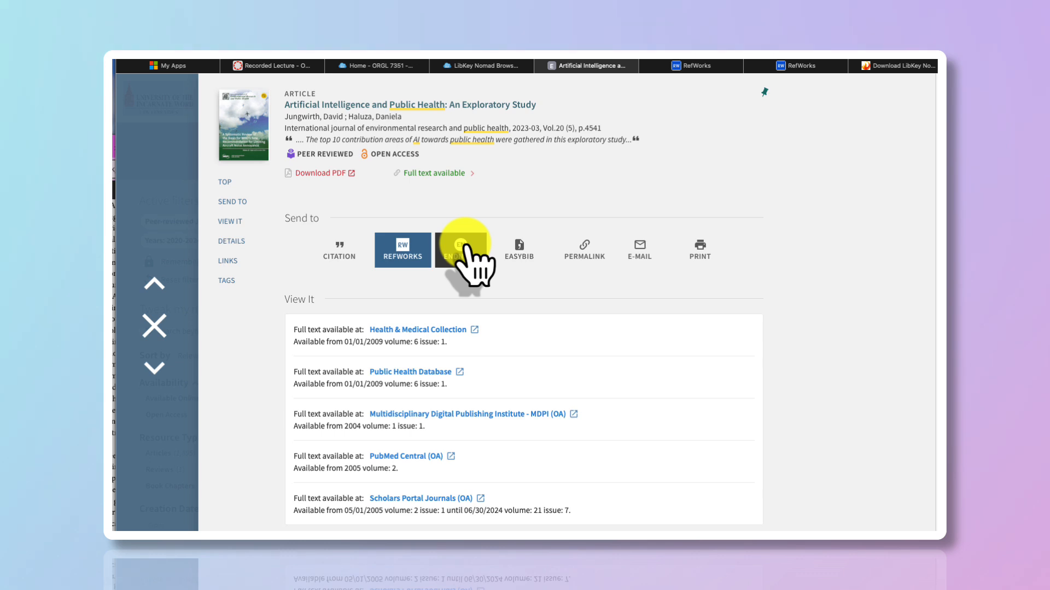
pyautogui.click(465, 247)
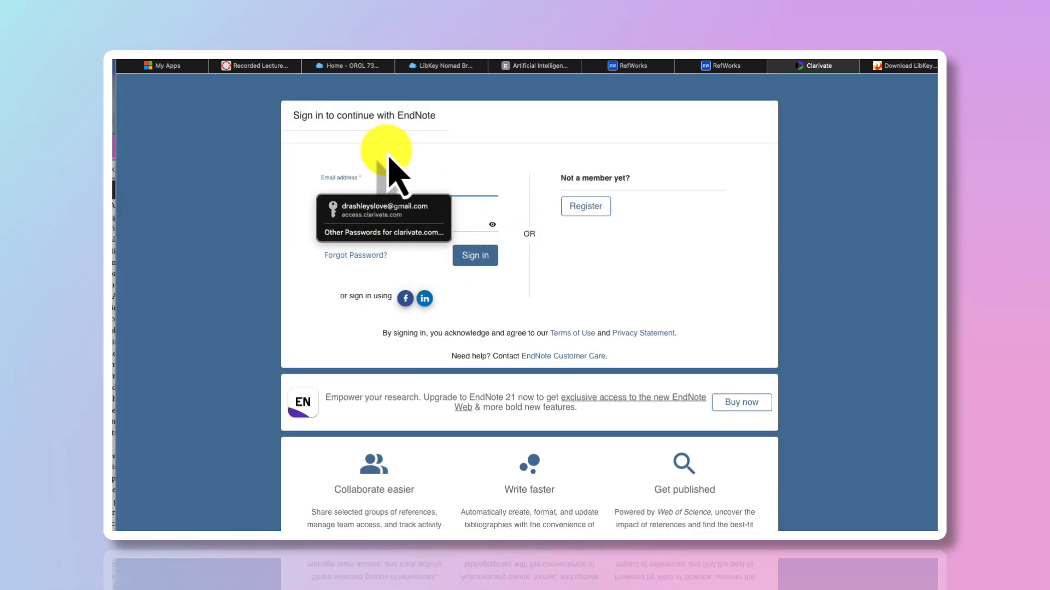
# Step: Close the EndNote sign-in page and review the article record's subjects, description, links and full-text sources
pyautogui.press('super+w')
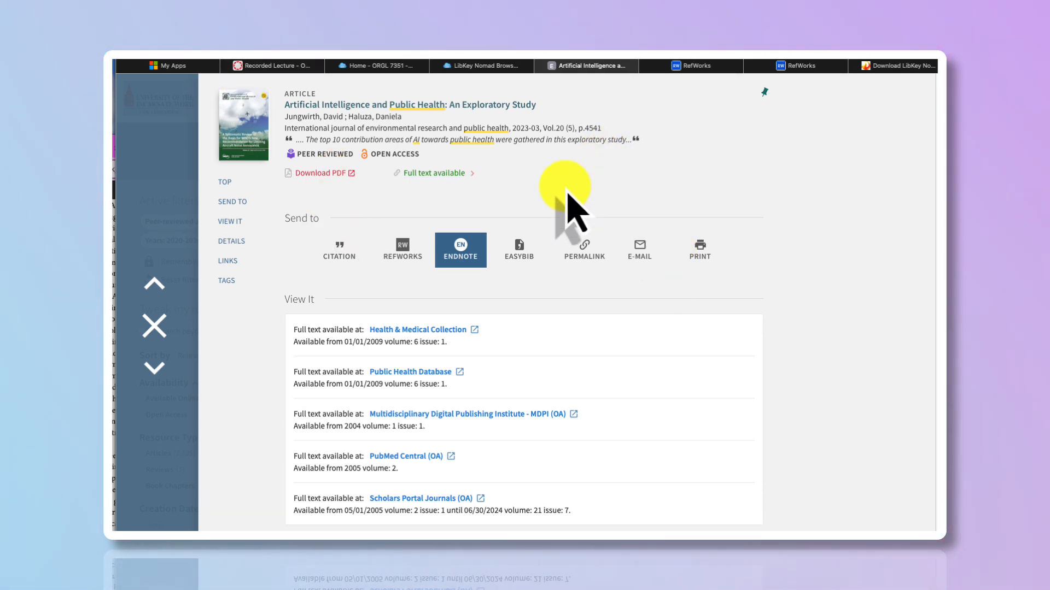
pyautogui.scroll(-1, 566, 309)
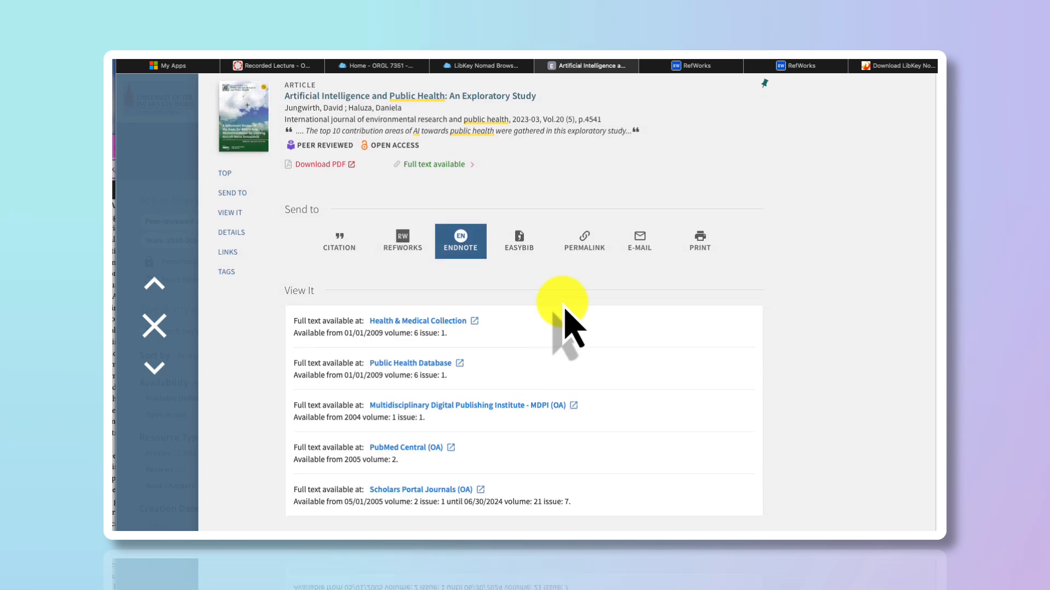
pyautogui.scroll(-10, 567, 311)
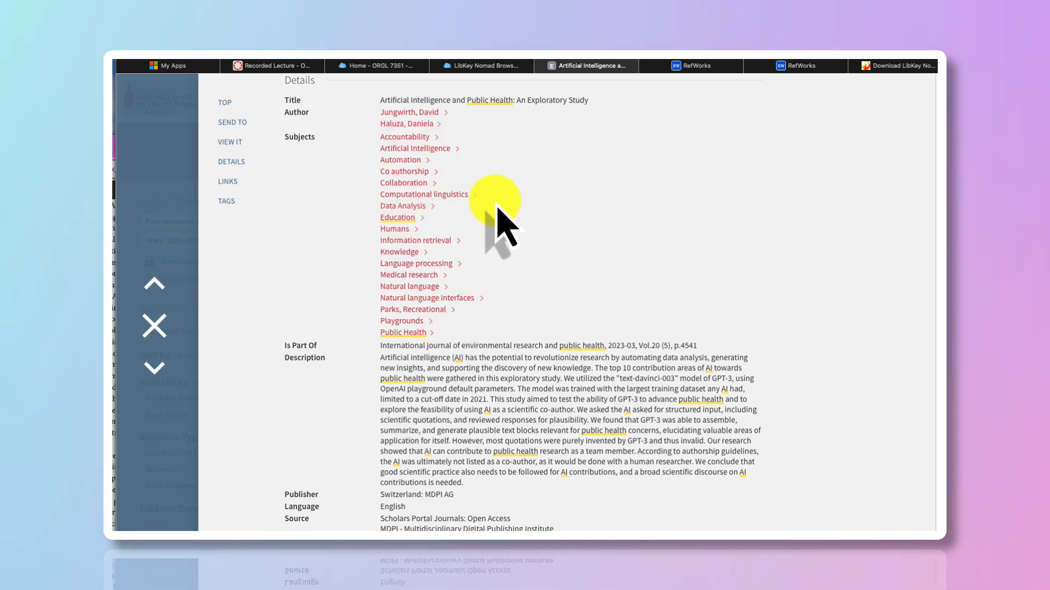
pyautogui.scroll(-3, 497, 175)
pyautogui.scroll(8, 495, 201)
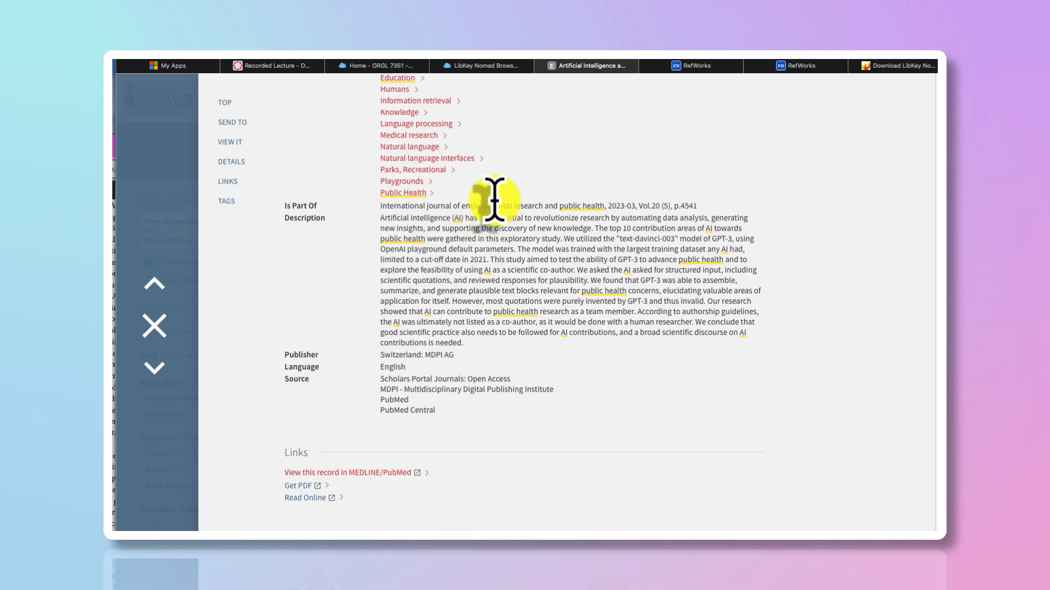
pyautogui.scroll(5, 497, 208)
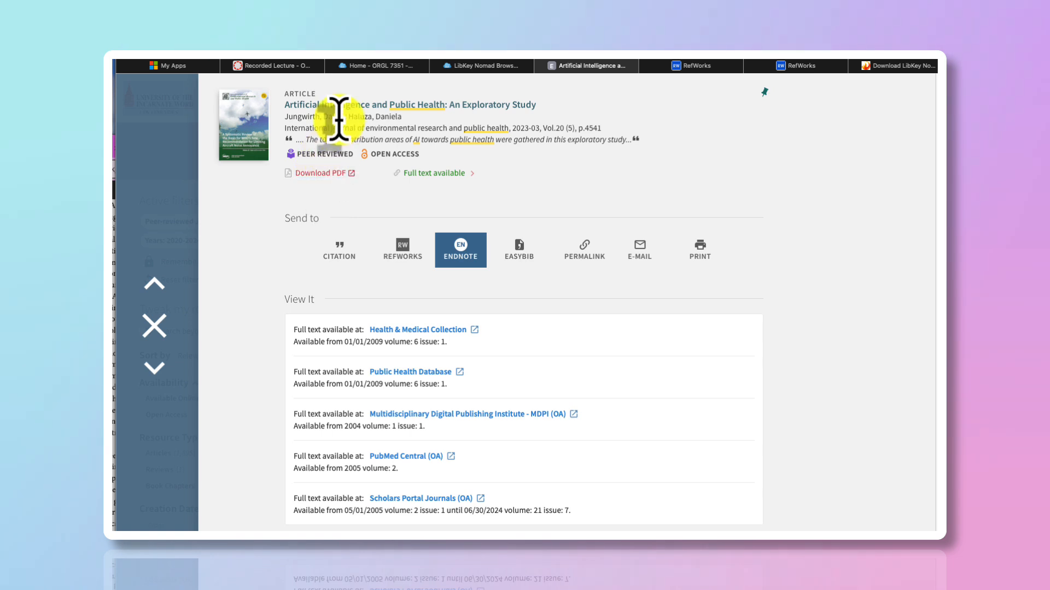
pyautogui.scroll(-3, 431, 186)
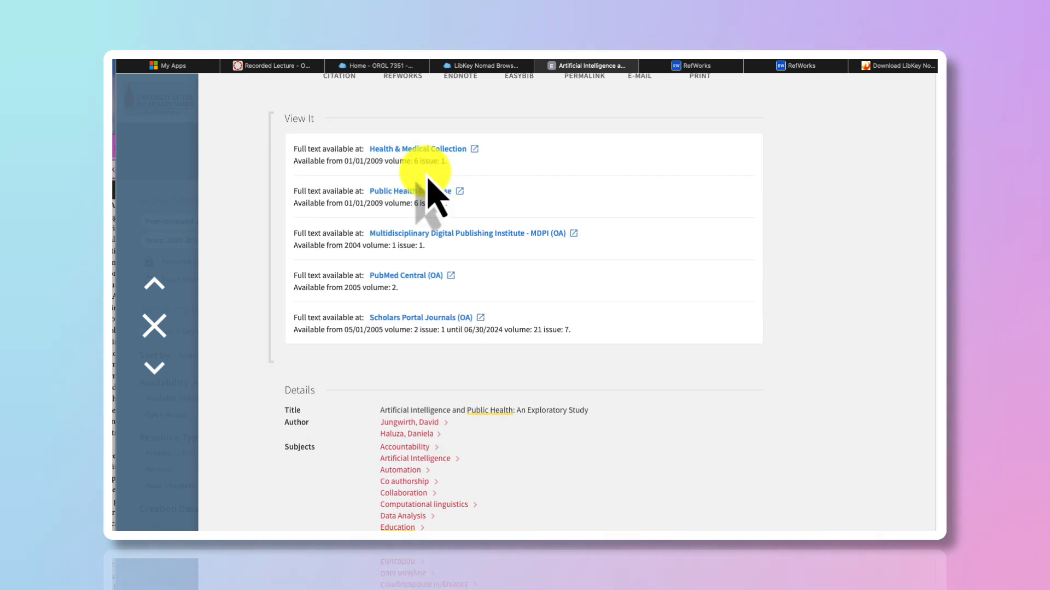
# Step: Open the article's full text from the Health & Medical Collection, dismiss the ProQuest welcome message and read through to the Methods section
pyautogui.click(430, 148)
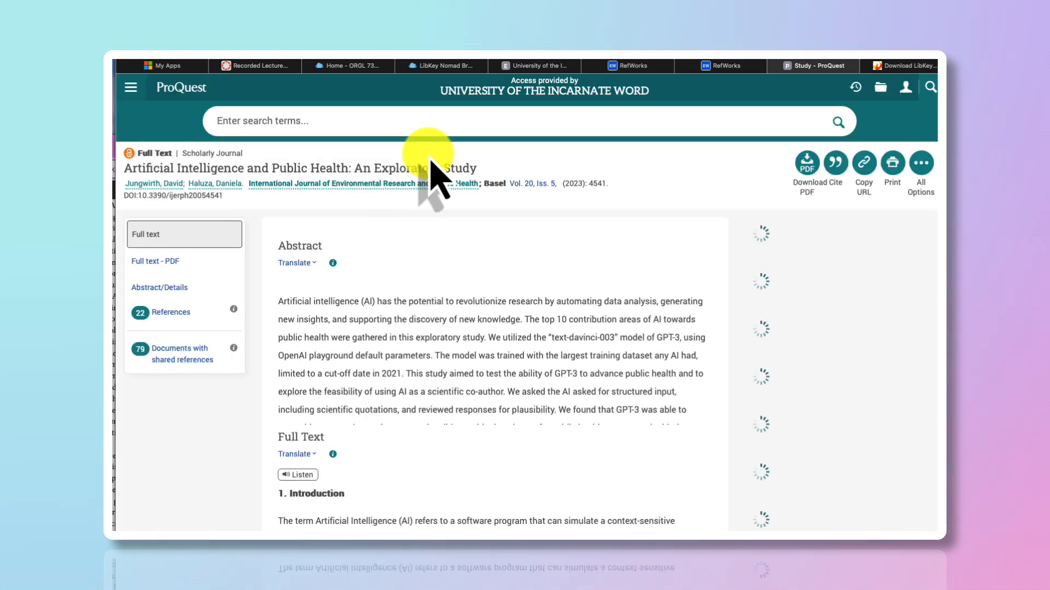
pyautogui.scroll(-1, 500, 252)
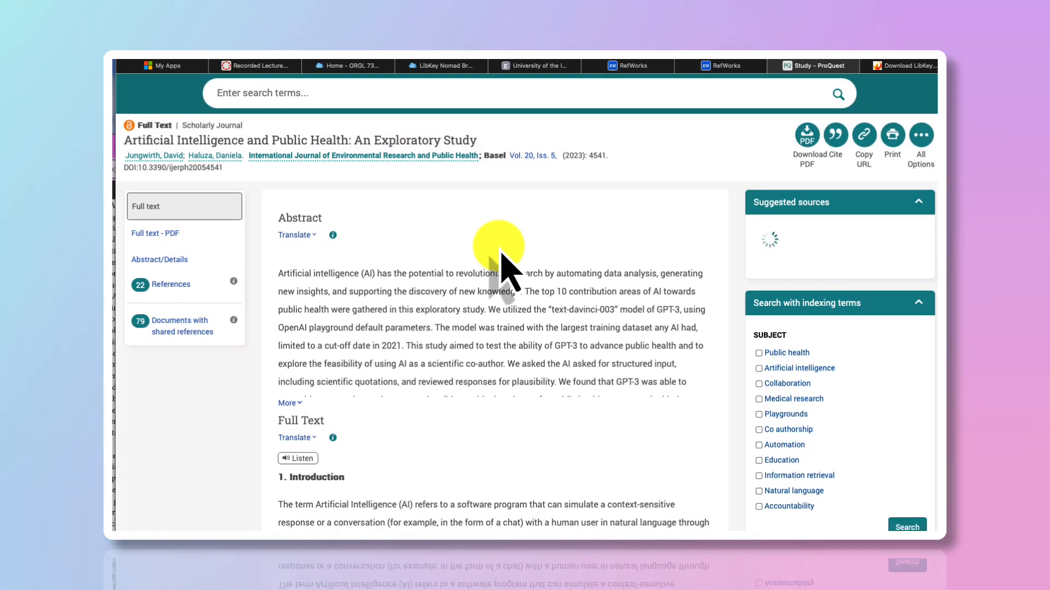
pyautogui.scroll(-15, 501, 254)
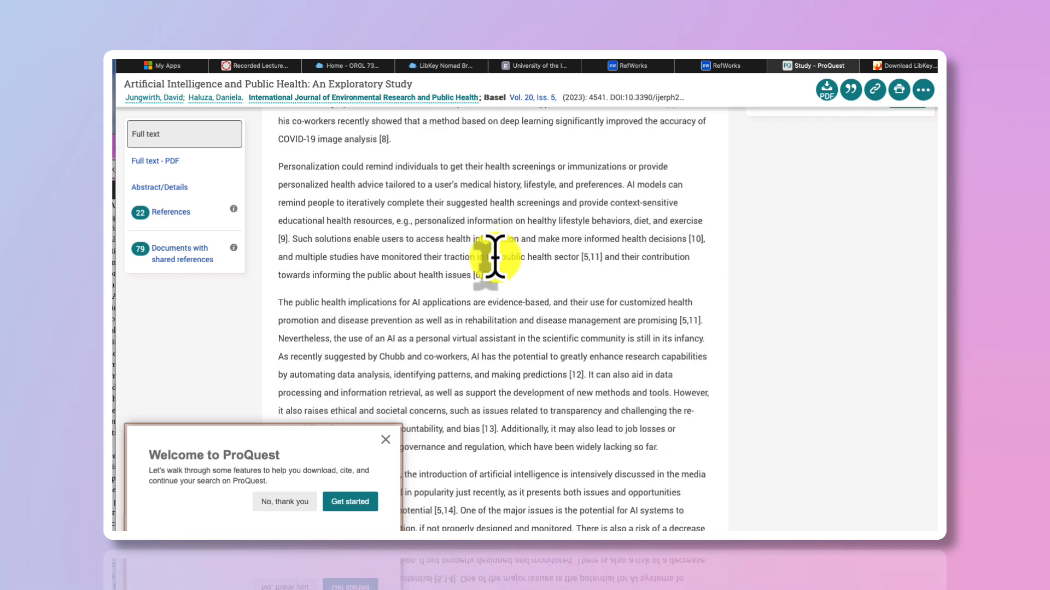
pyautogui.click(385, 439)
pyautogui.scroll(-1, 453, 368)
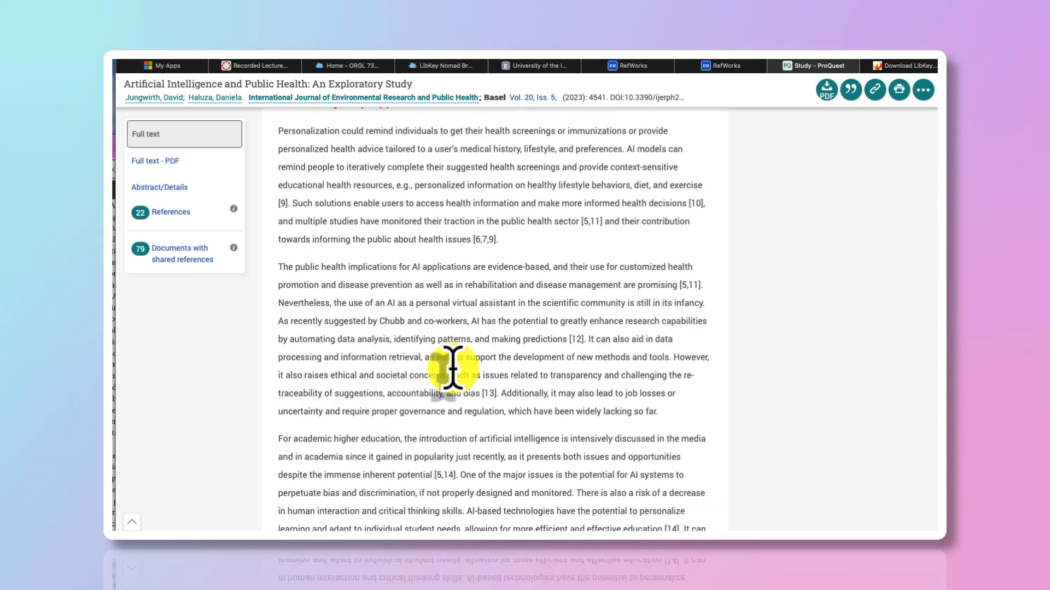
pyautogui.scroll(-10, 453, 367)
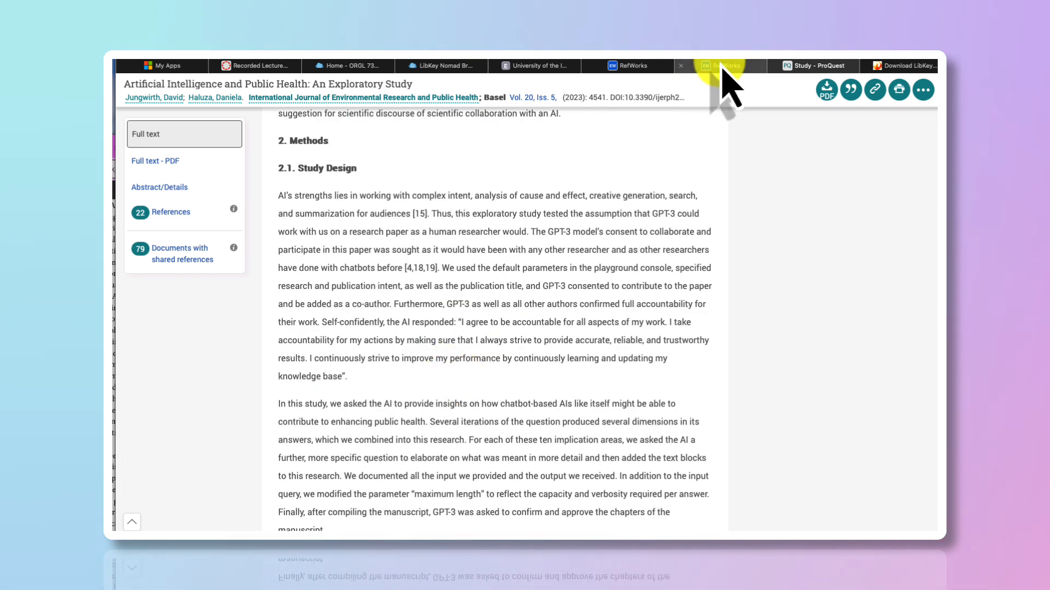
# Step: Switch to RefWorks and view the details of the "Artificial Intelligence and Public Health: An Exploratory Study" reference
pyautogui.click(724, 67)
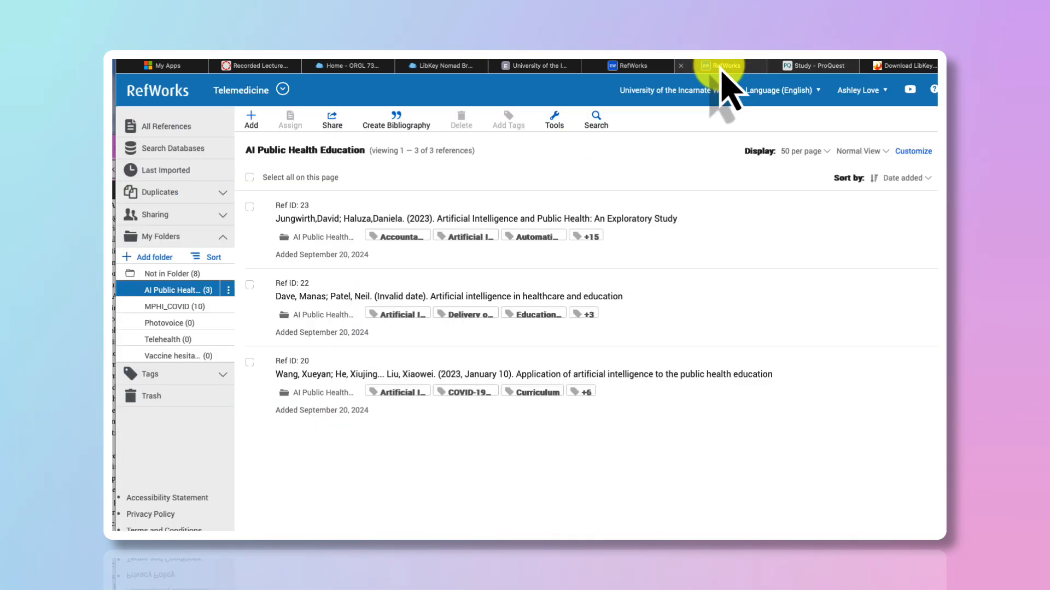
pyautogui.click(504, 222)
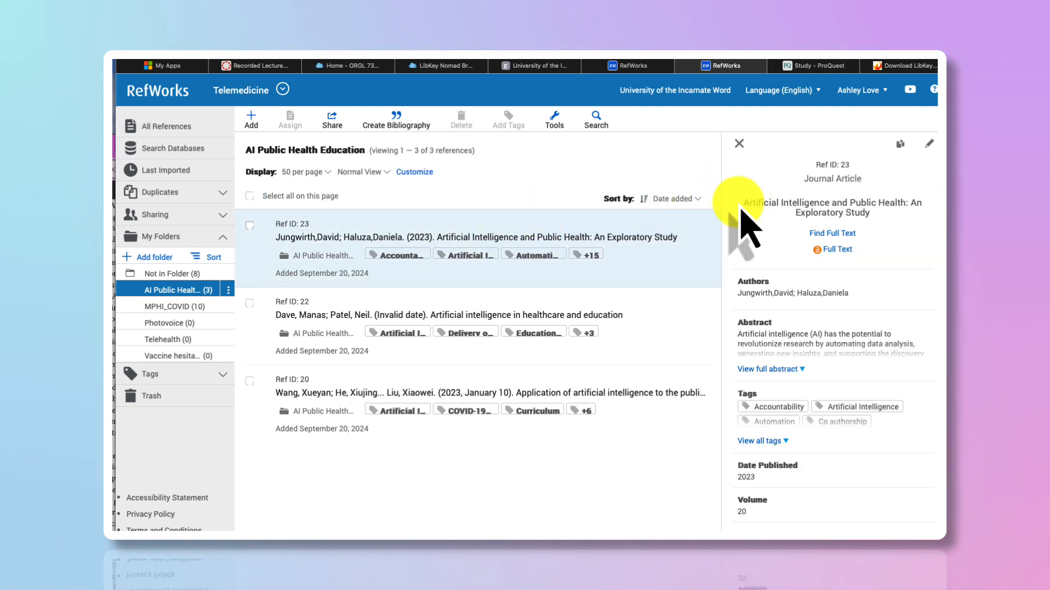
pyautogui.scroll(-5, 773, 203)
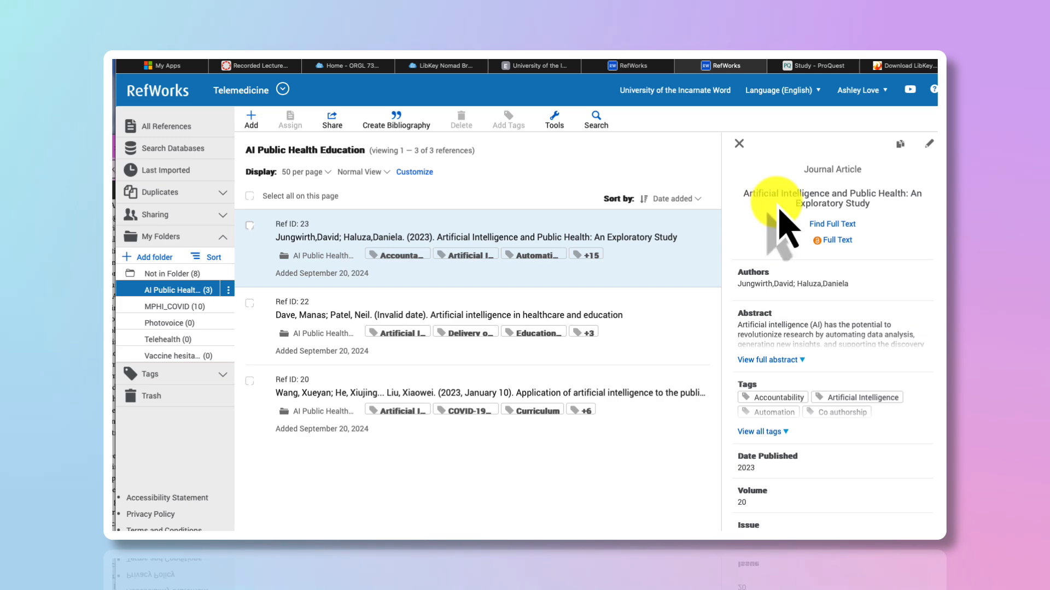
pyautogui.scroll(5, 783, 219)
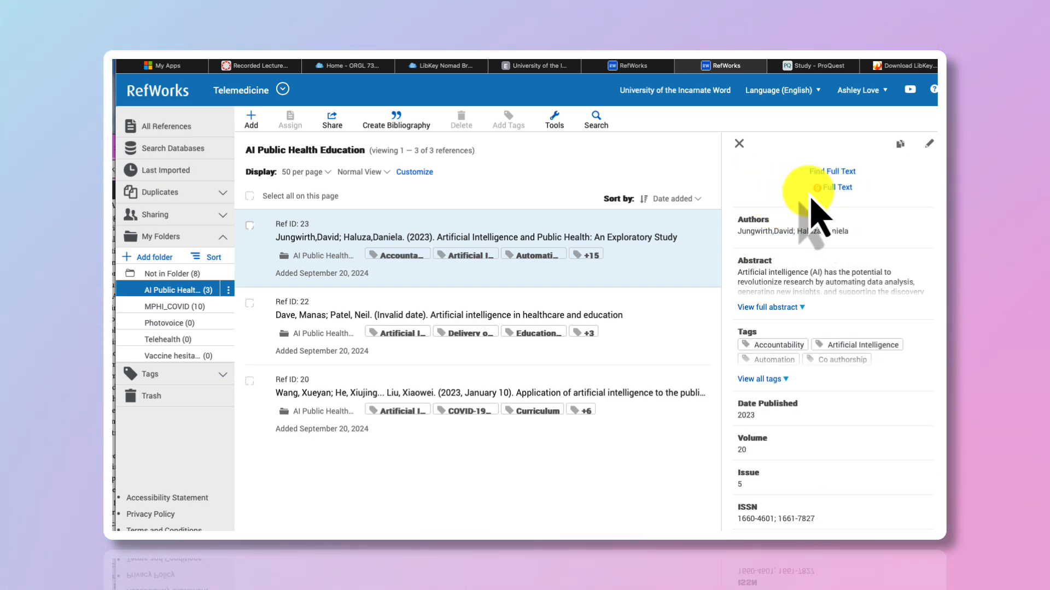
# Step: Edit the reference to add a Personal Notes field reading "This is a great article to use for my next paper."
pyautogui.click(928, 146)
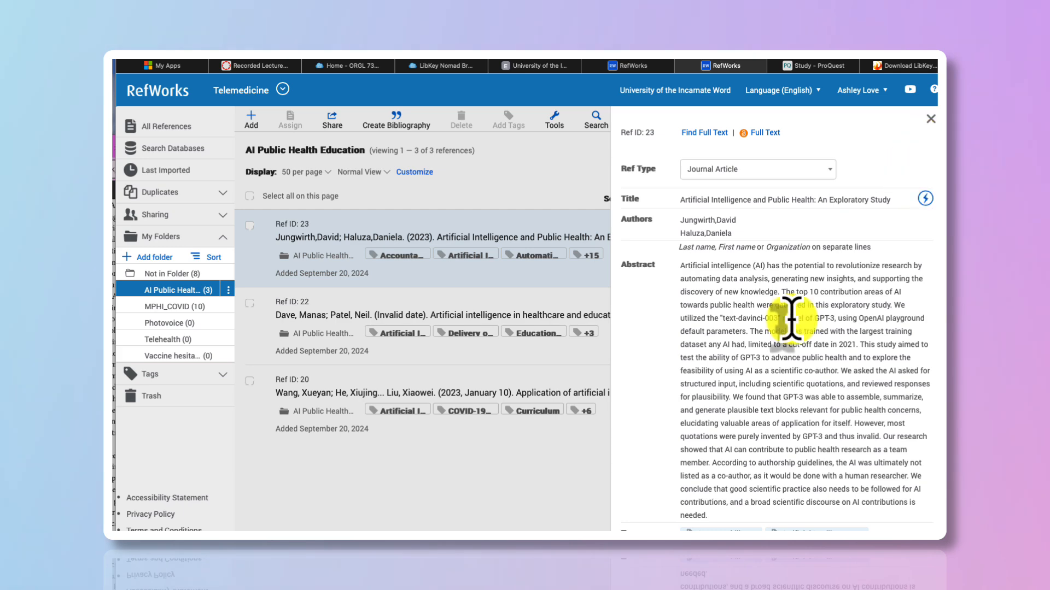
pyautogui.scroll(-2, 791, 317)
pyautogui.scroll(-10, 791, 317)
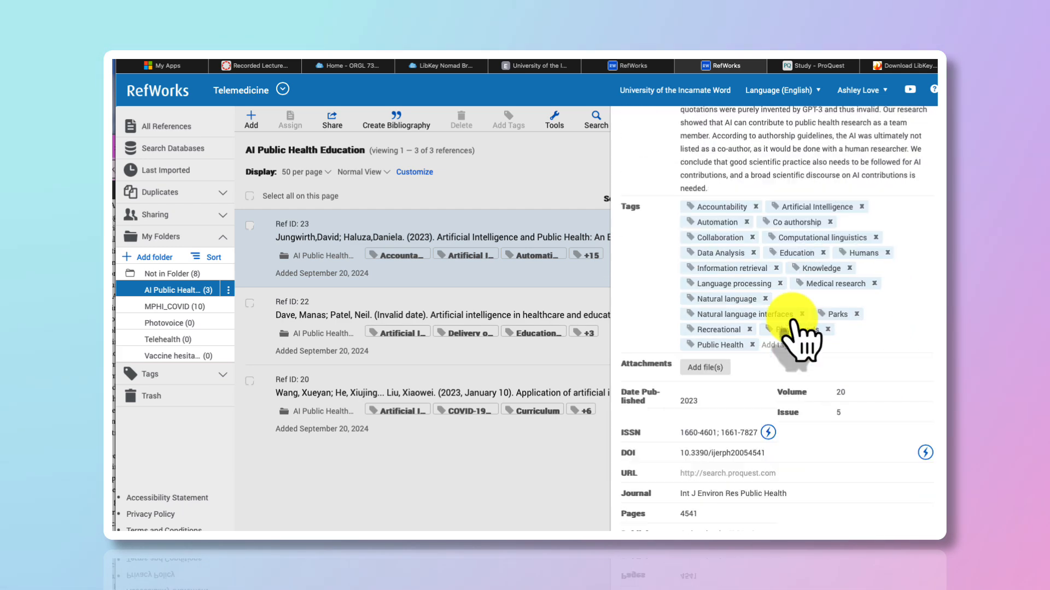
pyautogui.scroll(-1, 795, 342)
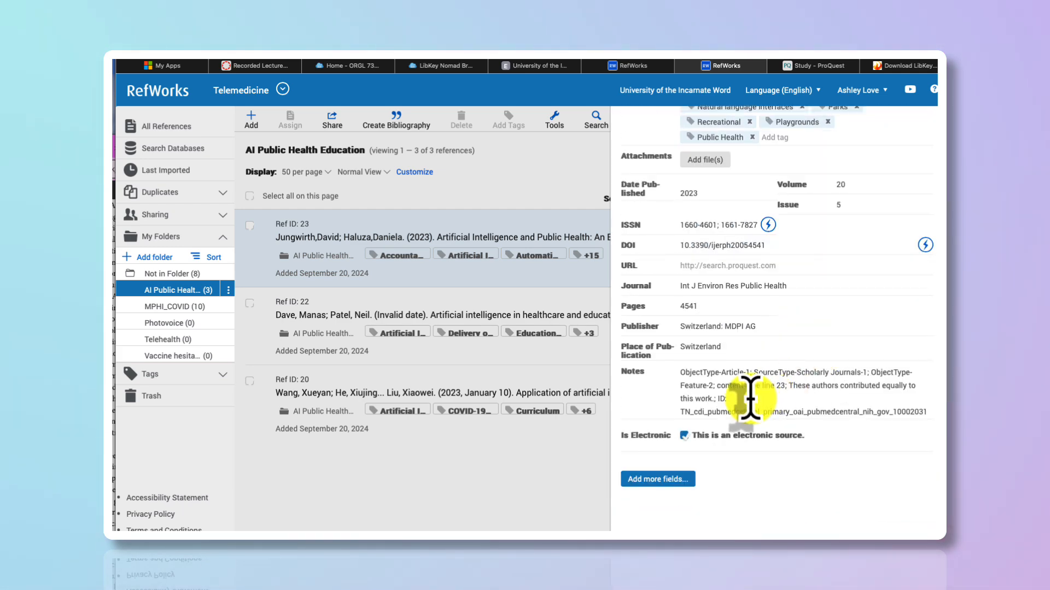
pyautogui.scroll(-1, 749, 398)
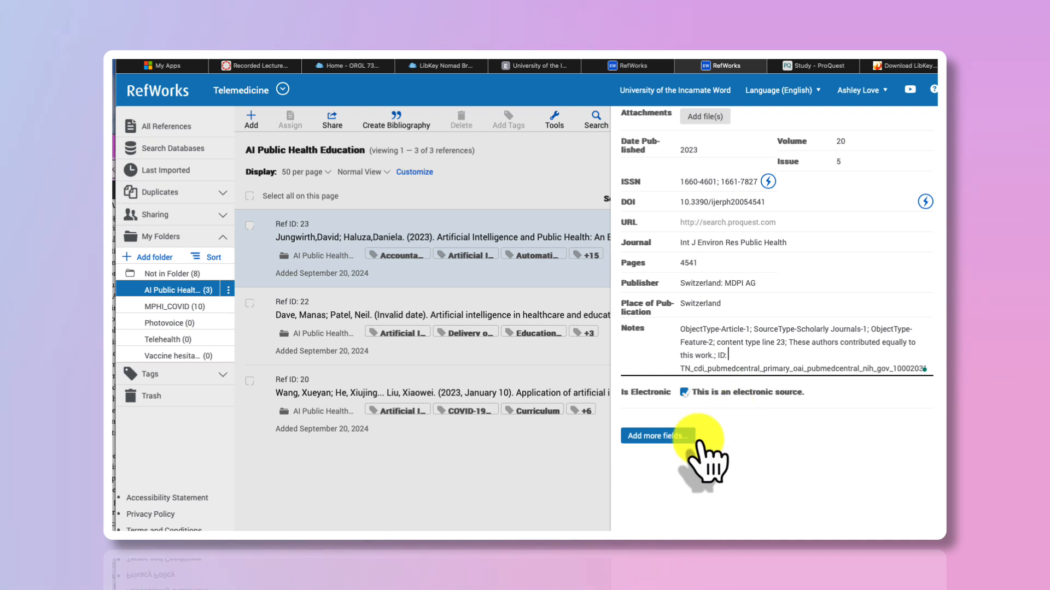
pyautogui.click(674, 436)
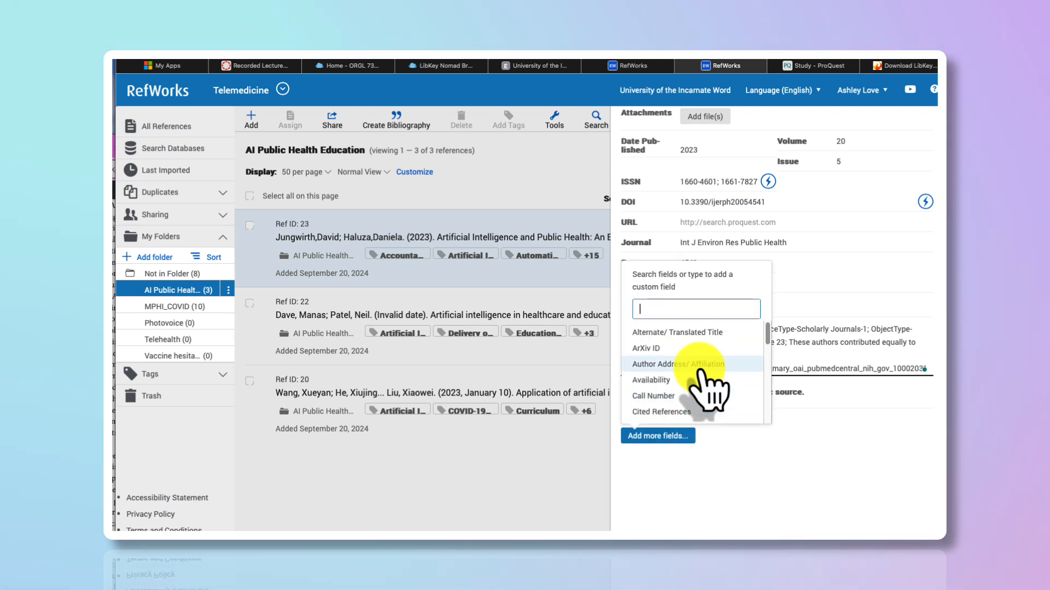
pyautogui.scroll(-3, 707, 383)
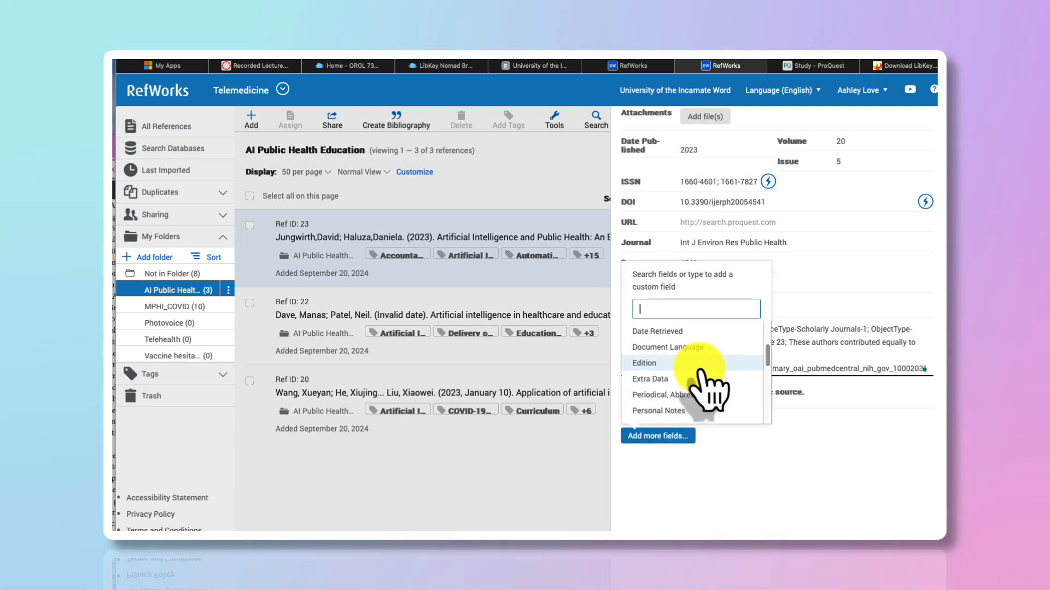
pyautogui.click(690, 410)
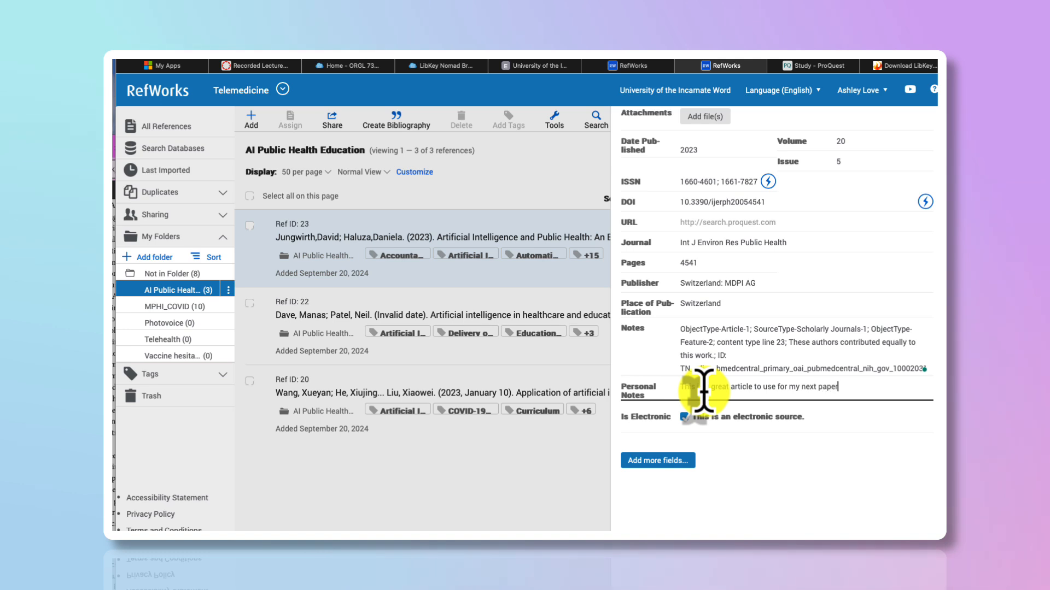
pyautogui.click(828, 485)
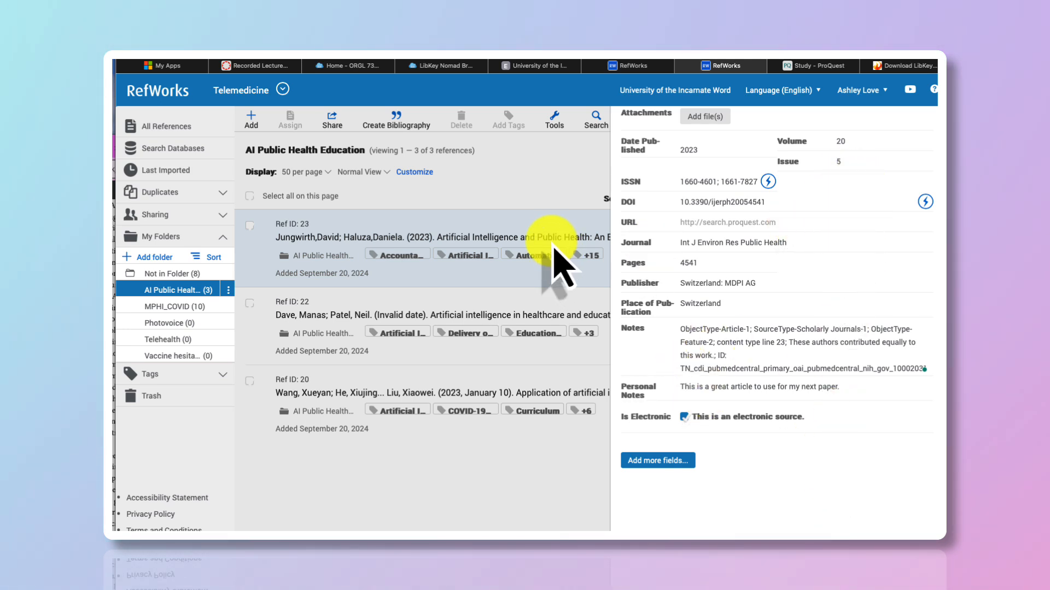
# Step: Look through the remaining optional fields without adding one, and close the reference's edit form
pyautogui.click(671, 462)
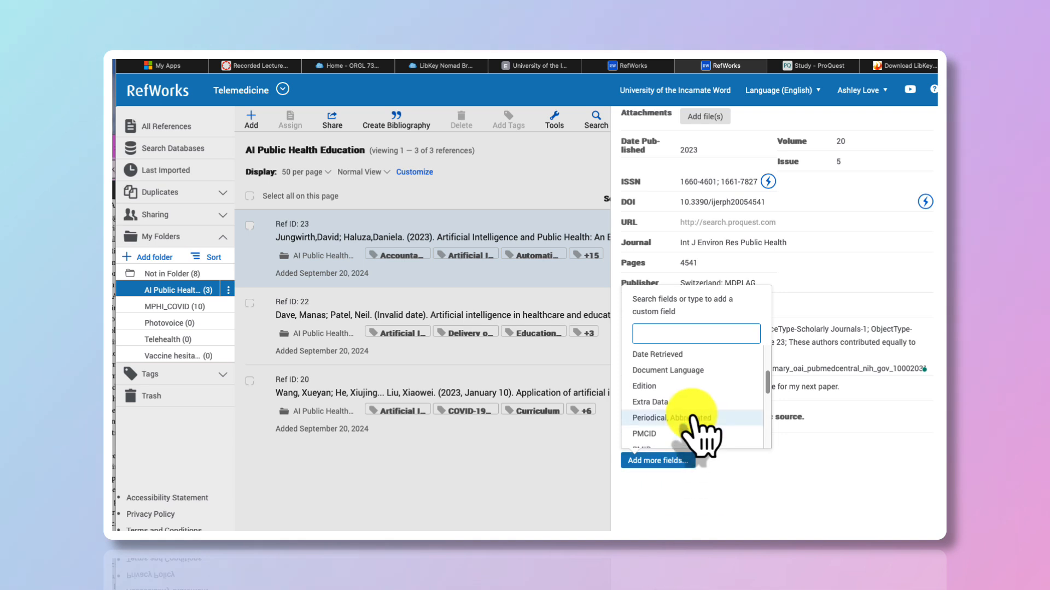
pyautogui.scroll(-5, 692, 404)
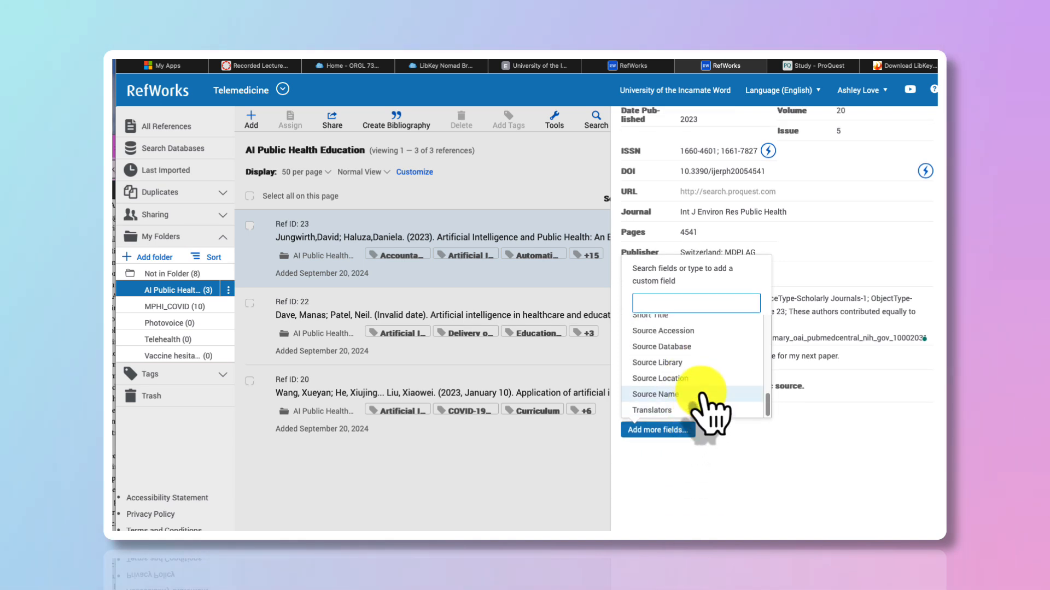
pyautogui.click(797, 430)
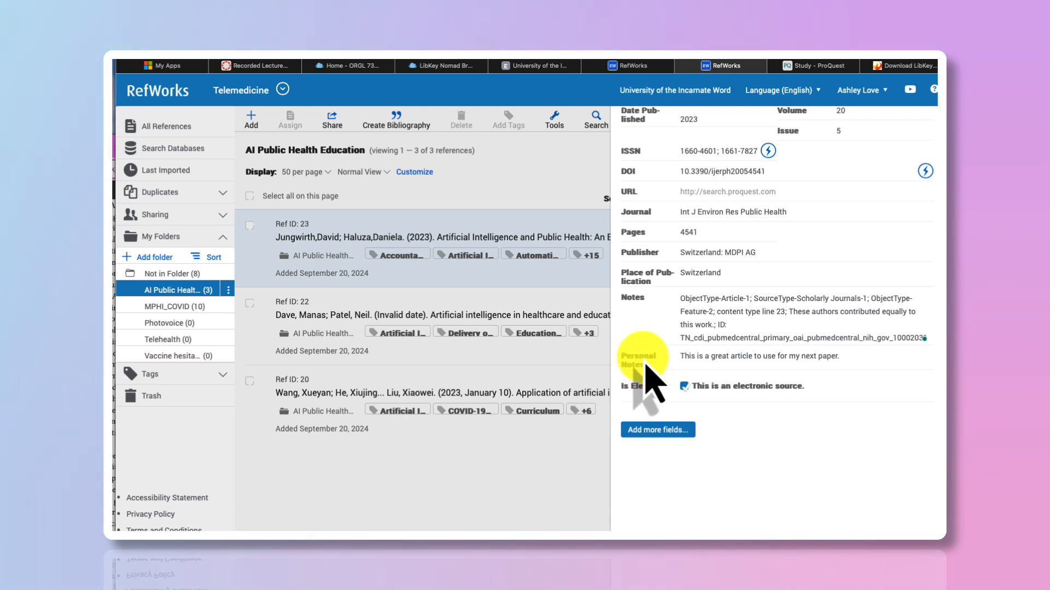
pyautogui.click(736, 352)
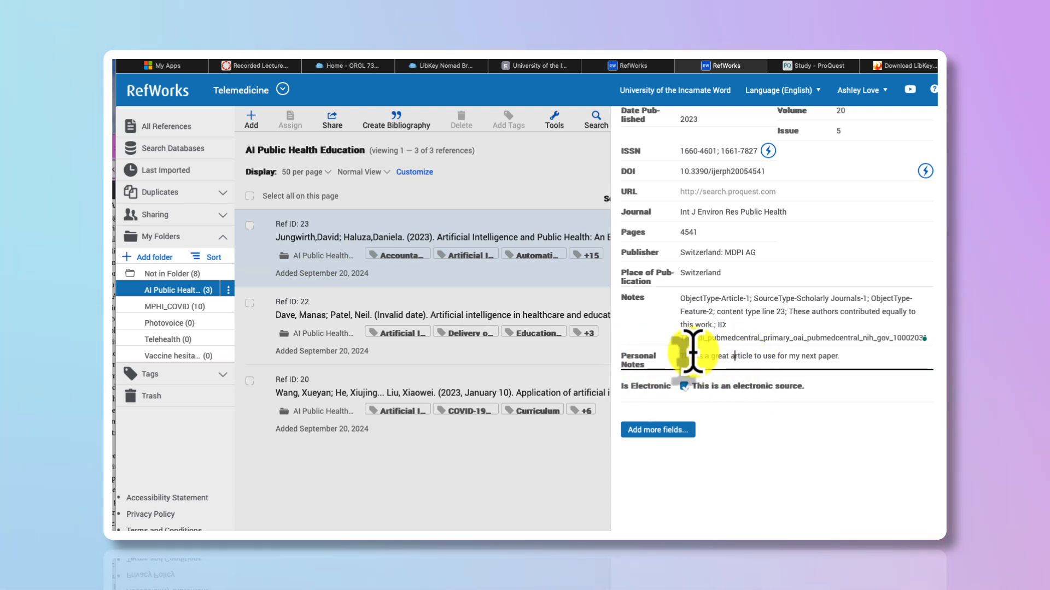
pyautogui.click(539, 159)
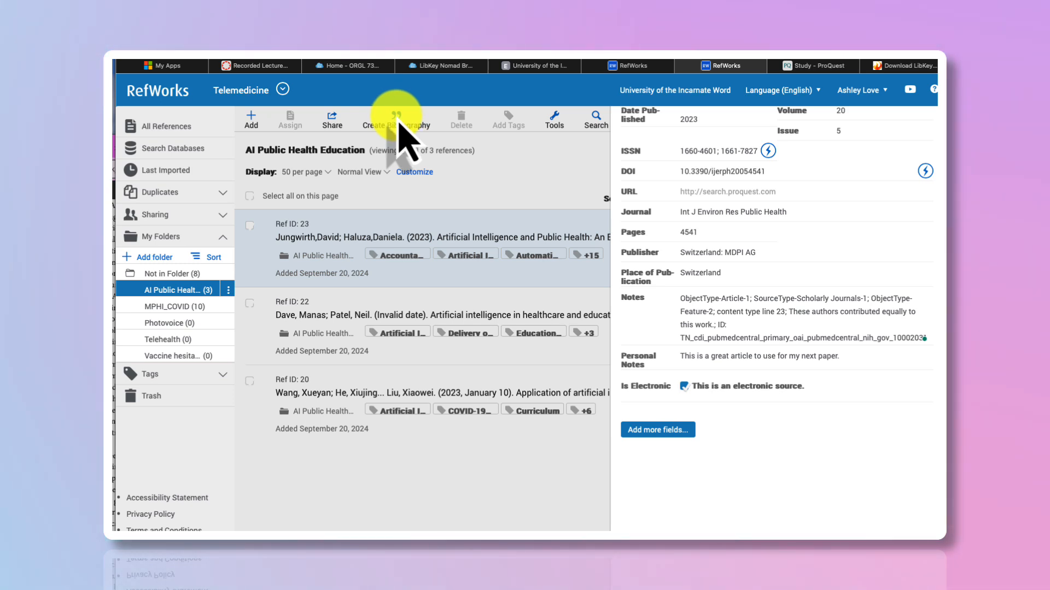
pyautogui.scroll(10, 786, 218)
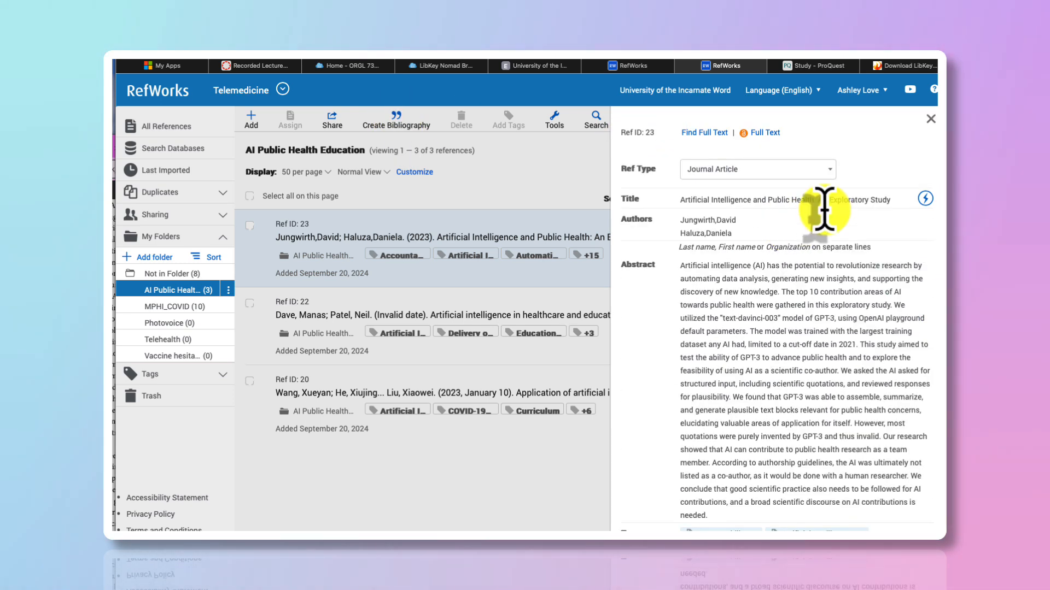
pyautogui.click(931, 119)
# Step: Create a bibliography from all references in the AI Public Health Education folder and search the citation styles for "APA 7th"
pyautogui.click(398, 116)
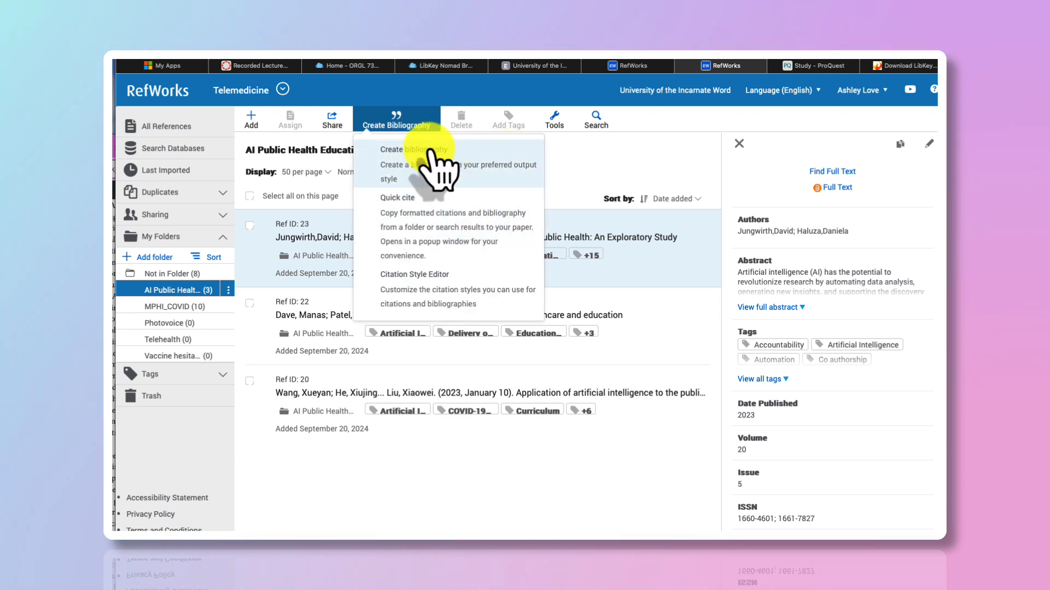
pyautogui.click(438, 164)
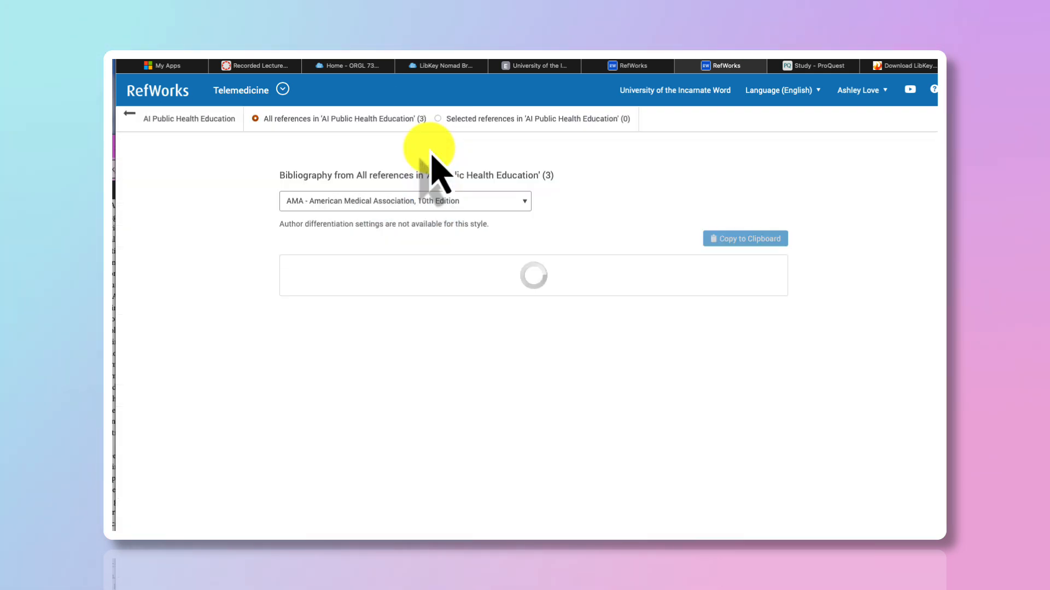
pyautogui.click(525, 207)
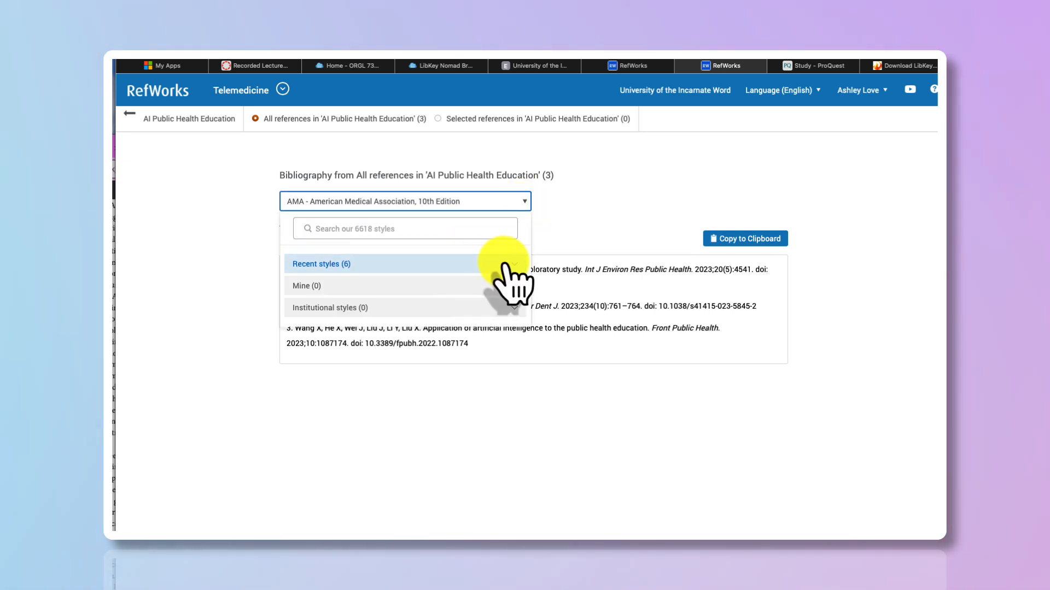
pyautogui.click(441, 228)
pyautogui.click(471, 207)
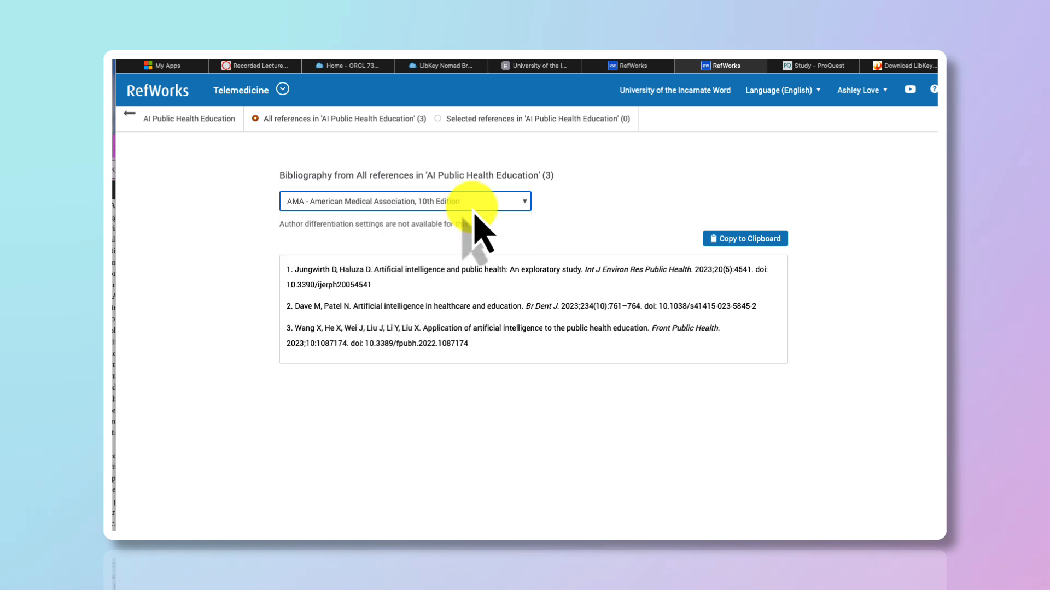
pyautogui.click(445, 201)
pyautogui.click(422, 229)
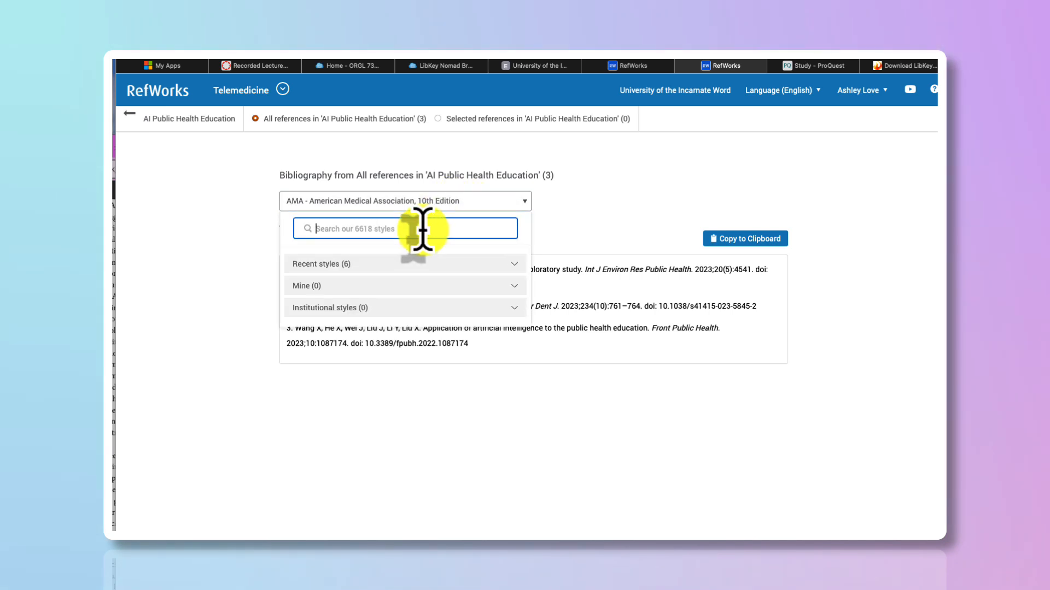
pyautogui.write('AP')
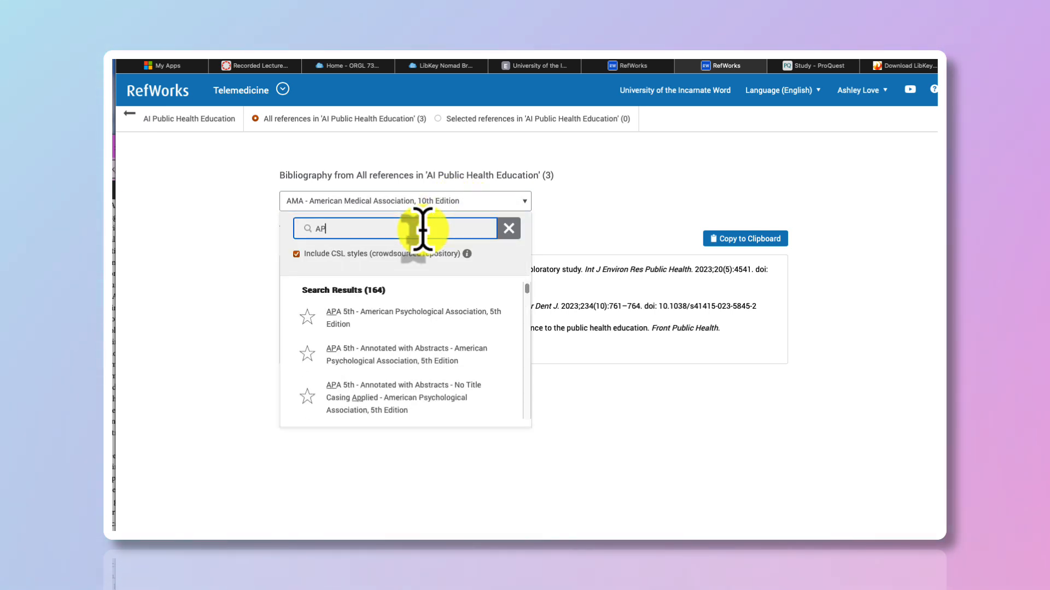
pyautogui.write('A 7')
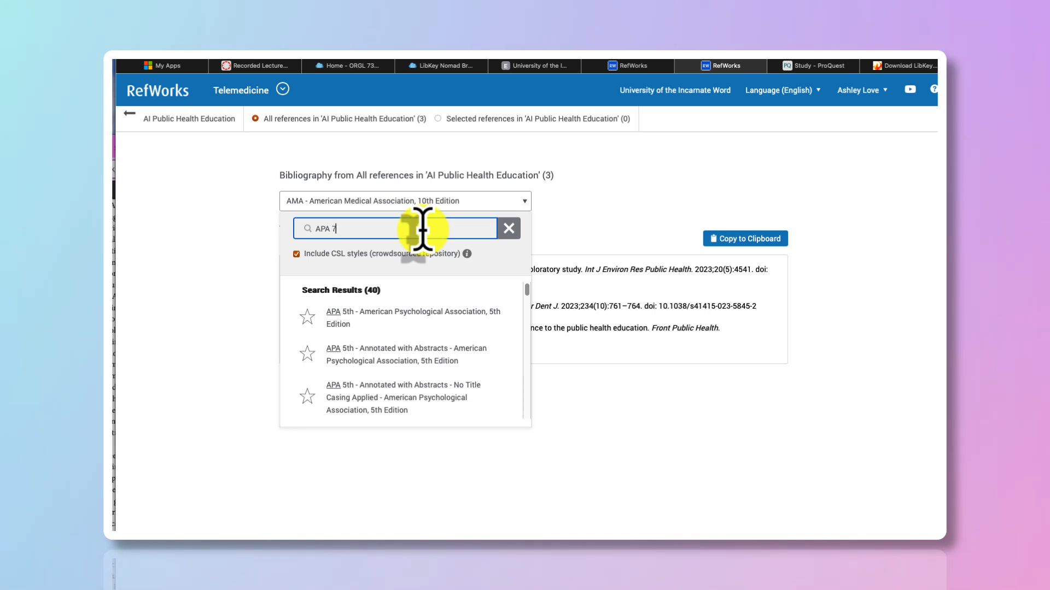
pyautogui.write('th')
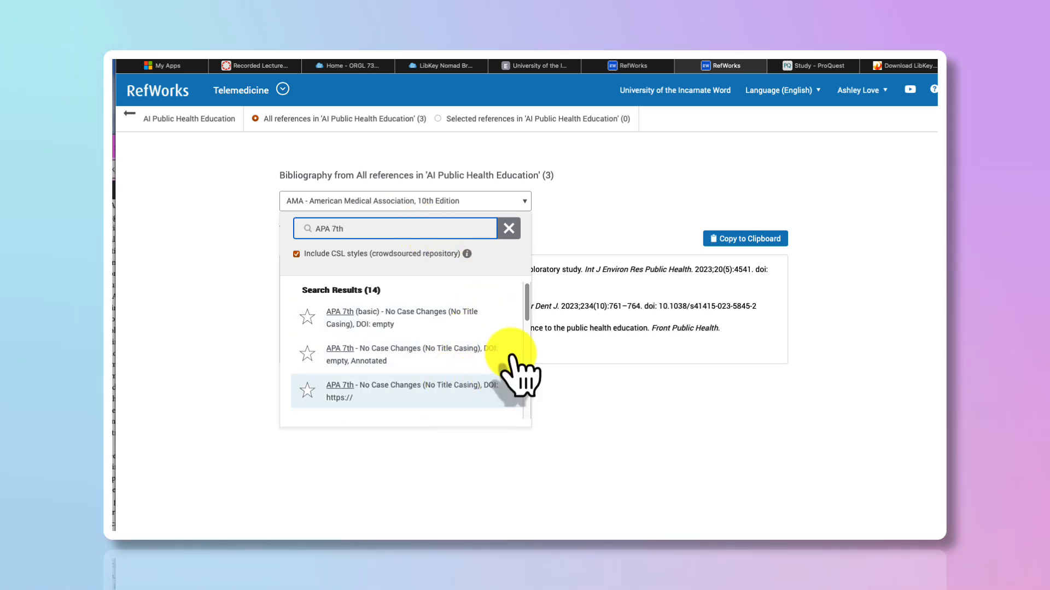
pyautogui.scroll(-4, 528, 336)
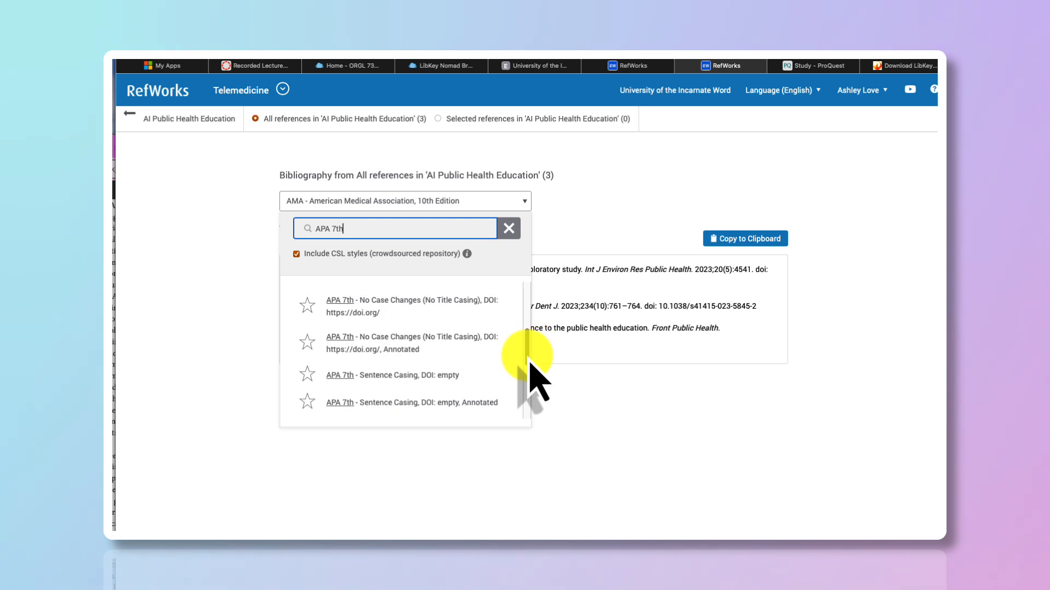
pyautogui.moveTo(529, 359); pyautogui.dragTo(528, 421)
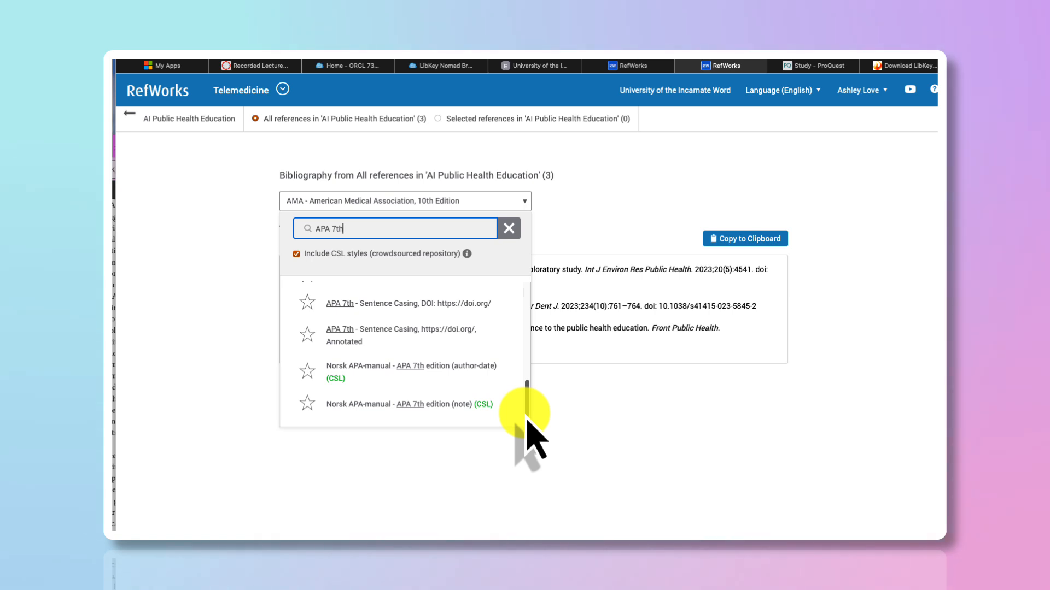
pyautogui.moveTo(526, 411)
pyautogui.mouseDown()
pyautogui.moveTo(525, 389)
pyautogui.moveTo(526, 418)
pyautogui.mouseUp()
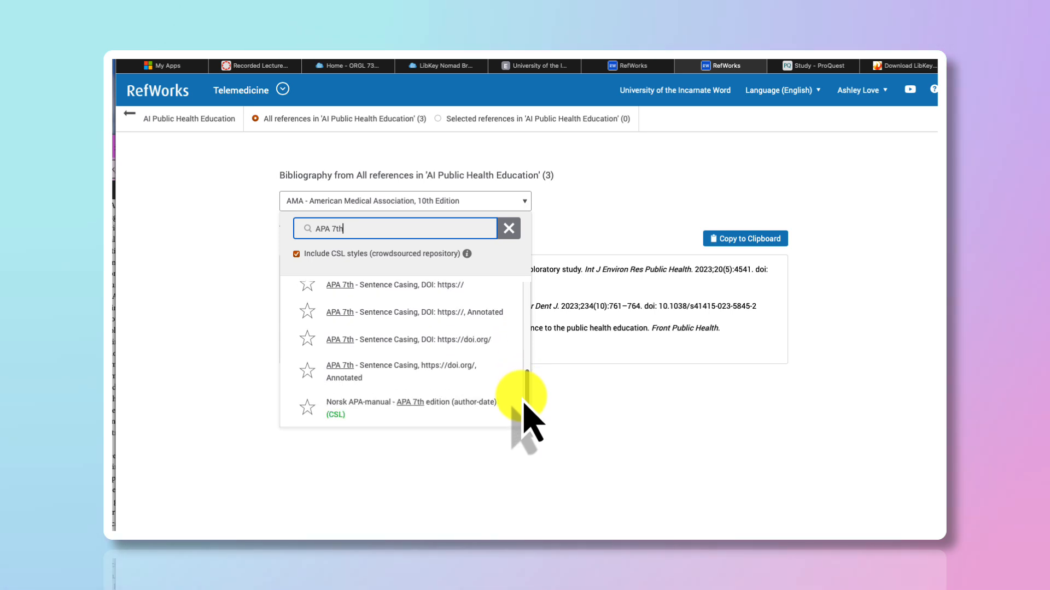
pyautogui.click(353, 320)
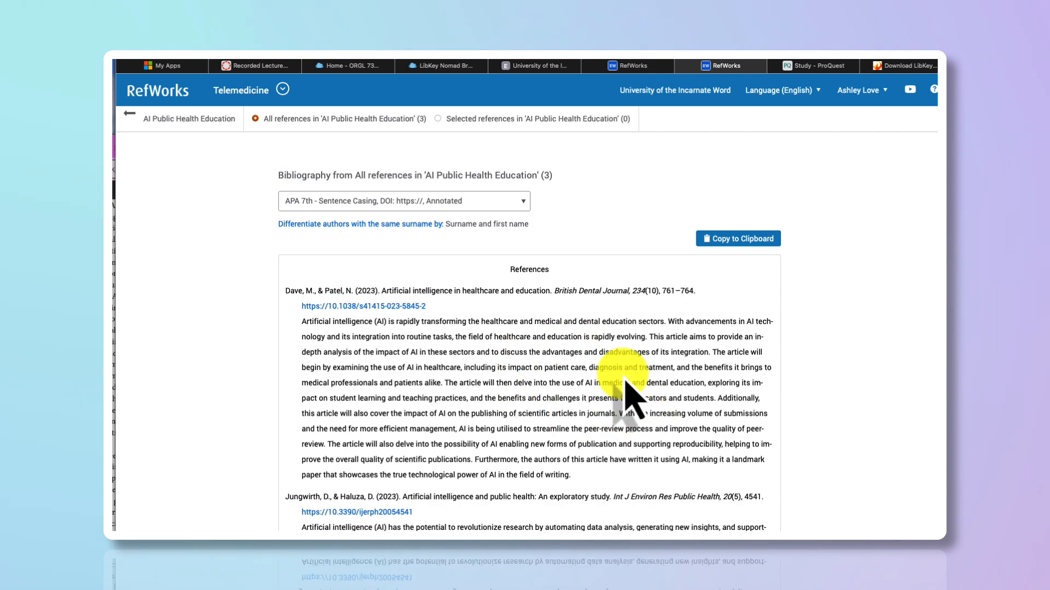
pyautogui.scroll(-5, 628, 396)
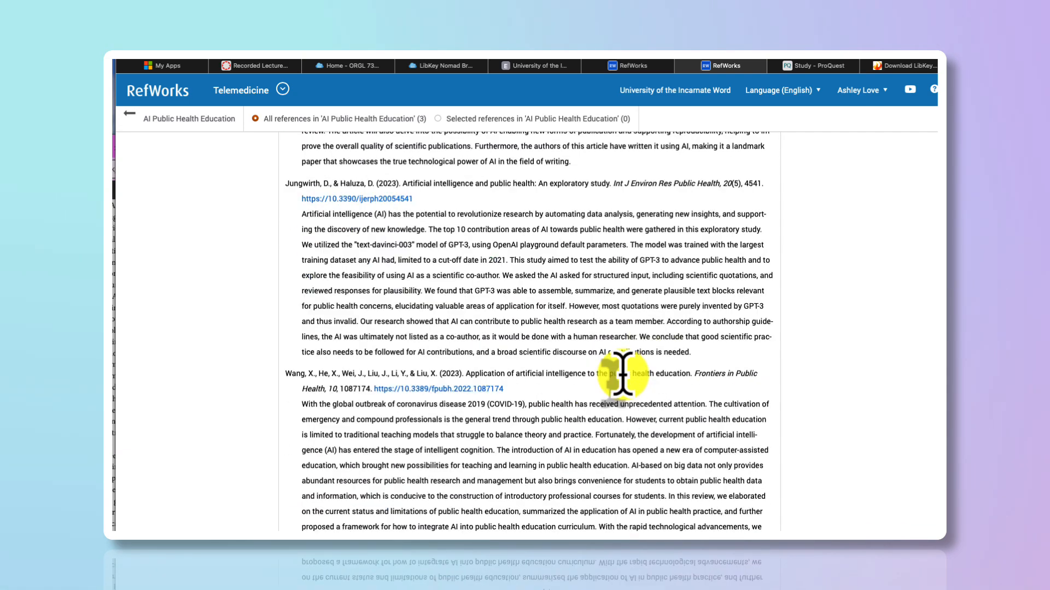
pyautogui.scroll(5, 624, 377)
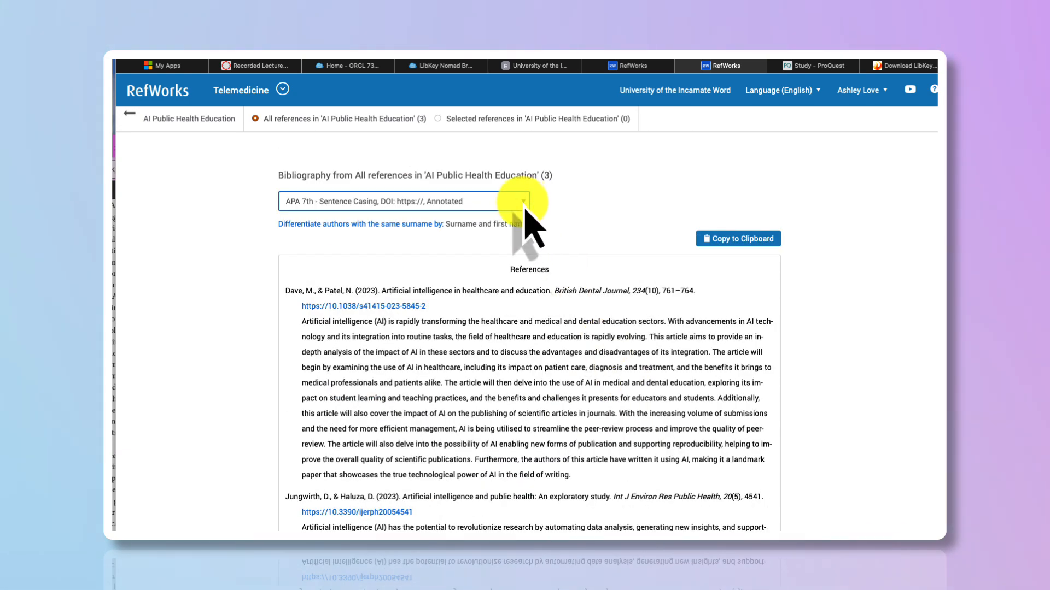
pyautogui.scroll(-5, 555, 317)
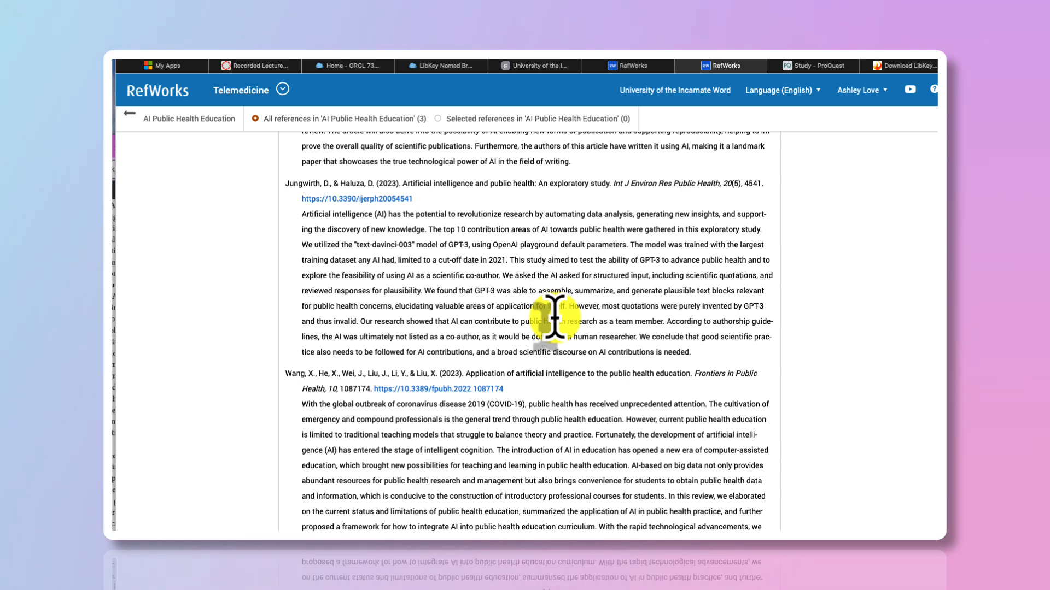
pyautogui.scroll(5, 555, 317)
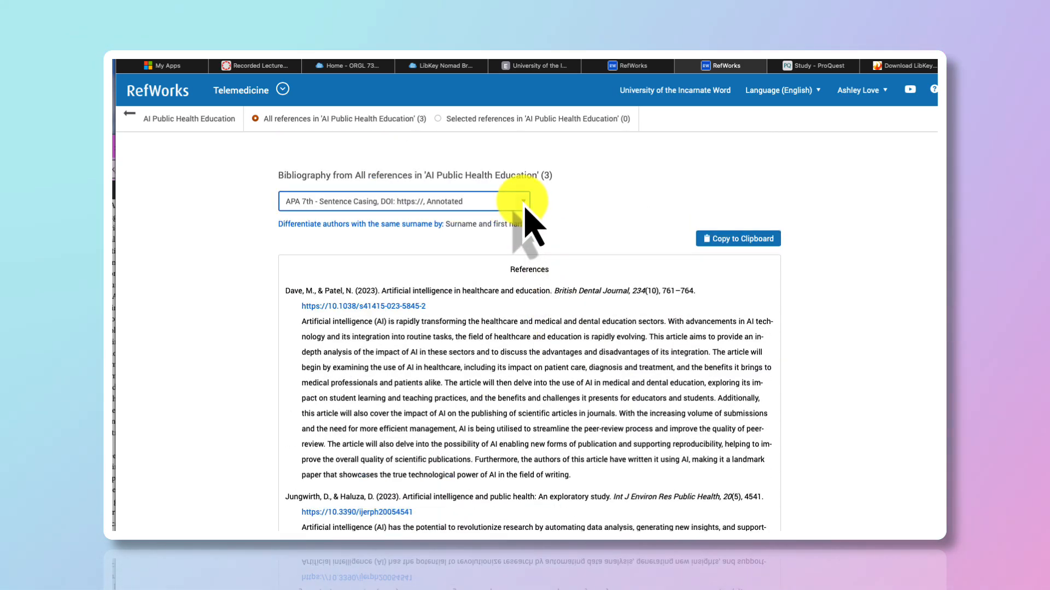
pyautogui.click(525, 207)
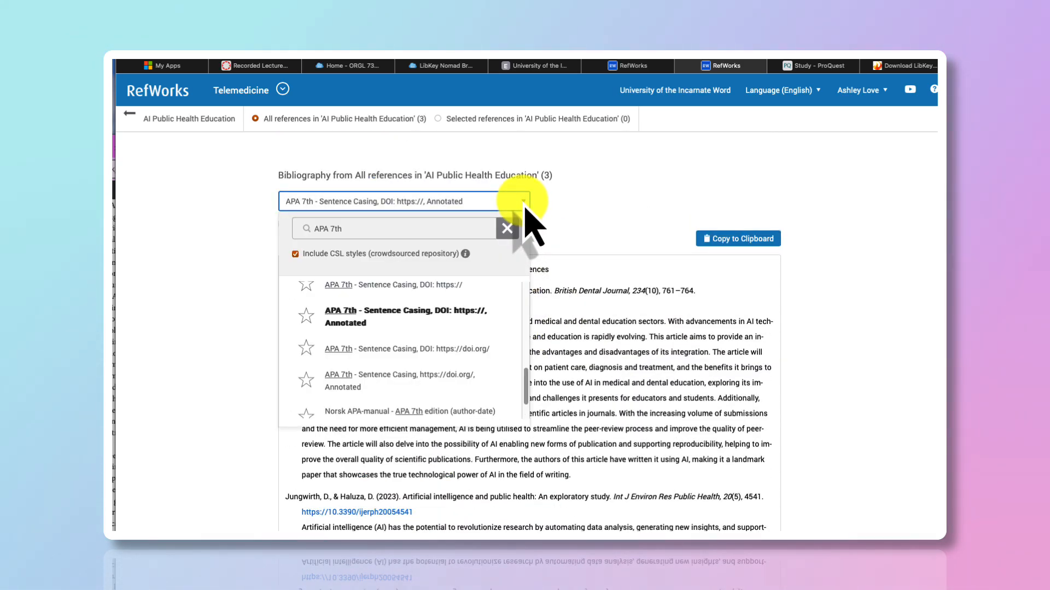
pyautogui.click(441, 288)
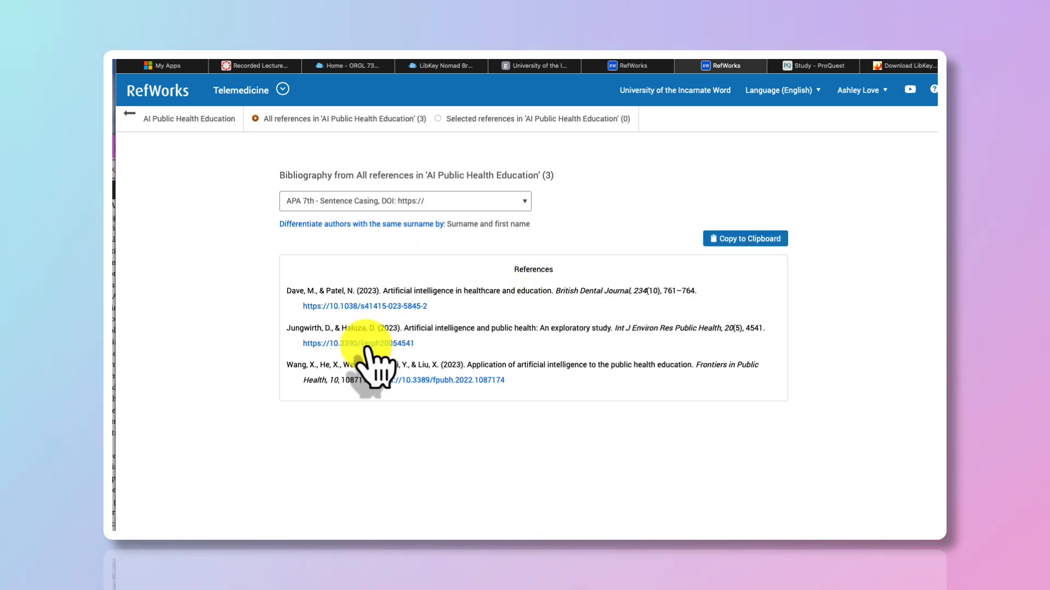
pyautogui.click(526, 209)
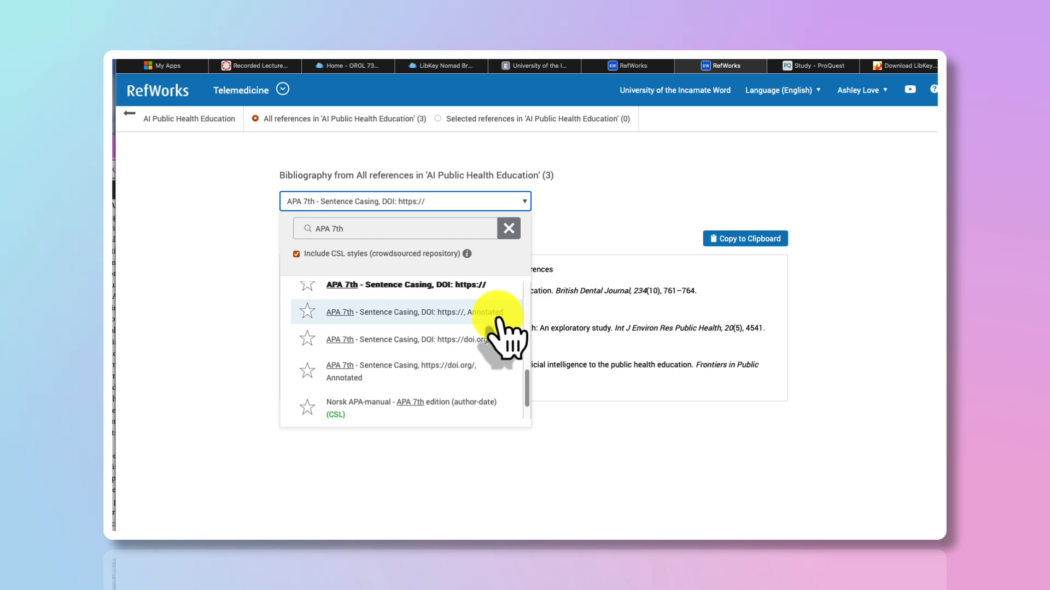
pyautogui.scroll(2, 487, 375)
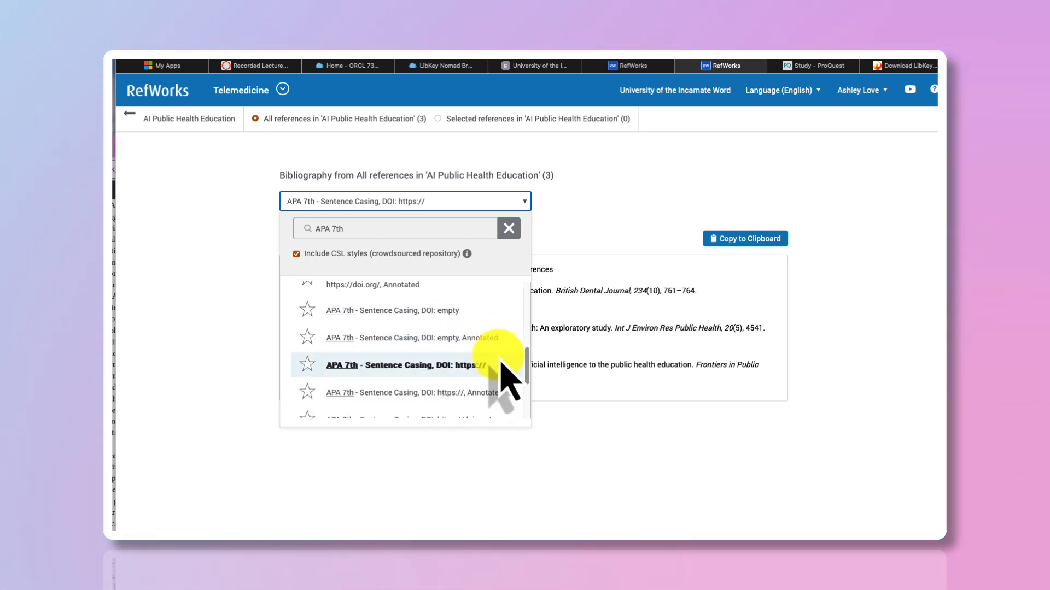
pyautogui.scroll(1, 495, 358)
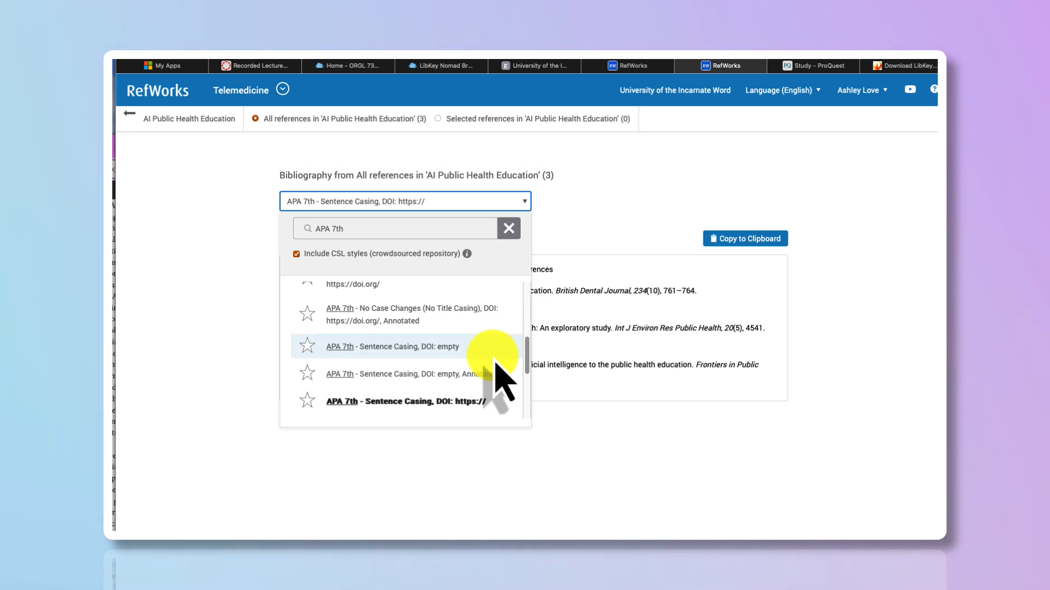
pyautogui.scroll(-1, 494, 358)
pyautogui.scroll(-1, 496, 362)
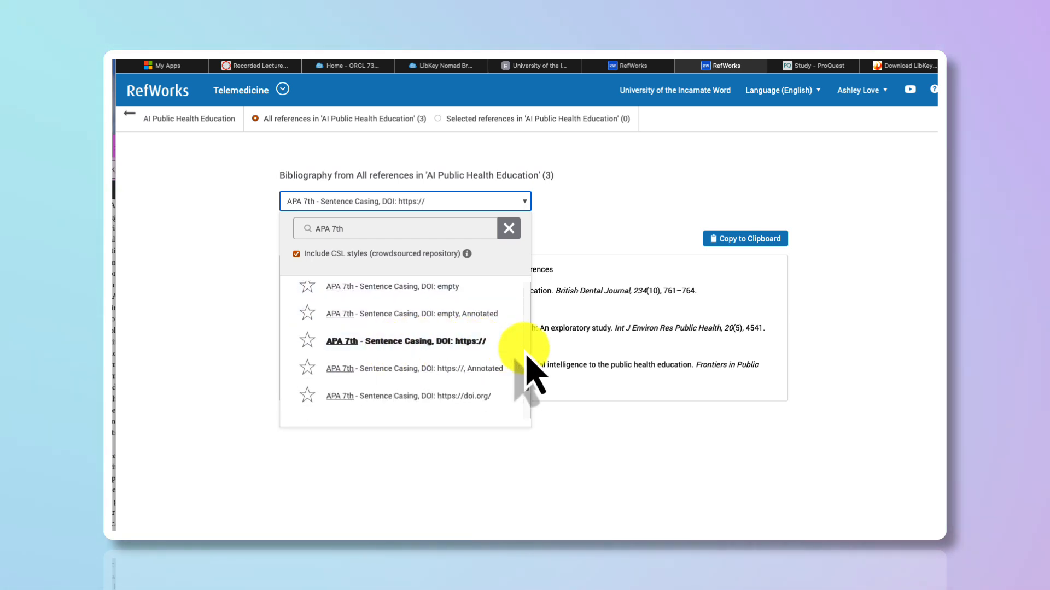
pyautogui.click(484, 368)
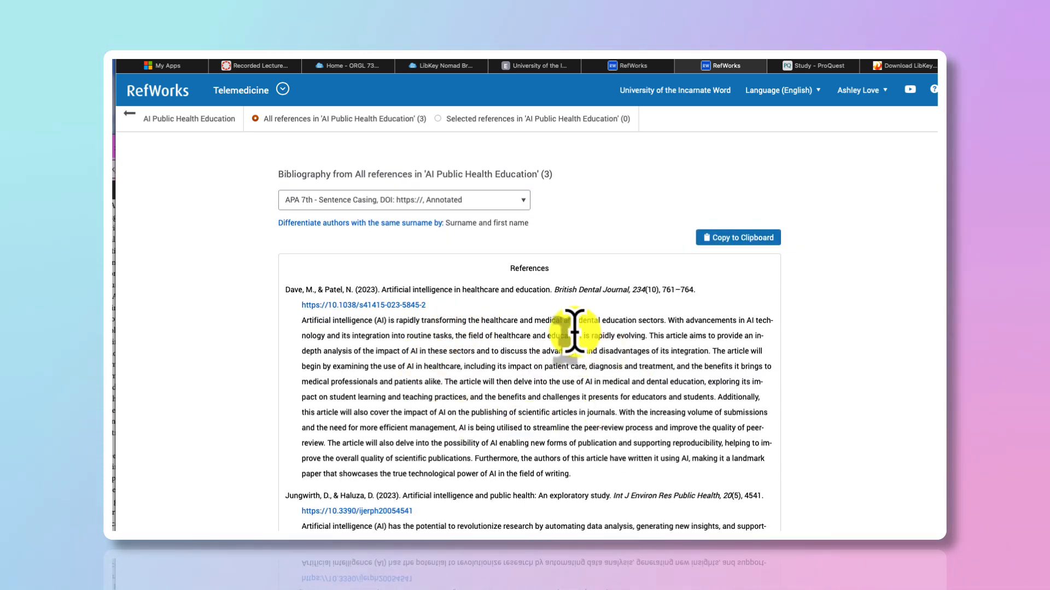
pyautogui.scroll(-6, 572, 330)
pyautogui.scroll(6, 572, 331)
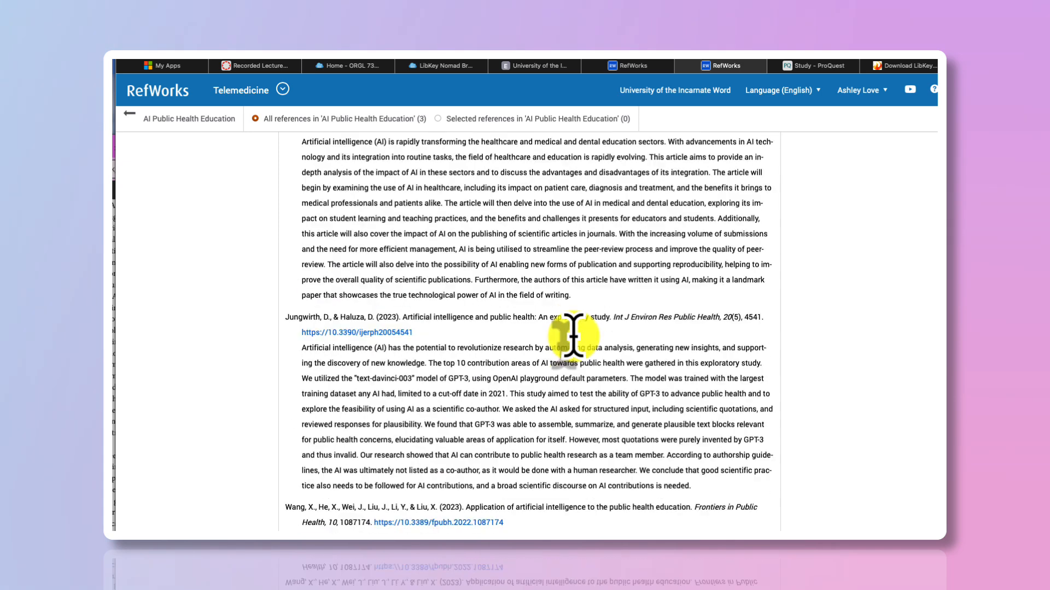
pyautogui.click(525, 203)
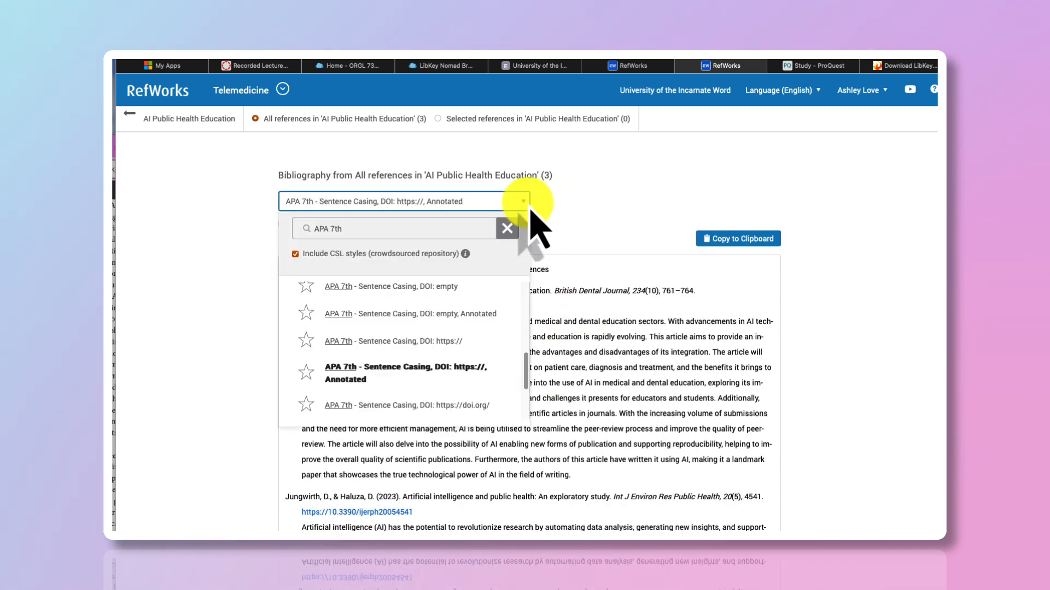
pyautogui.click(579, 232)
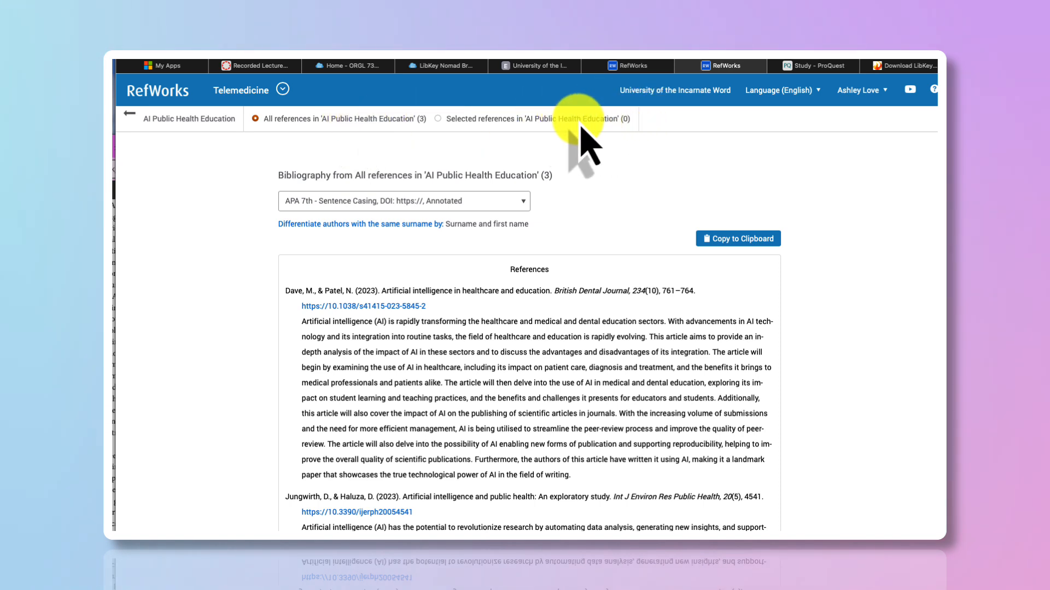
# Step: Return to the AI Public Health Education folder, open Quick Cite and move its pop-up window fully into view
pyautogui.click(200, 120)
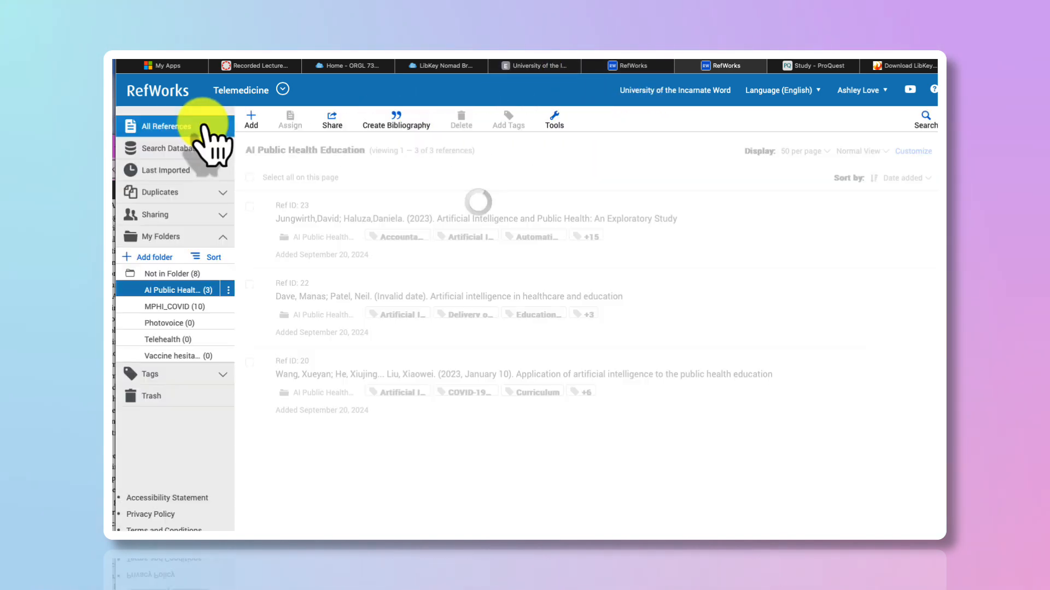
pyautogui.click(403, 119)
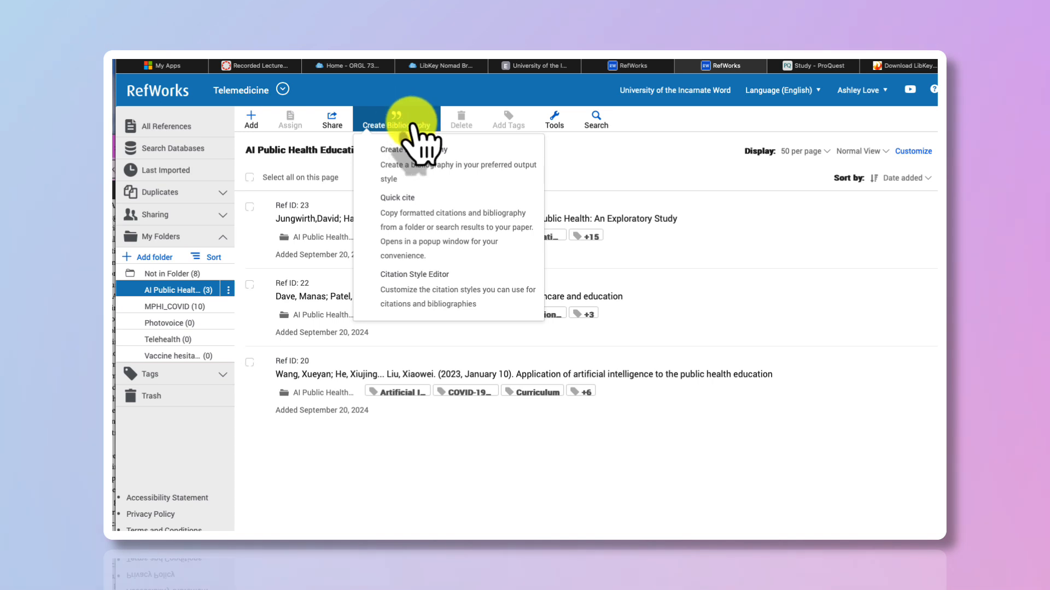
pyautogui.click(401, 200)
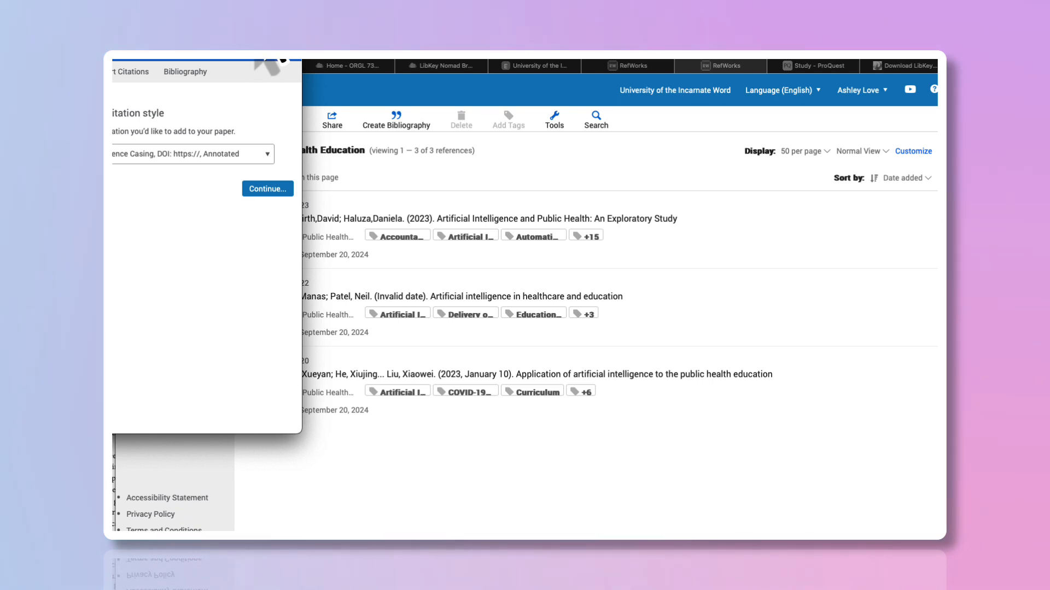
pyautogui.moveTo(282, 59); pyautogui.dragTo(482, 121)
# Step: Look over Quick Cite's citation style choices and the references available for inserting citations
pyautogui.click(466, 254)
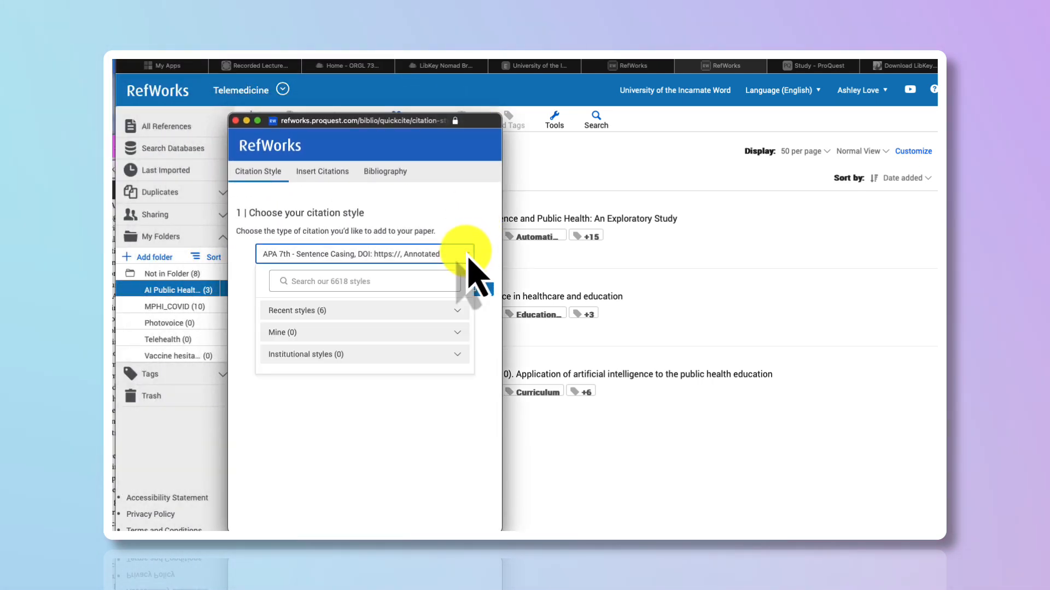
pyautogui.click(350, 280)
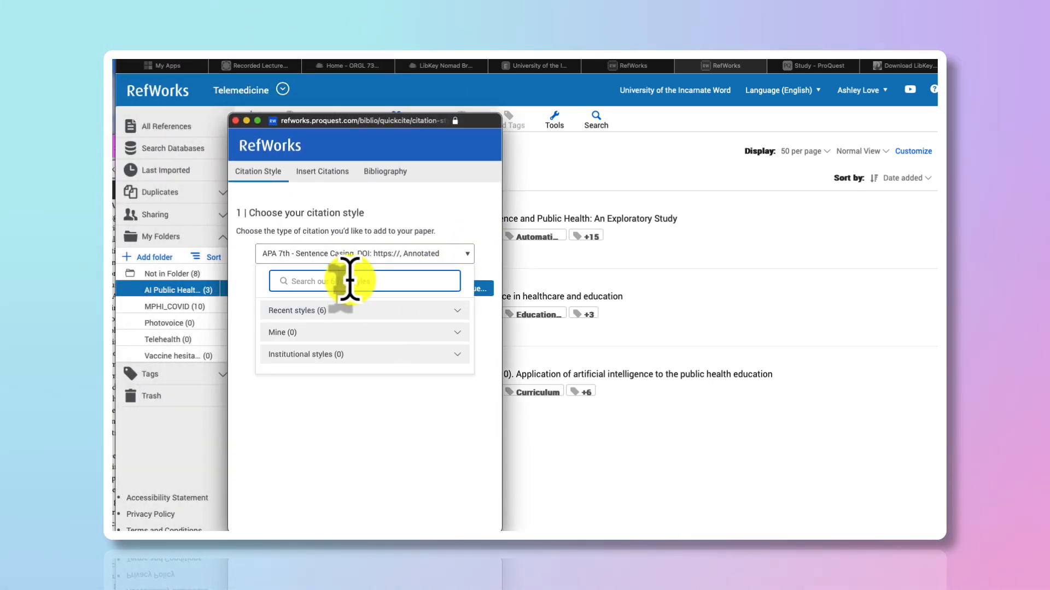
pyautogui.click(320, 173)
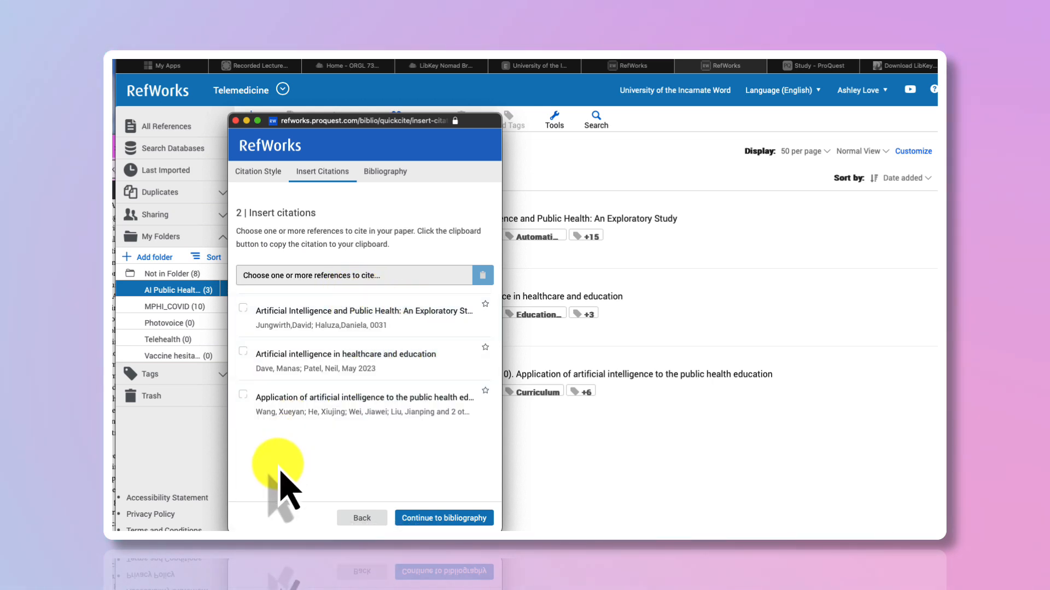
# Step: Include all references in the Quick Cite bibliography and read through it to the end
pyautogui.click(388, 171)
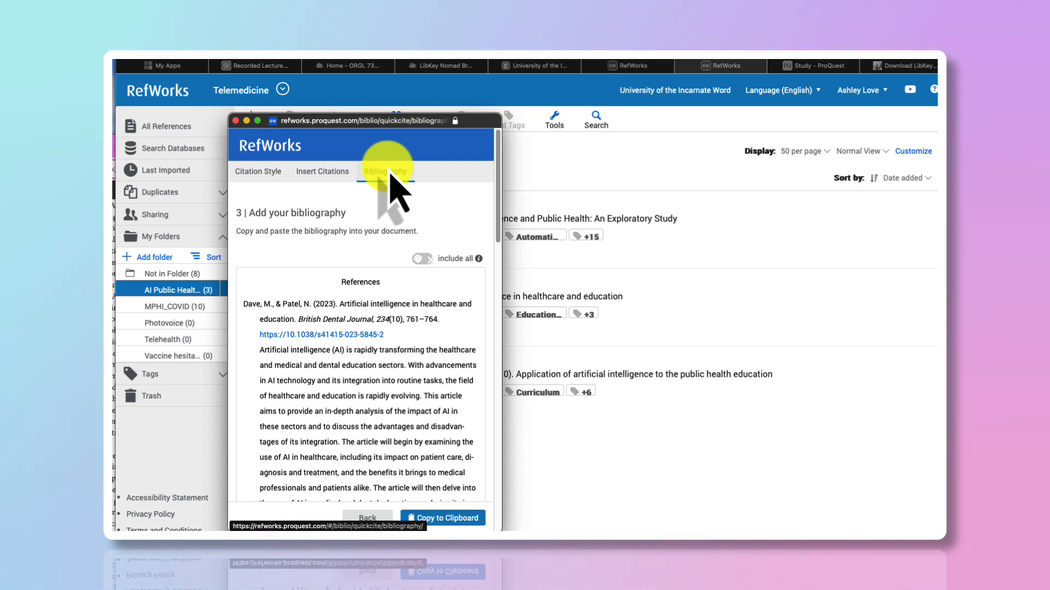
pyautogui.click(428, 259)
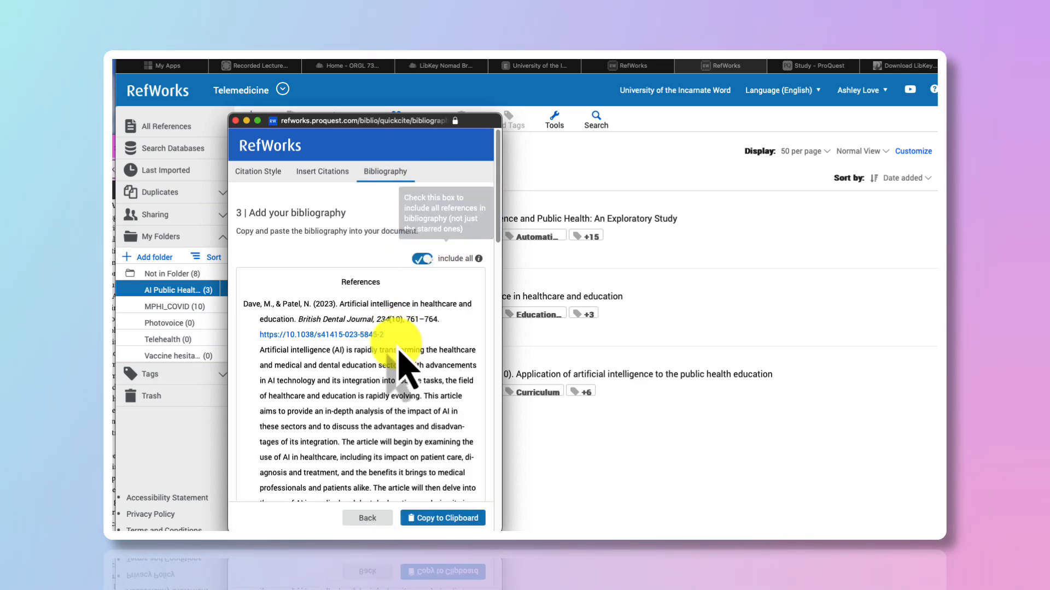
pyautogui.scroll(-6, 397, 347)
pyautogui.scroll(-10, 398, 347)
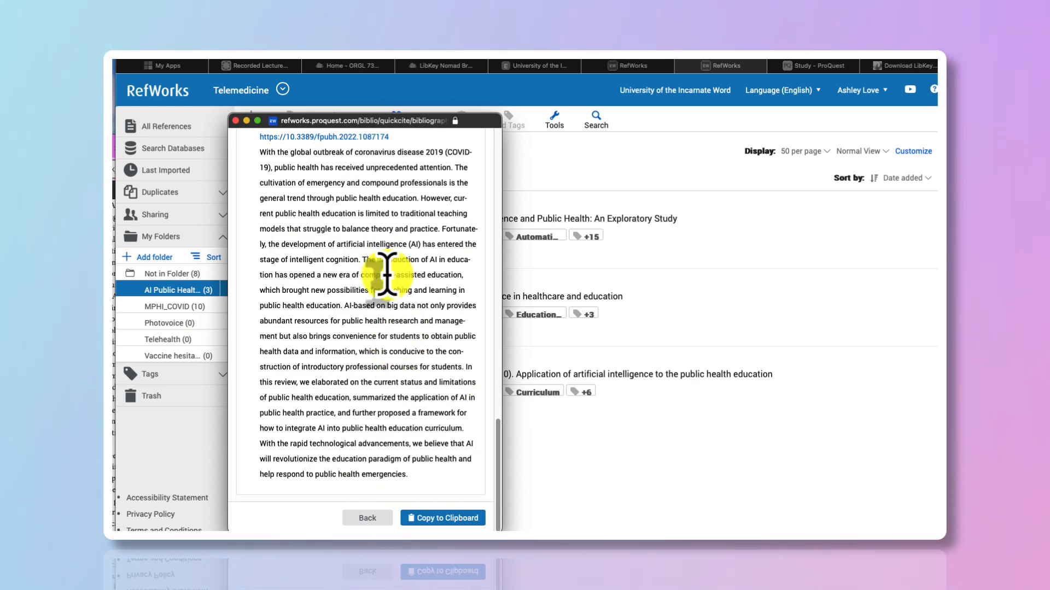
# Step: Close the Quick Cite pop-up window and return to the ORGL 7351 - Love - Fall 2024 library guide's home page
pyautogui.click(236, 120)
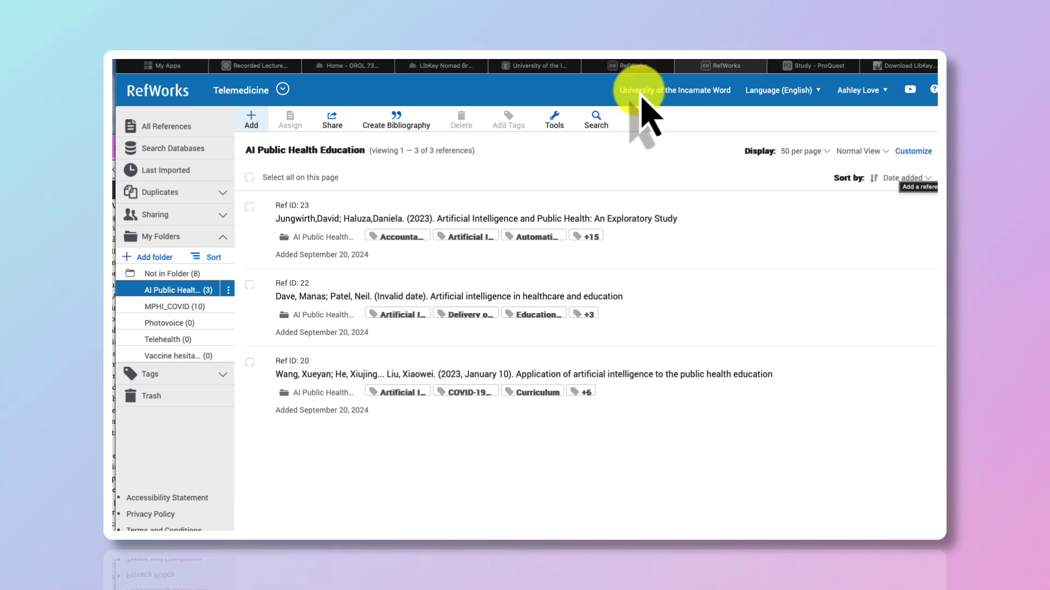
pyautogui.click(542, 70)
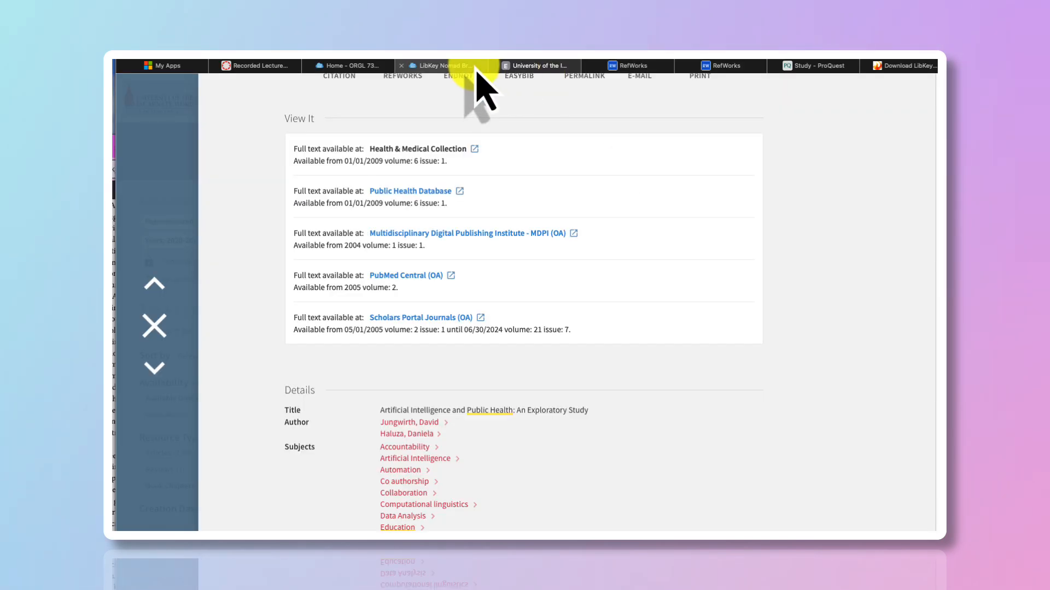
pyautogui.click(454, 66)
pyautogui.click(358, 66)
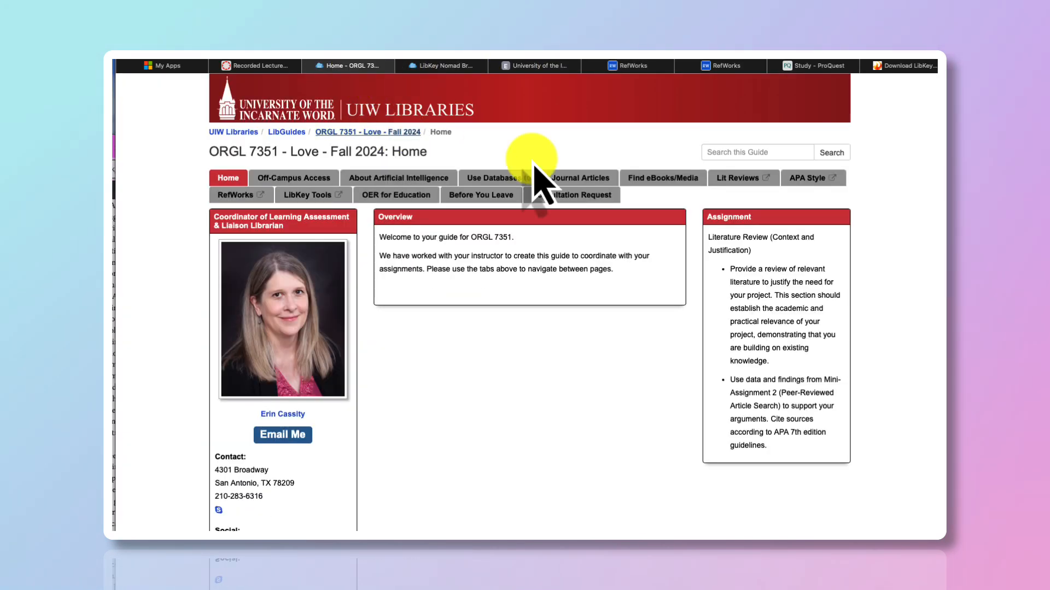
# Step: Look over the guide's Off-Campus Access and About Artificial Intelligence pages and read its list of best databases for finding journal articles
pyautogui.click(322, 184)
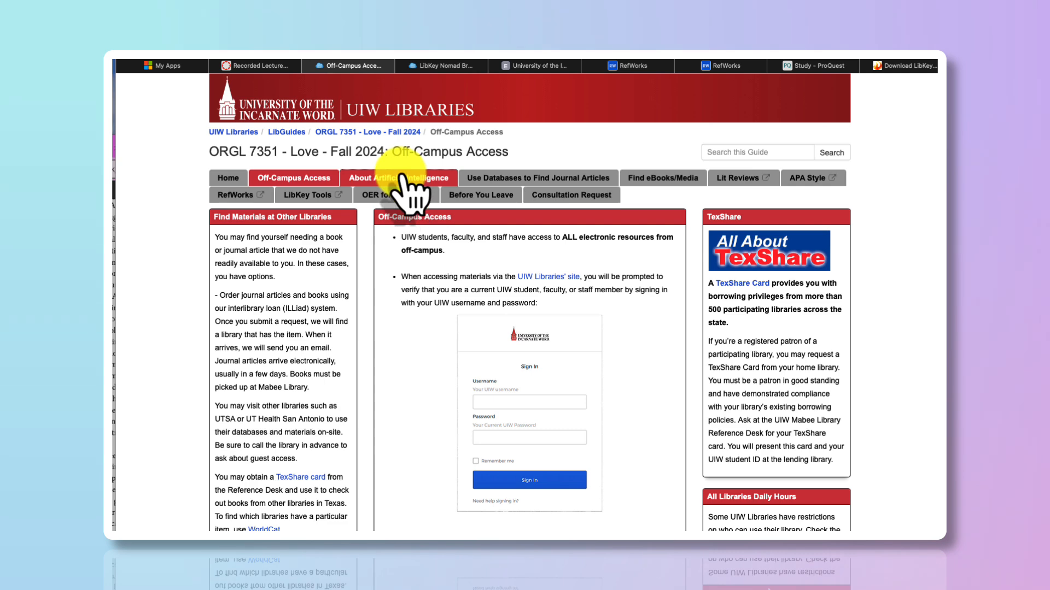
pyautogui.click(408, 181)
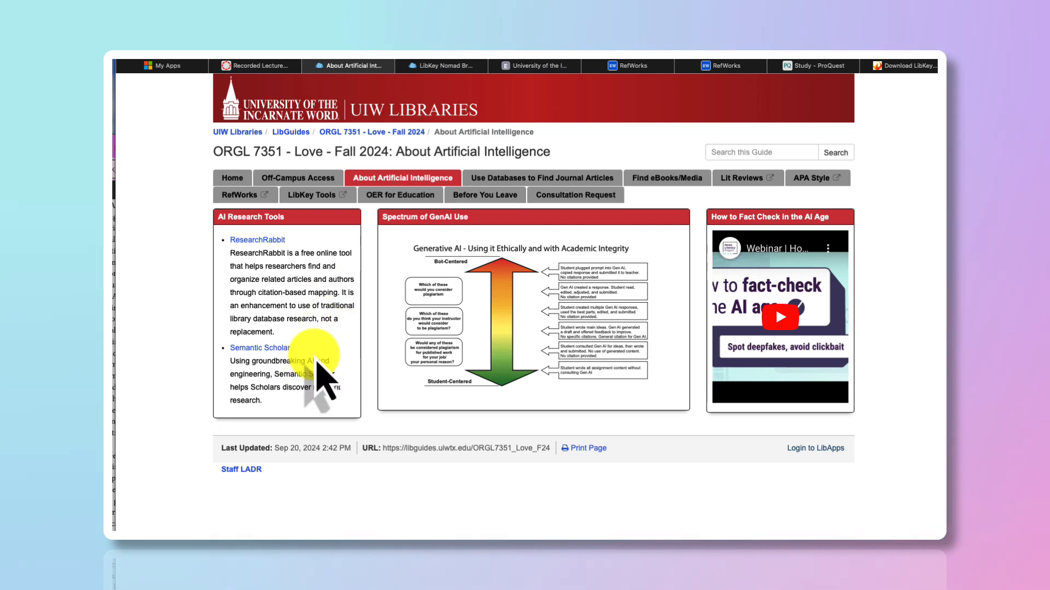
pyautogui.click(515, 180)
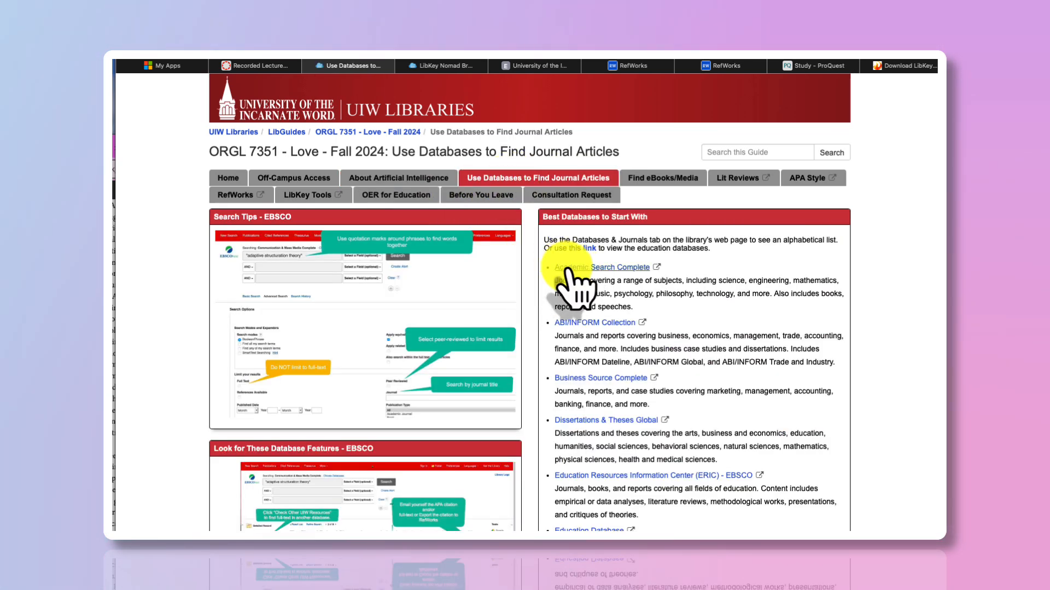
pyautogui.scroll(-3, 693, 279)
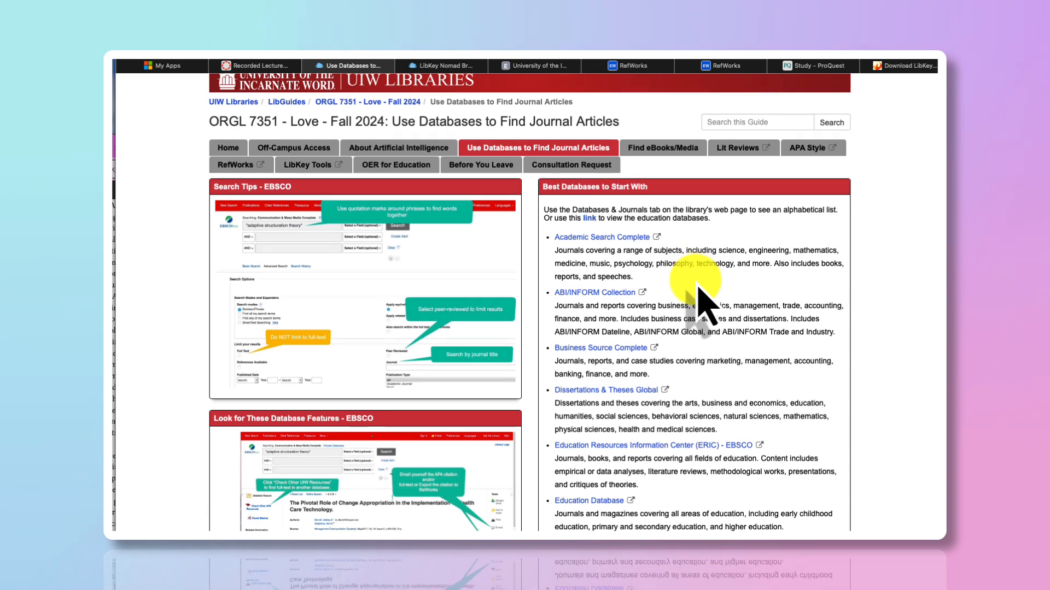
pyautogui.scroll(-3, 694, 280)
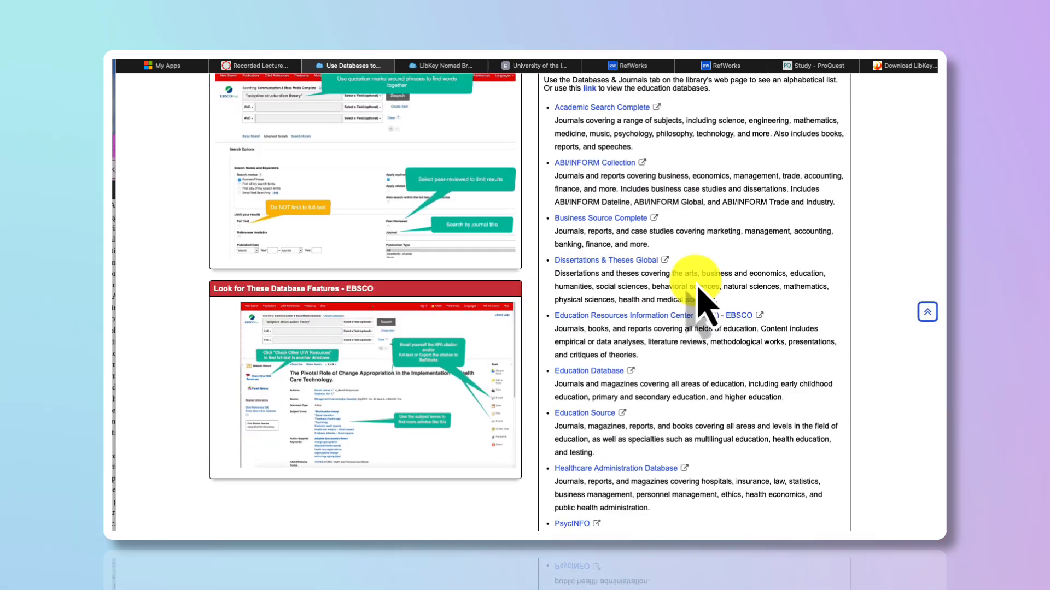
pyautogui.scroll(-5, 701, 303)
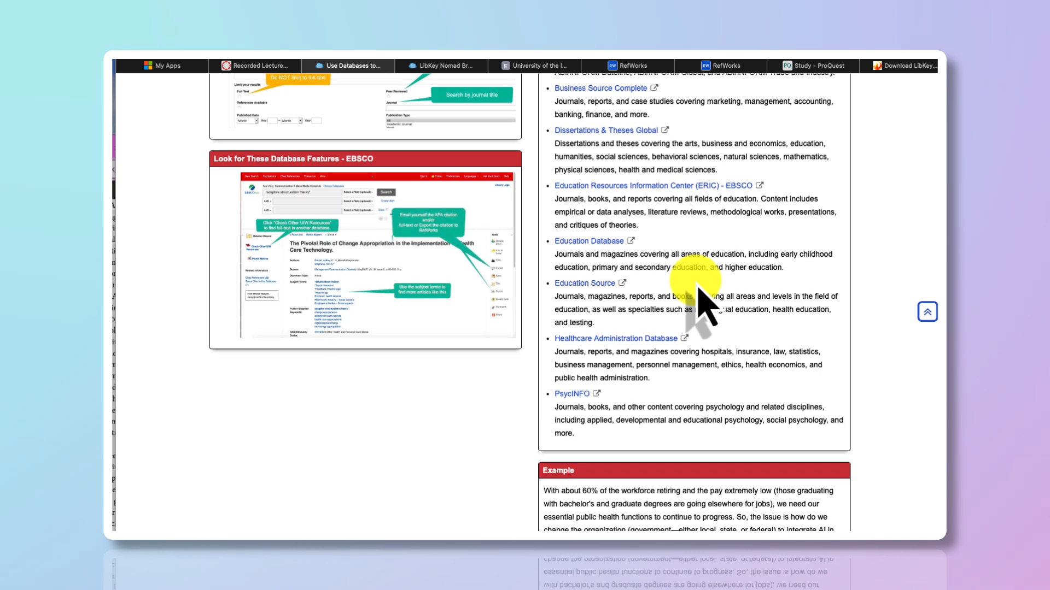
pyautogui.scroll(-1, 695, 281)
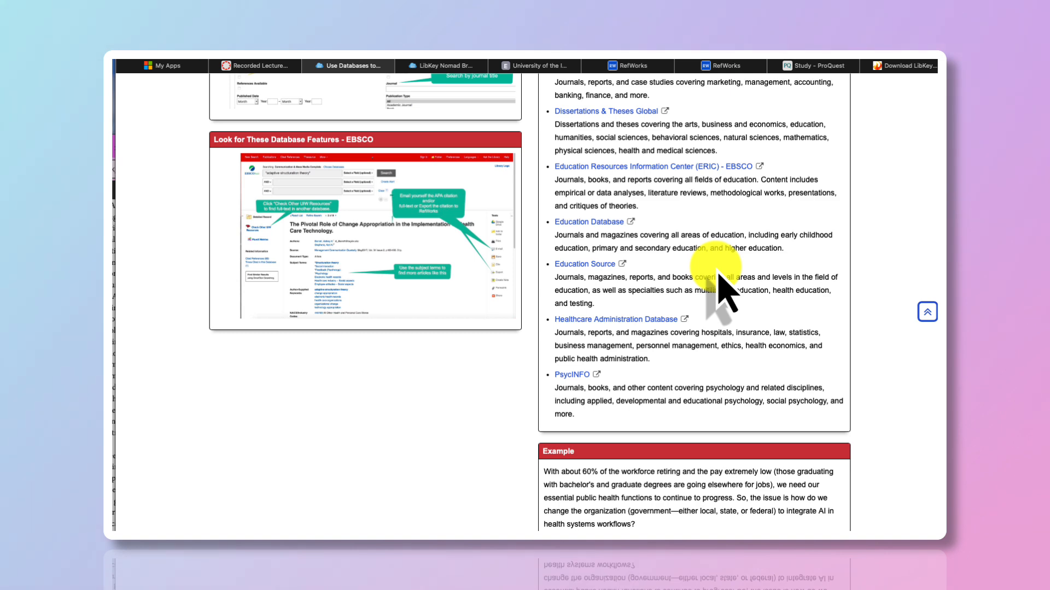
pyautogui.scroll(10, 711, 276)
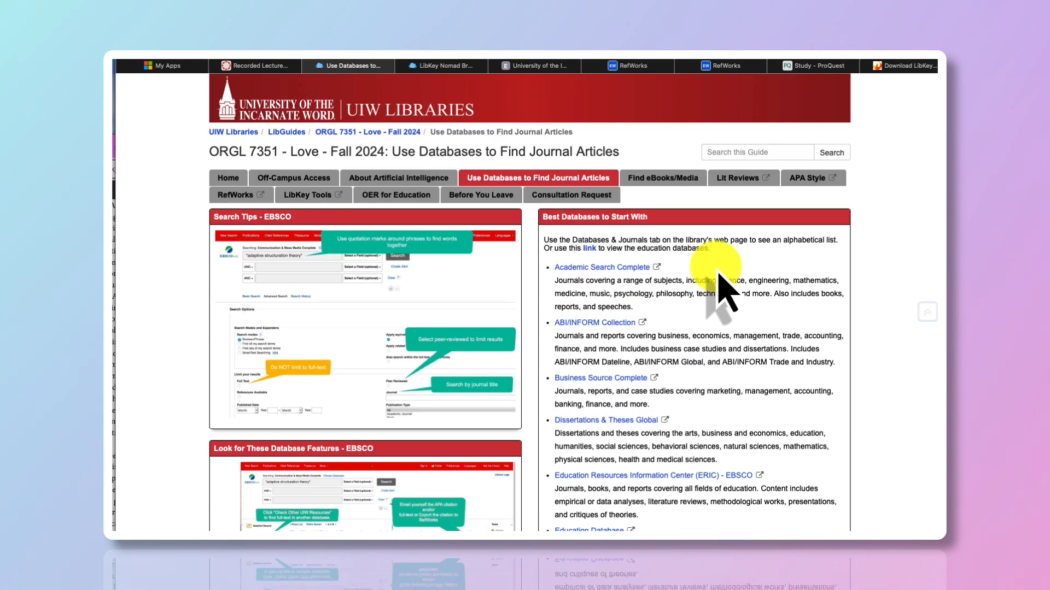
# Step: View the Find eBooks/Media page and the linked Lit Reviews and APA Style guides, closing each linked guide after viewing
pyautogui.click(677, 184)
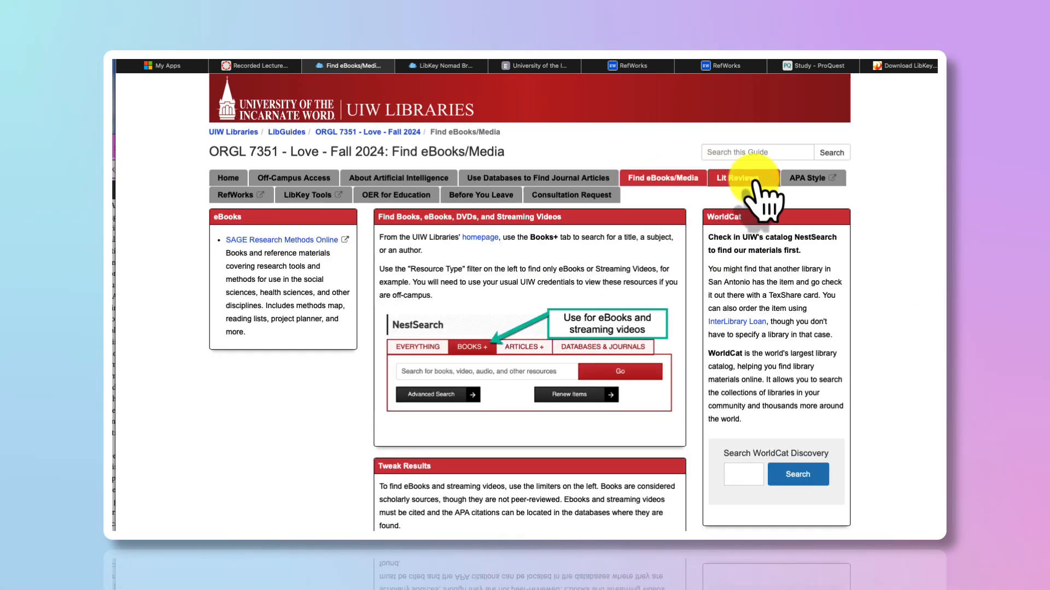
pyautogui.click(755, 185)
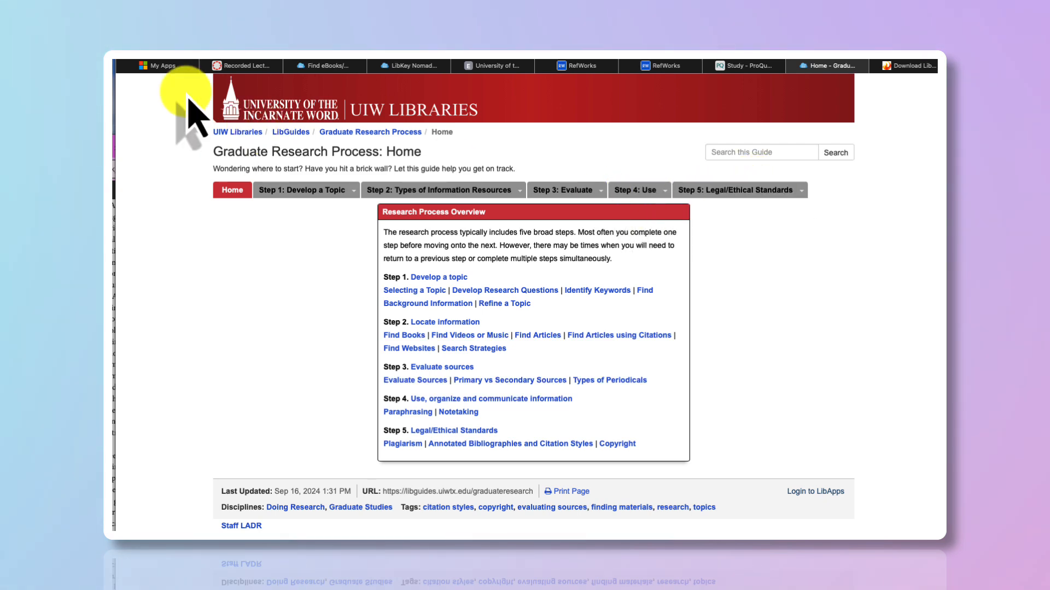
pyautogui.press('super+w')
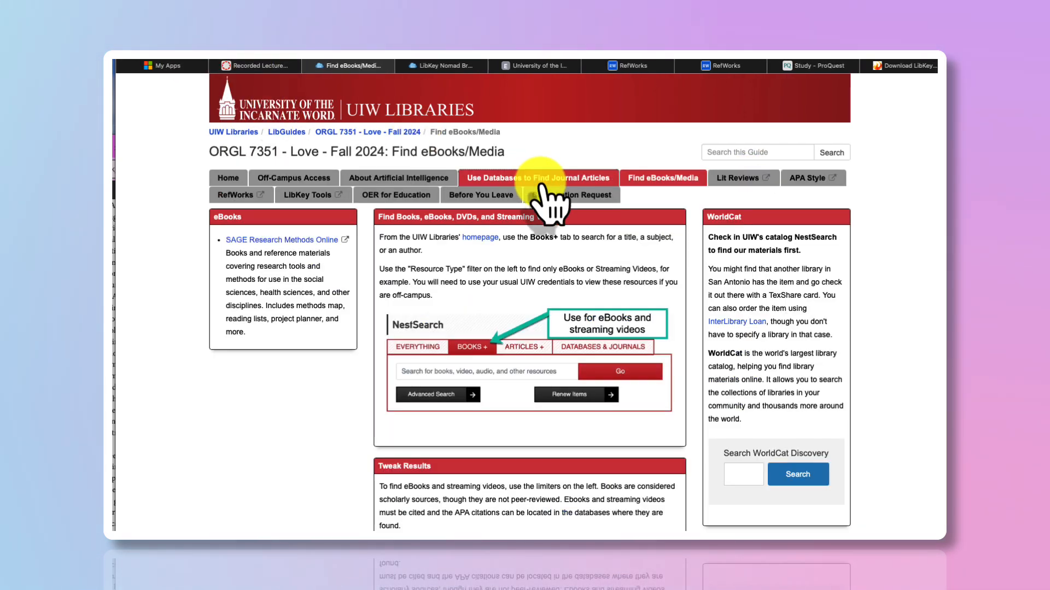
pyautogui.click(808, 178)
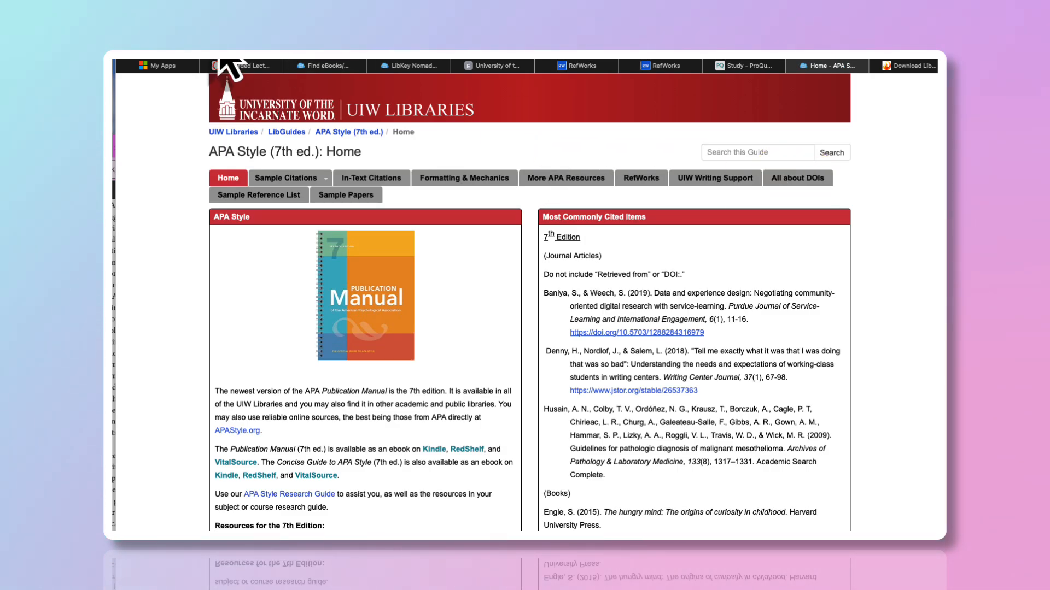
pyautogui.press('super+w')
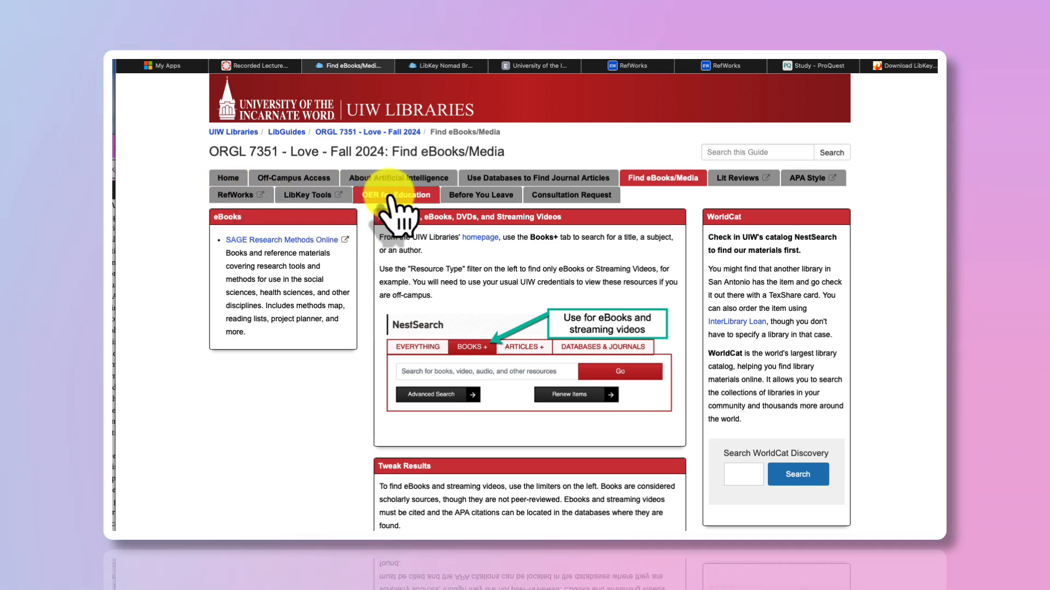
# Step: View the guide's OER for Education and Before You Leave pages and read through the student librarian Consultation Request form
pyautogui.click(397, 195)
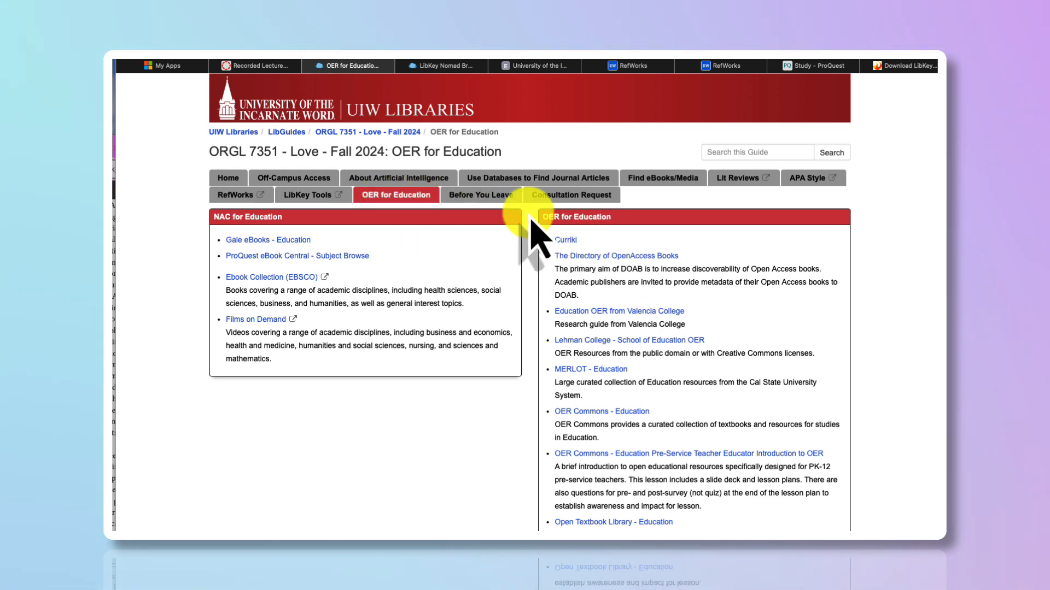
pyautogui.click(499, 196)
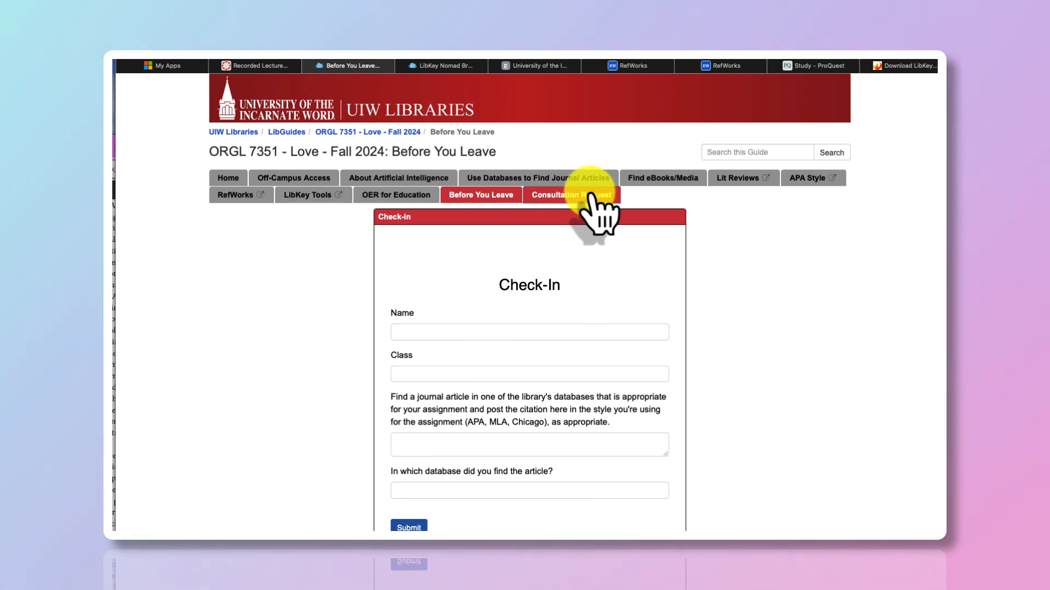
pyautogui.click(592, 194)
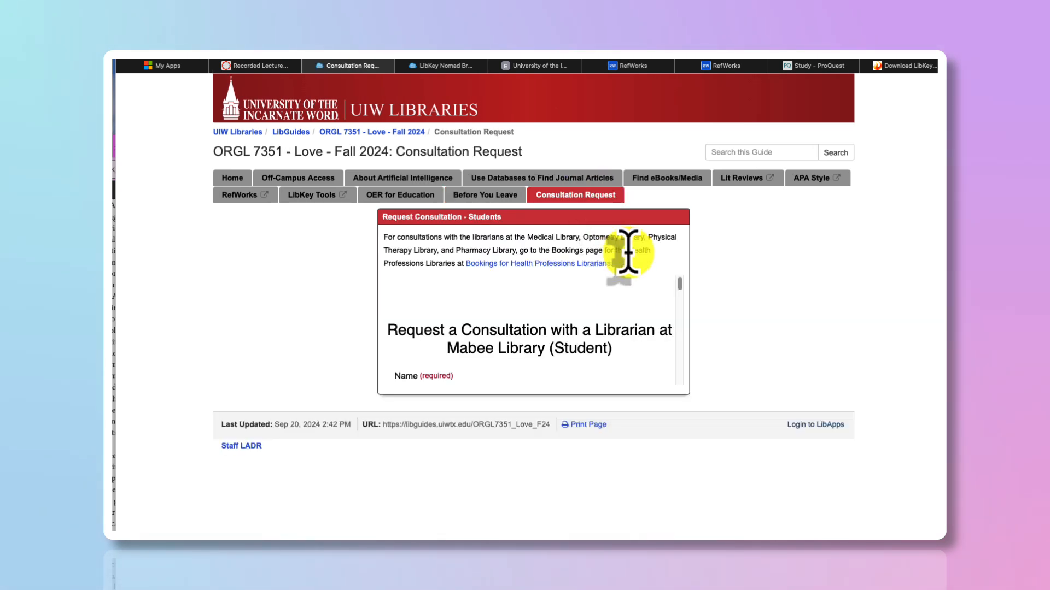
pyautogui.scroll(-2, 607, 325)
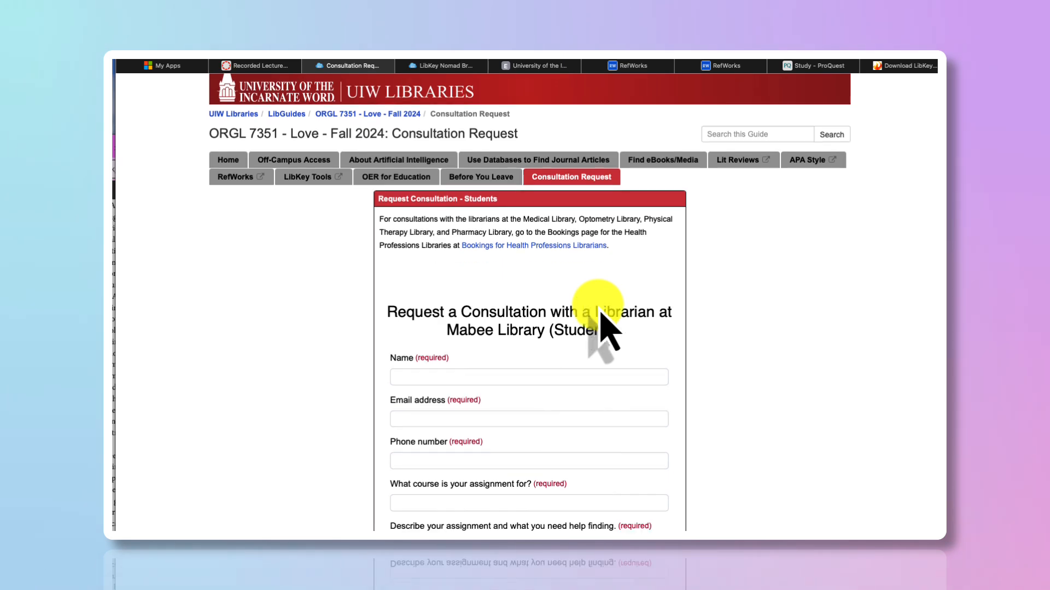
pyautogui.scroll(-6, 607, 326)
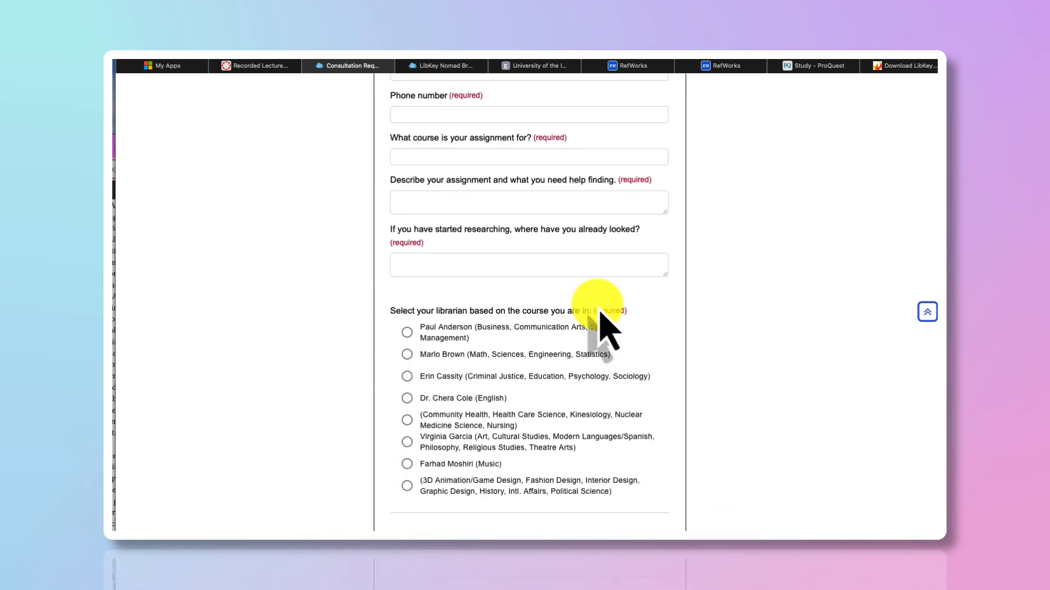
pyautogui.scroll(-4, 607, 326)
pyautogui.scroll(10, 607, 326)
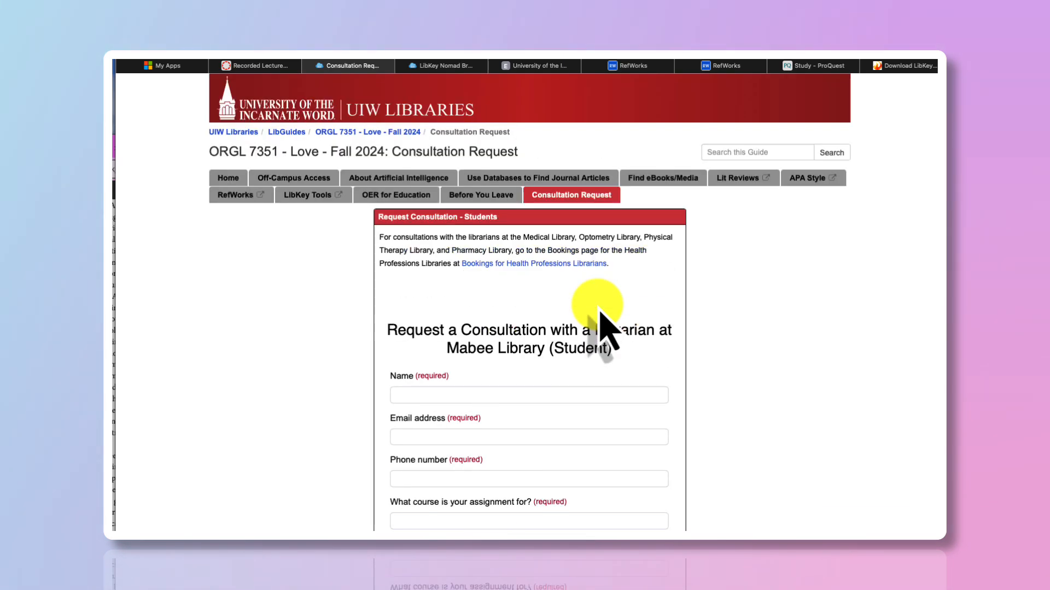